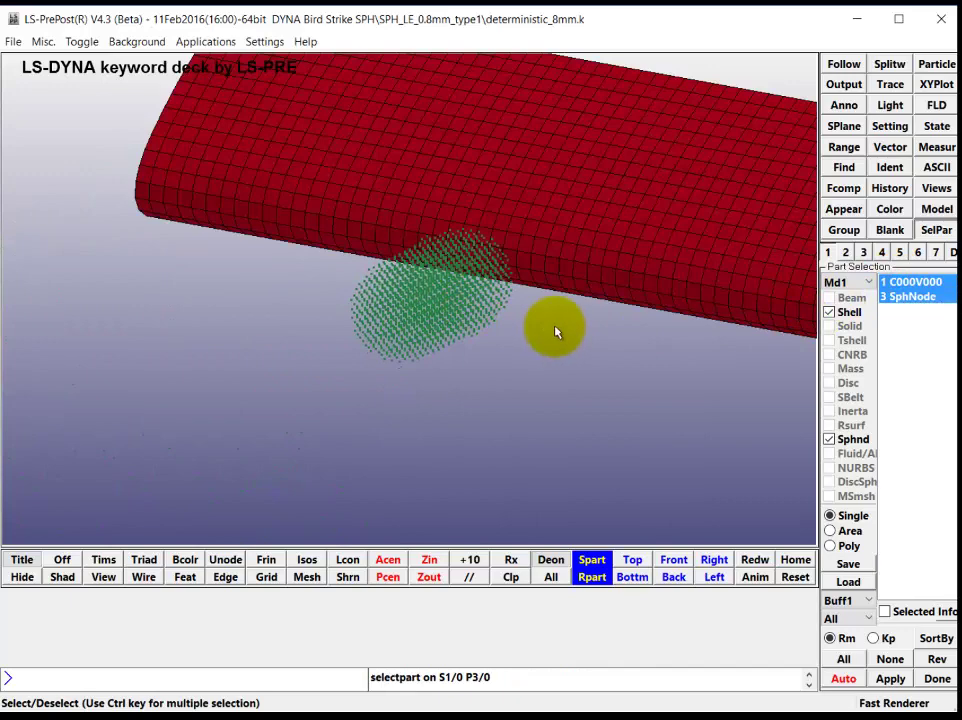
Step: View the whole leading-edge shell with parts 1 C000V000 and 3 SphNode both displayed
scroll(590, 345, "down", 3)
middle_click_drag(590, 350, 472, 386)
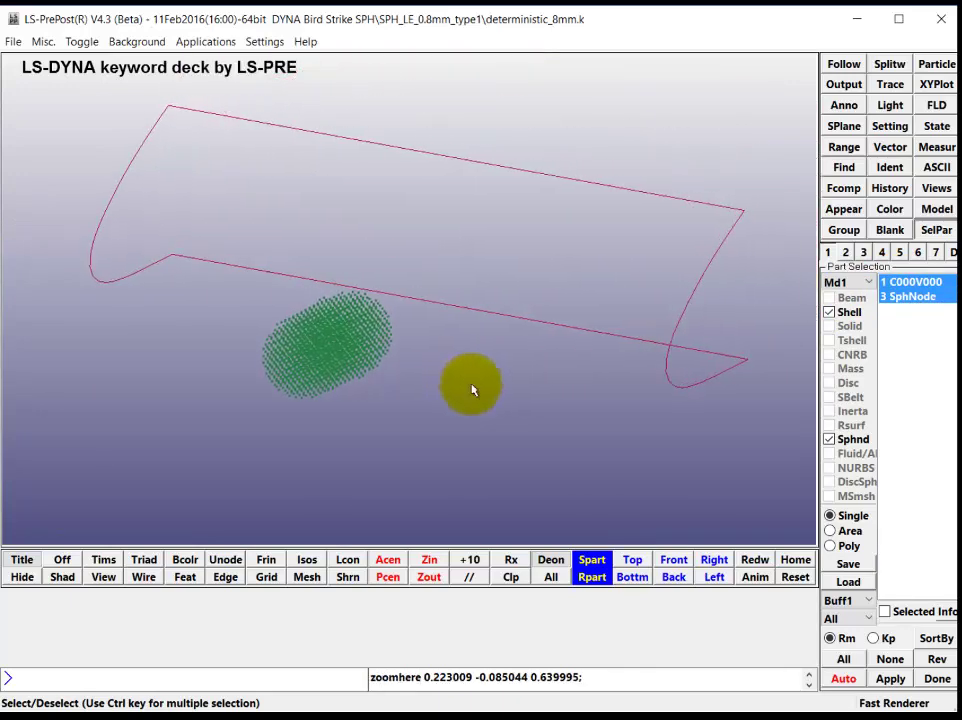
left_click(930, 360)
left_click(864, 252)
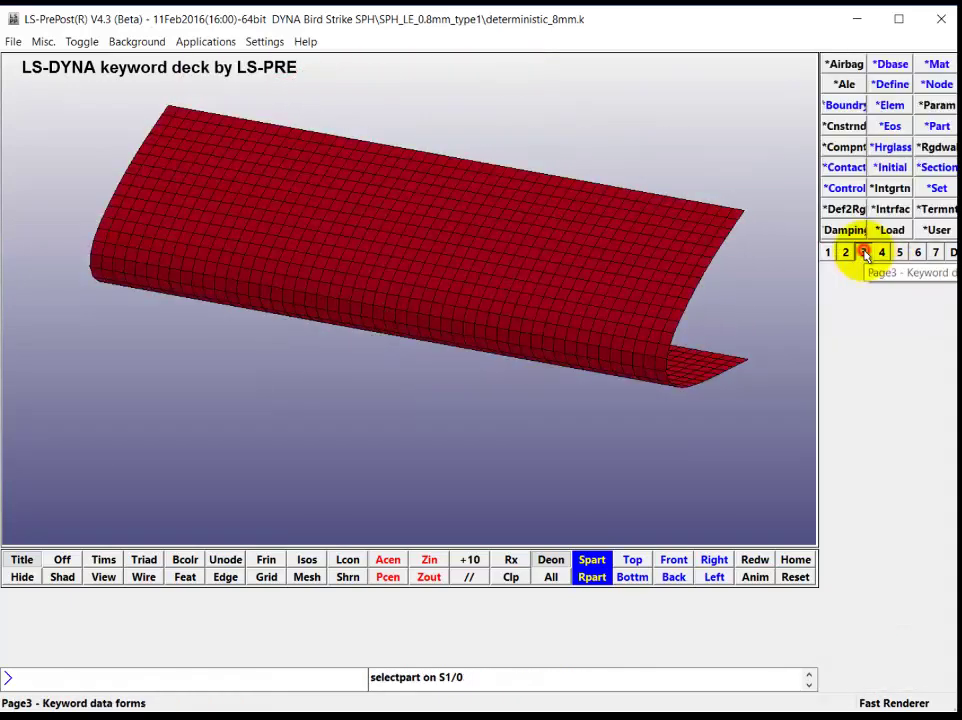
left_click(830, 252)
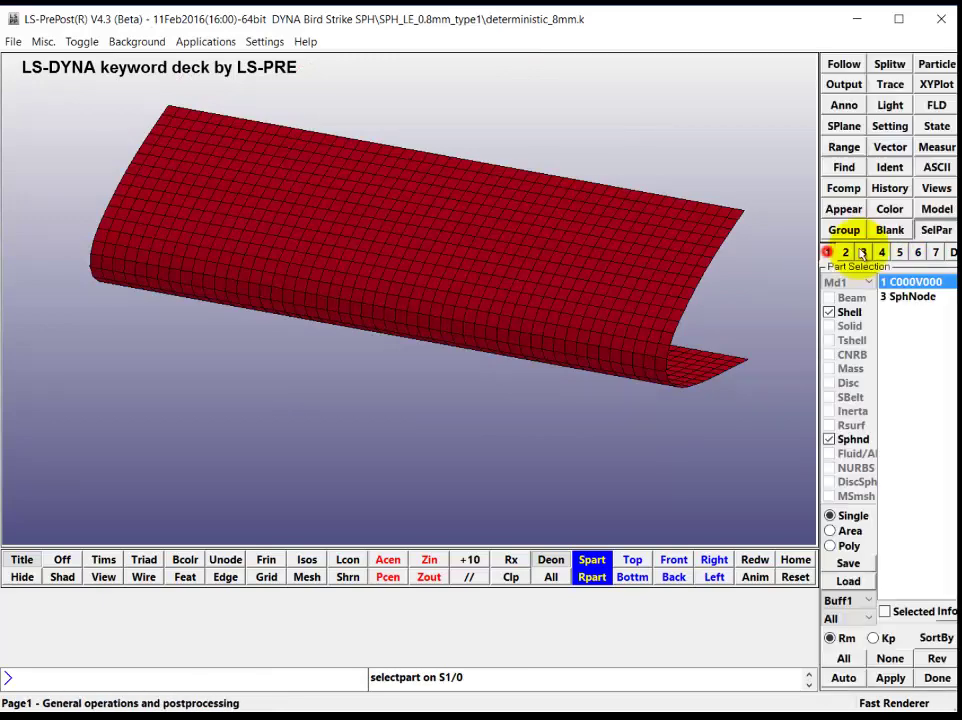
left_click(906, 299)
Step: Review the BOUNDARY SPC_NODE keyword card that constrains the leading edge's side edges, then close its form
left_click(864, 252)
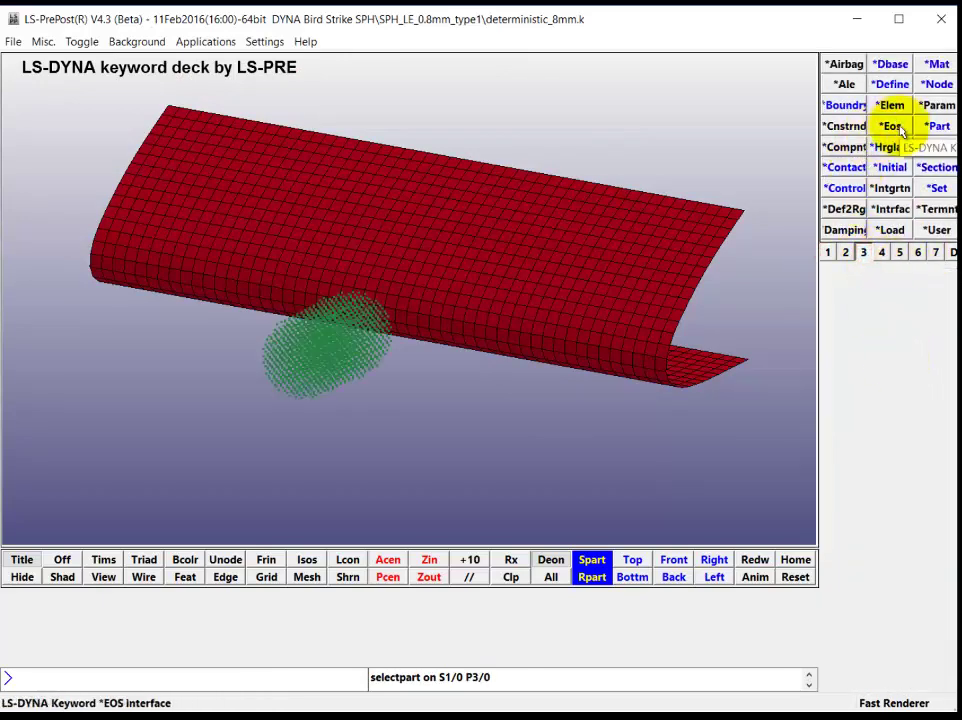
left_click(845, 105)
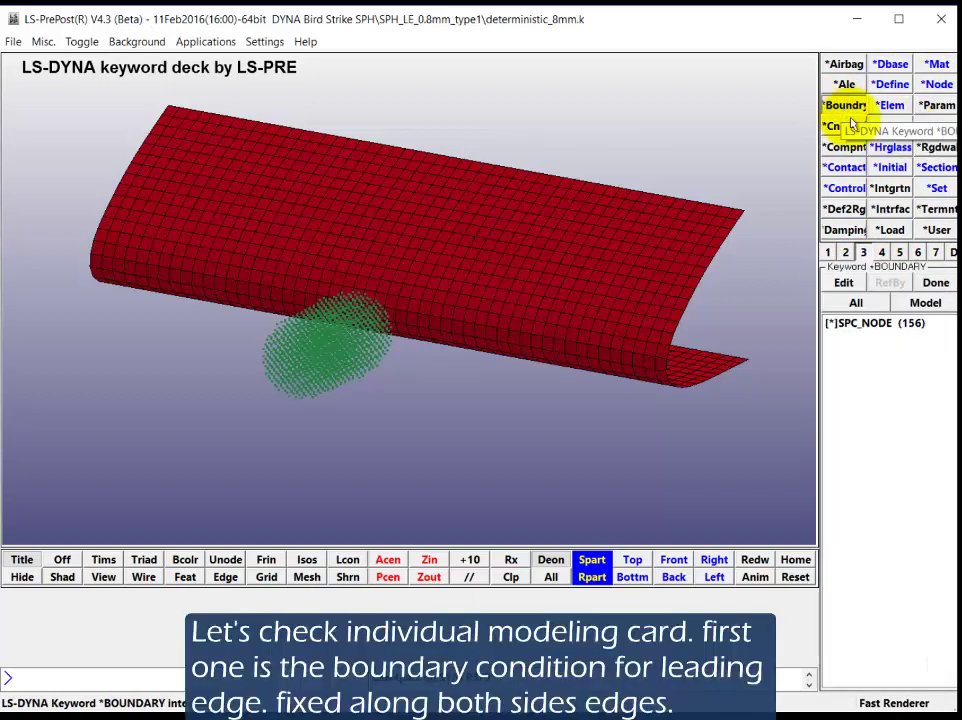
double_click(845, 325)
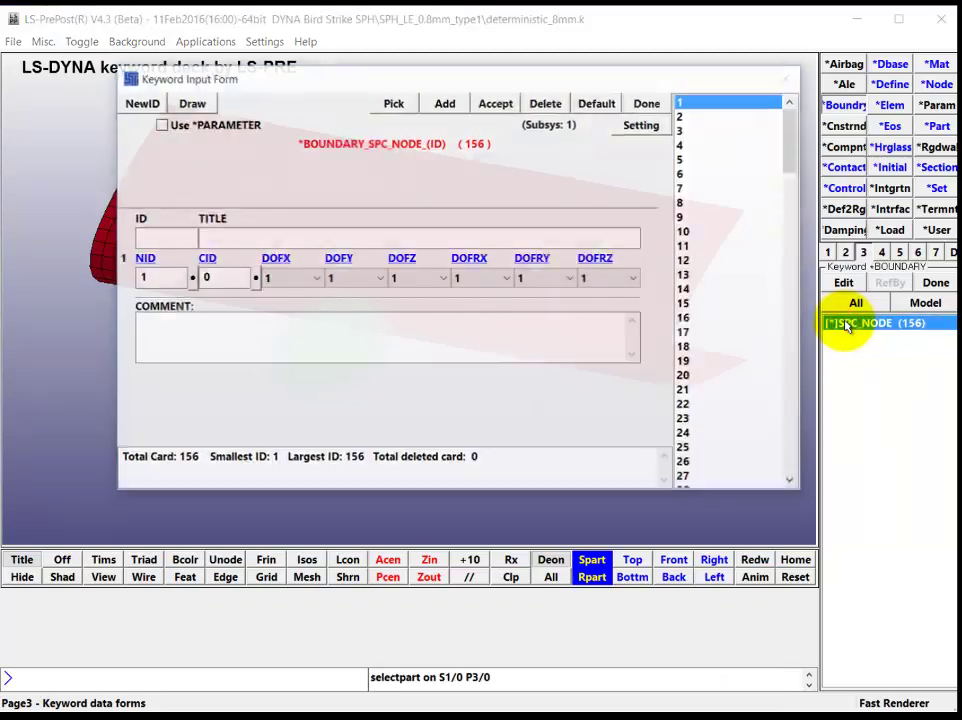
left_click_drag(539, 80, 612, 290)
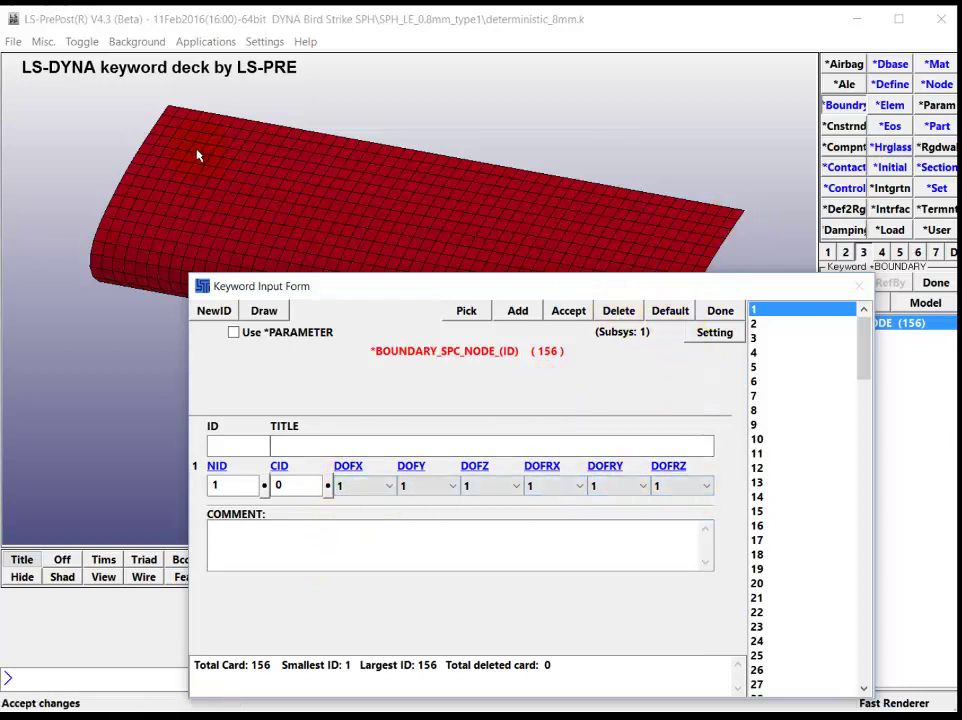
left_click(716, 315)
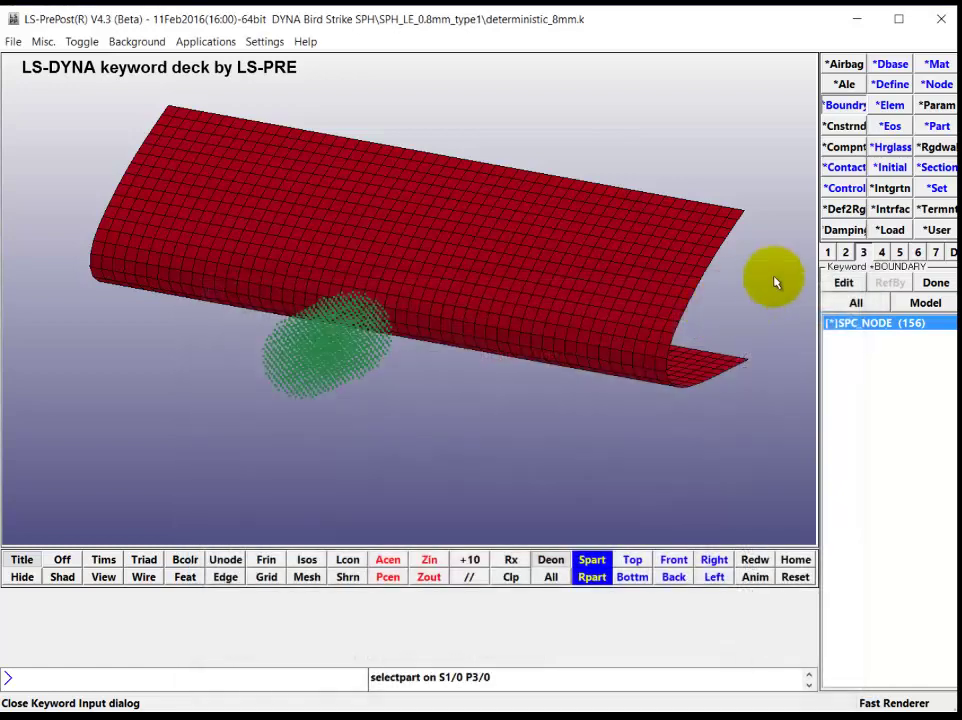
Step: Open the CONTACT_CONSTRAINT_NODES_TO_SURFACE card and inspect the node set and part linked to its SSID and MSID
left_click(843, 167)
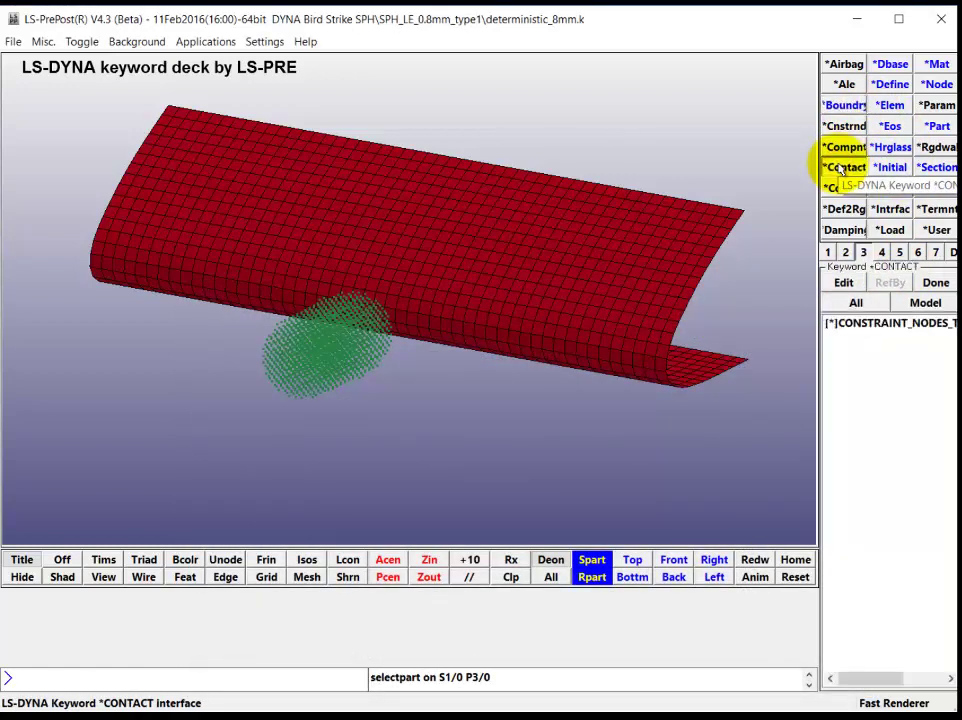
double_click(906, 324)
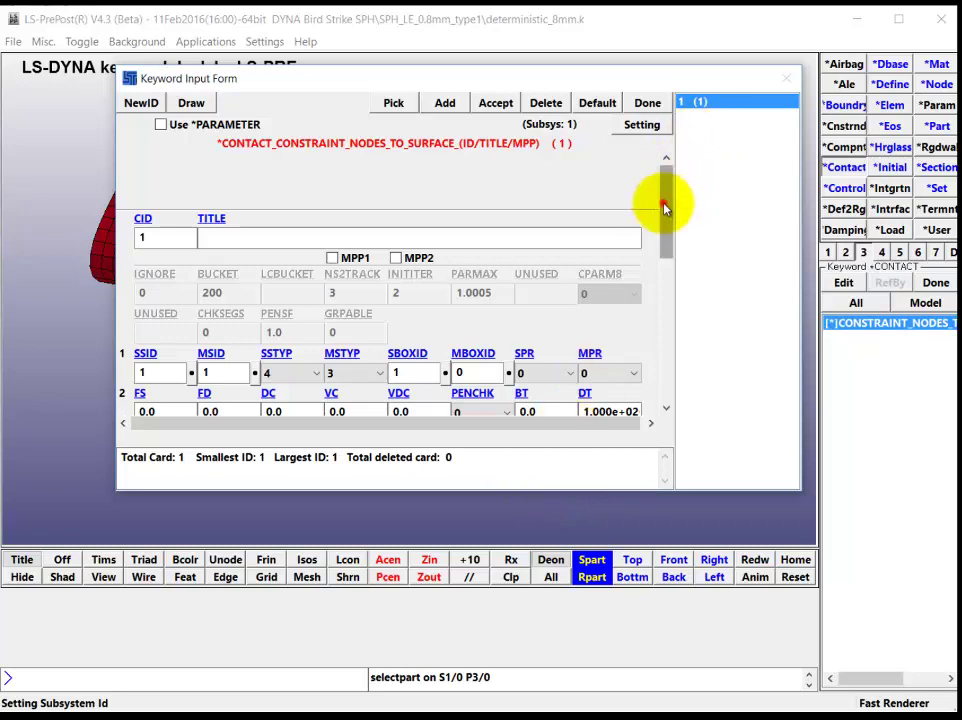
mouse_move(663, 207)
left_mouse_down()
mouse_move(672, 218)
mouse_move(672, 210)
left_mouse_up()
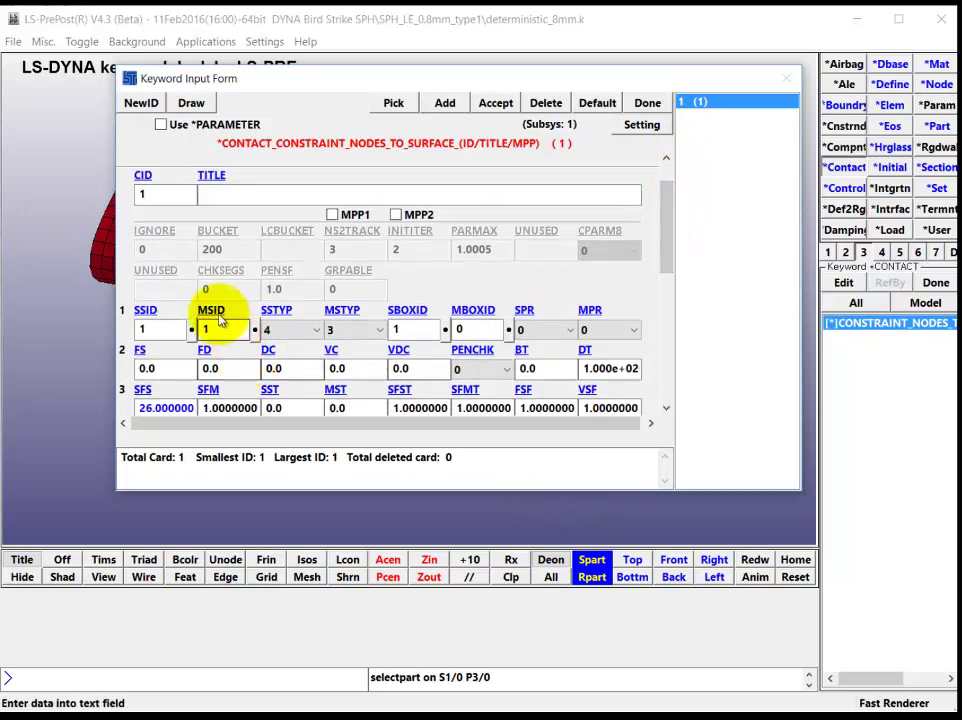
left_click(192, 329)
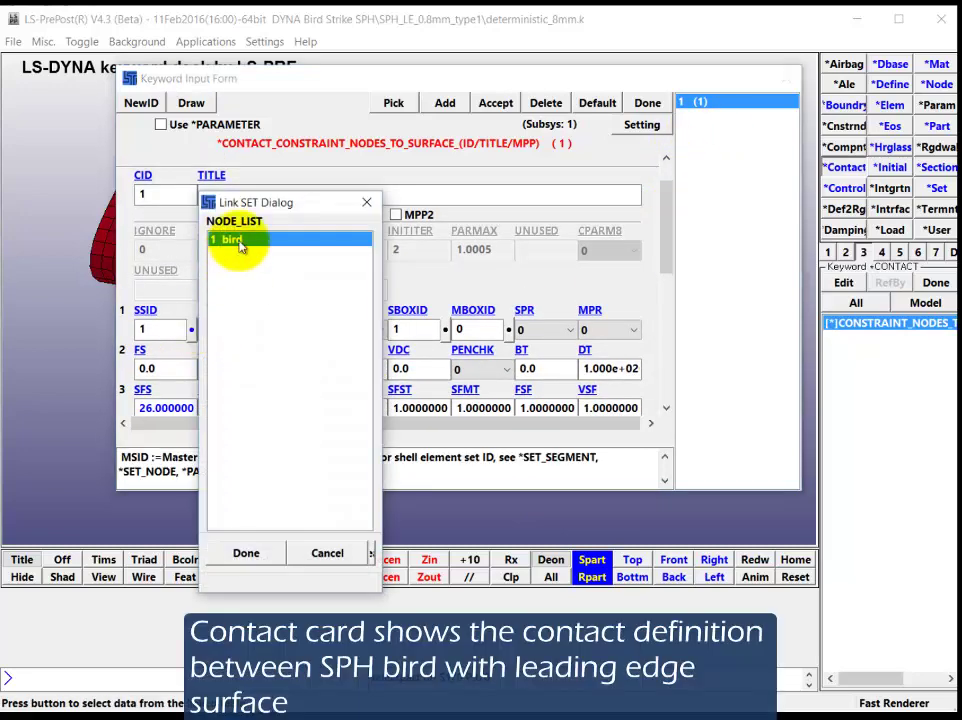
left_click(366, 202)
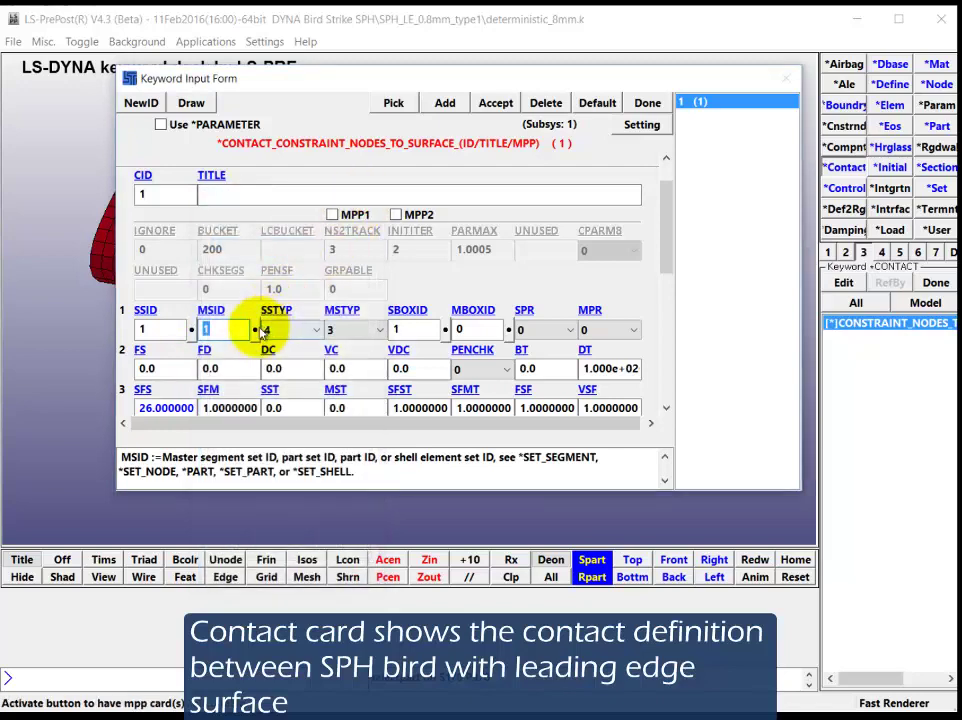
left_click(192, 330)
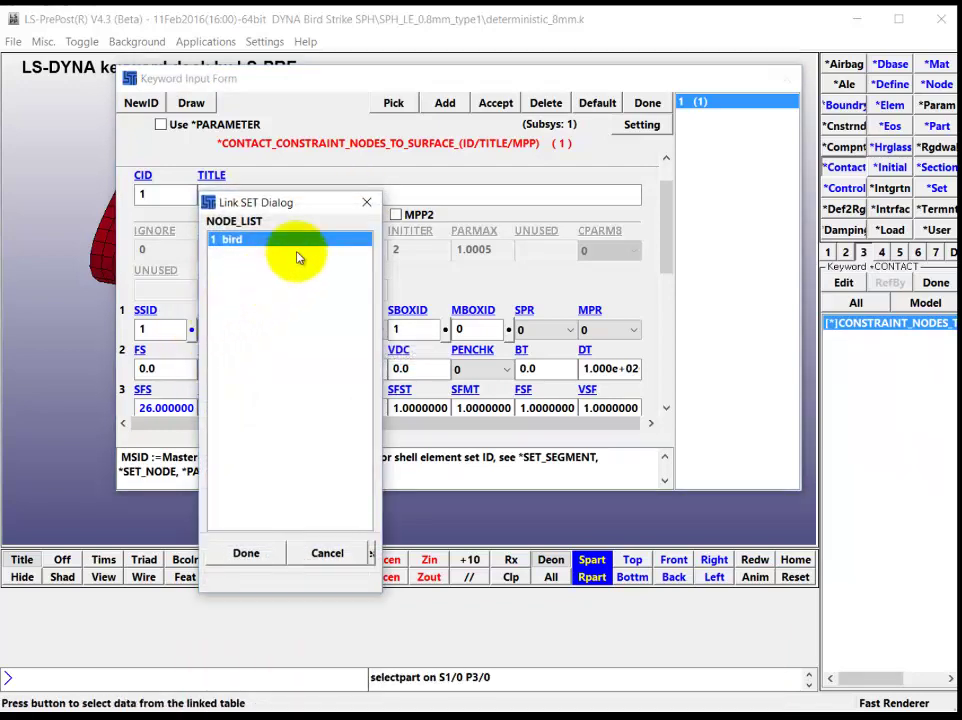
left_click(366, 202)
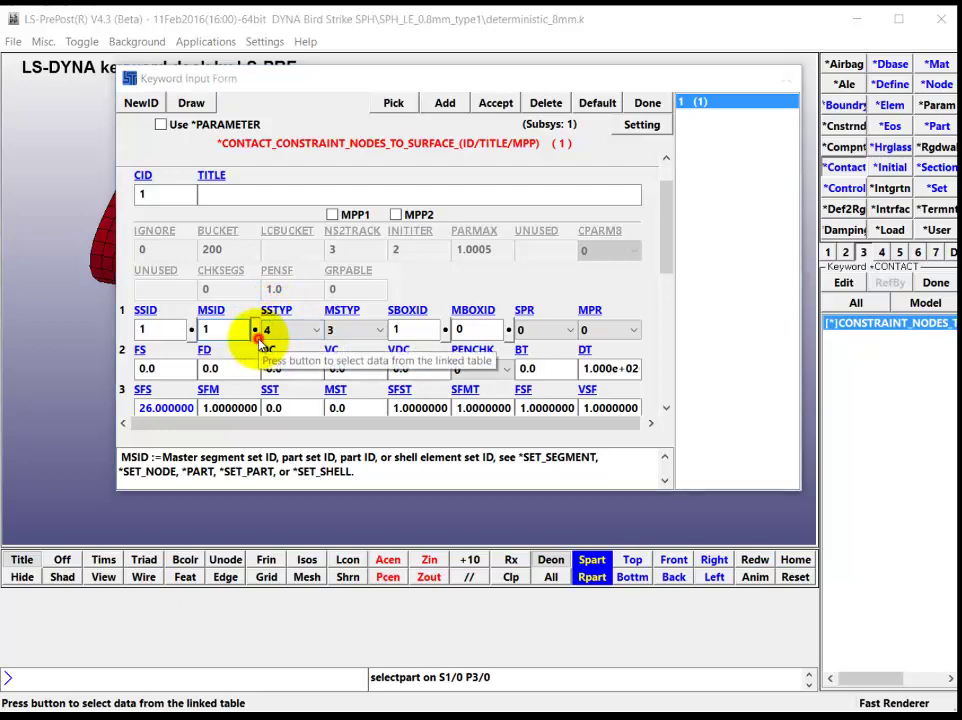
left_click(256, 330)
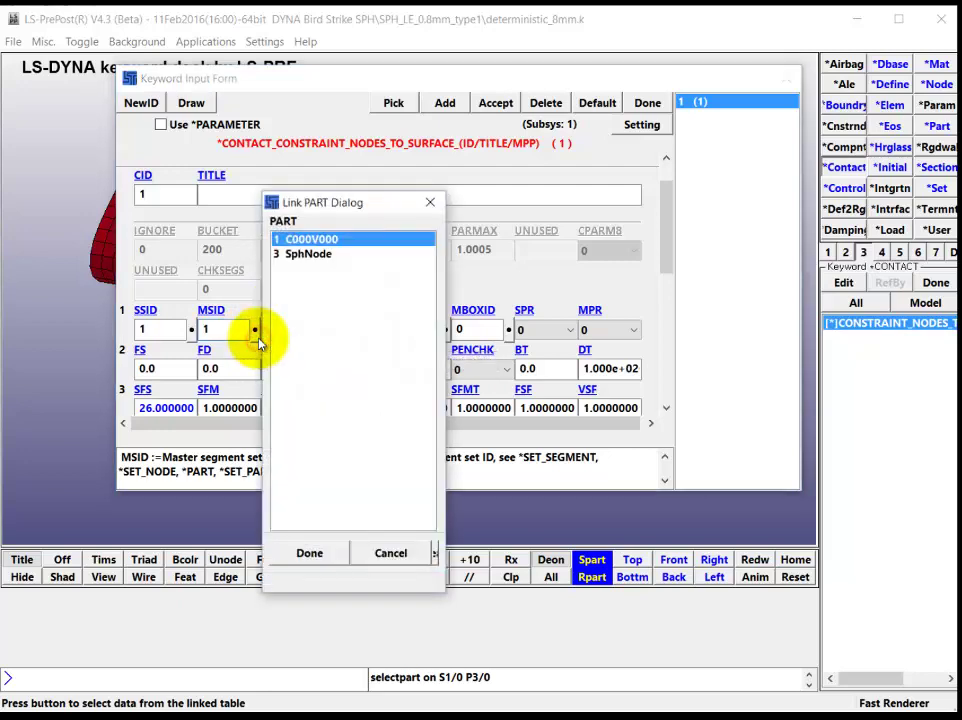
left_click(431, 206)
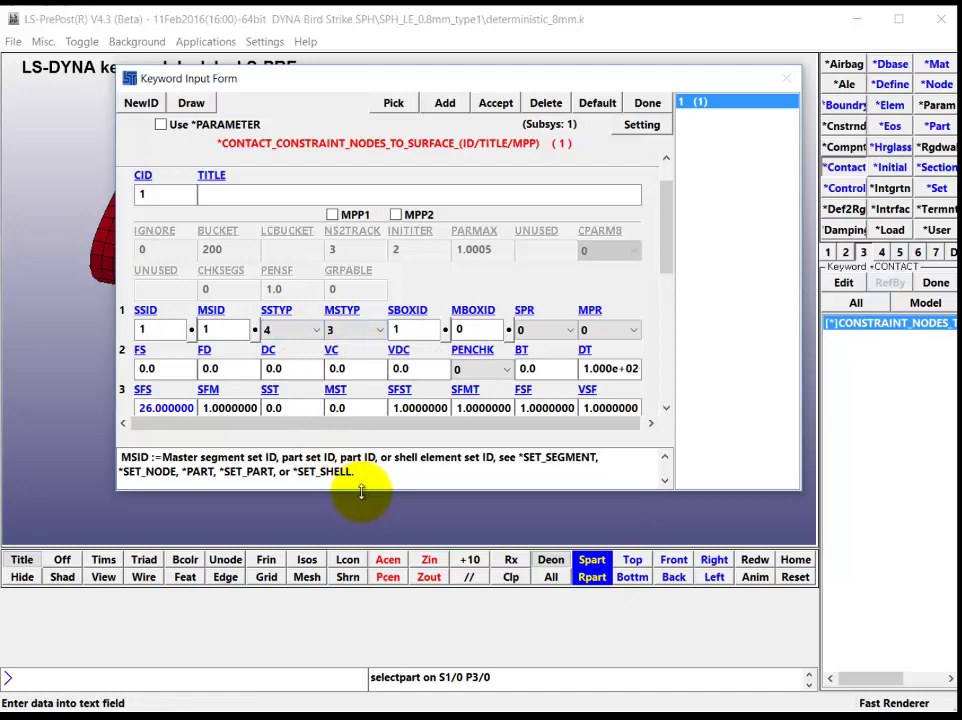
Step: Enlarge the contact form and read the help descriptions of the SSTYP and MSTYP type codes
left_click_drag(361, 490, 348, 623)
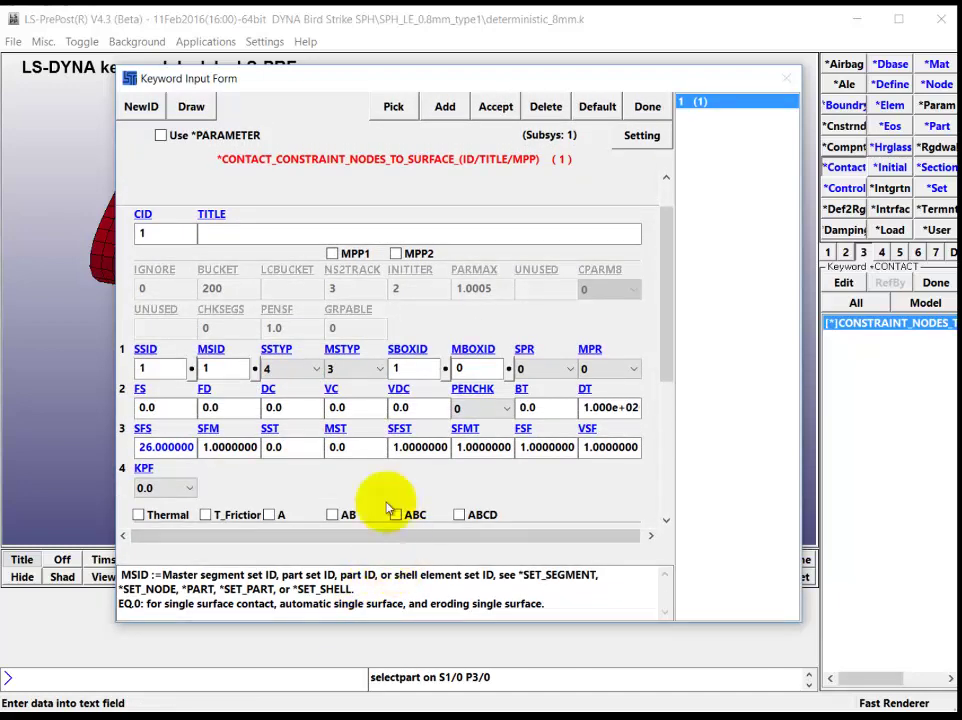
left_click(537, 582)
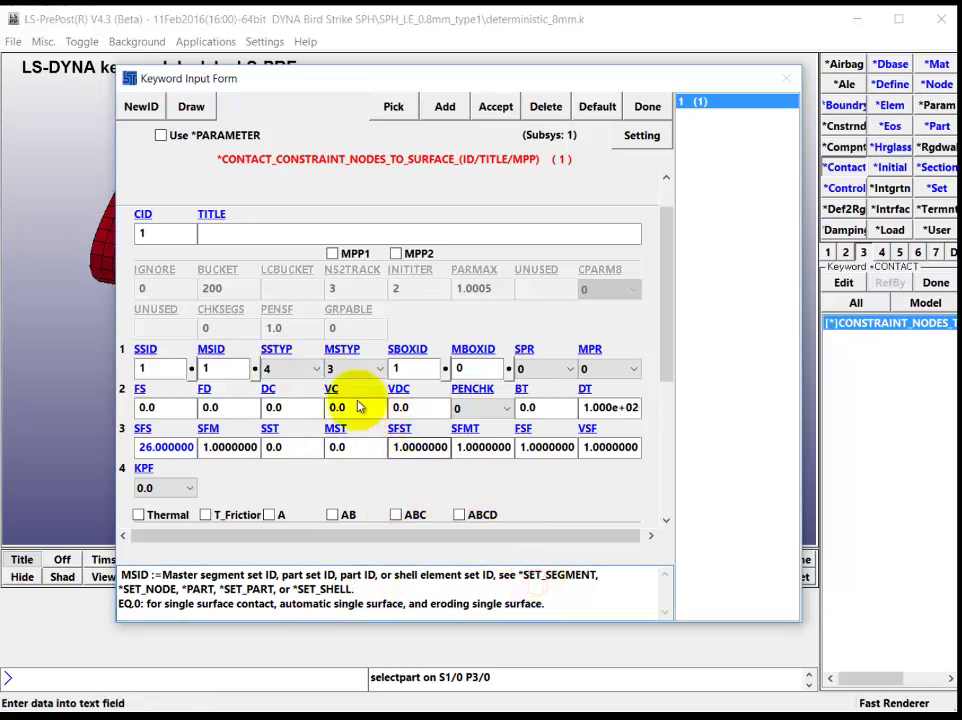
left_click(281, 351)
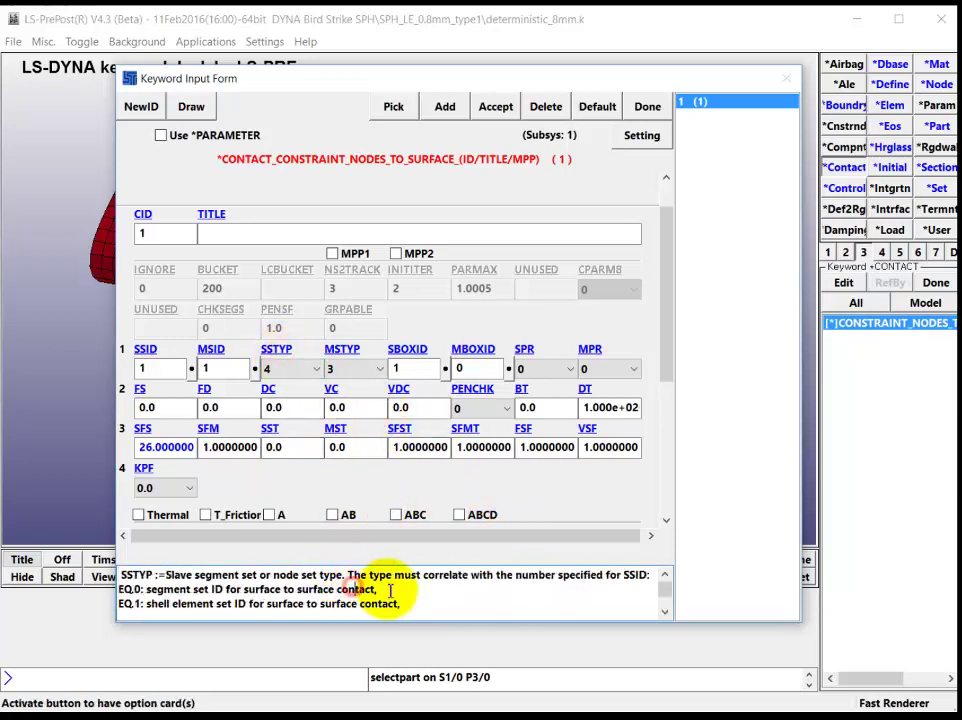
scroll(390, 590, "down", 2)
left_click_drag(147, 589, 213, 590)
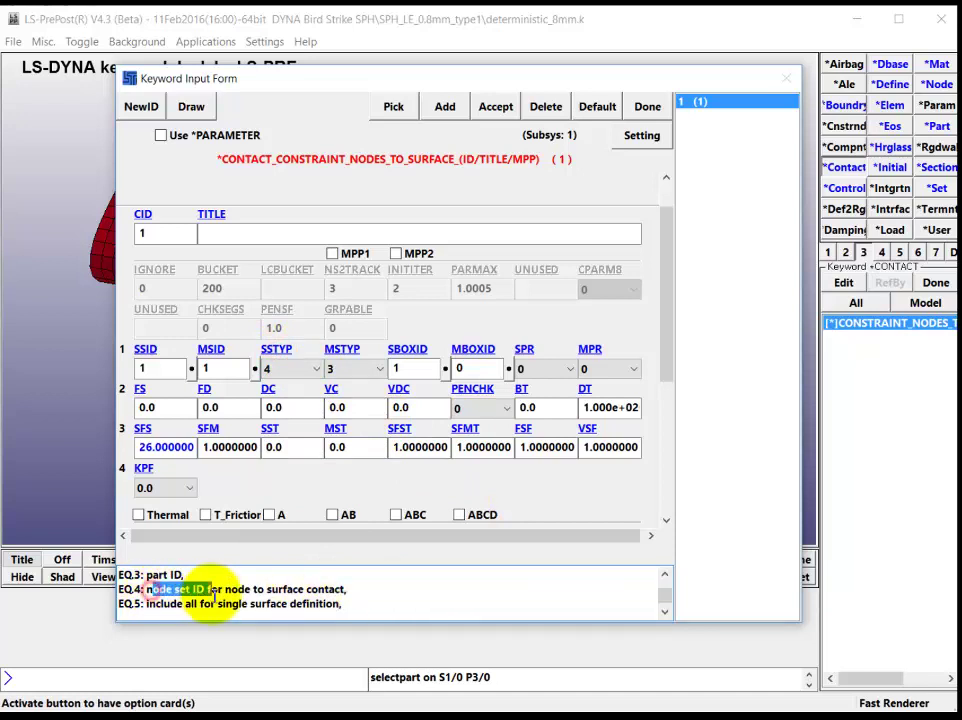
left_click(342, 349)
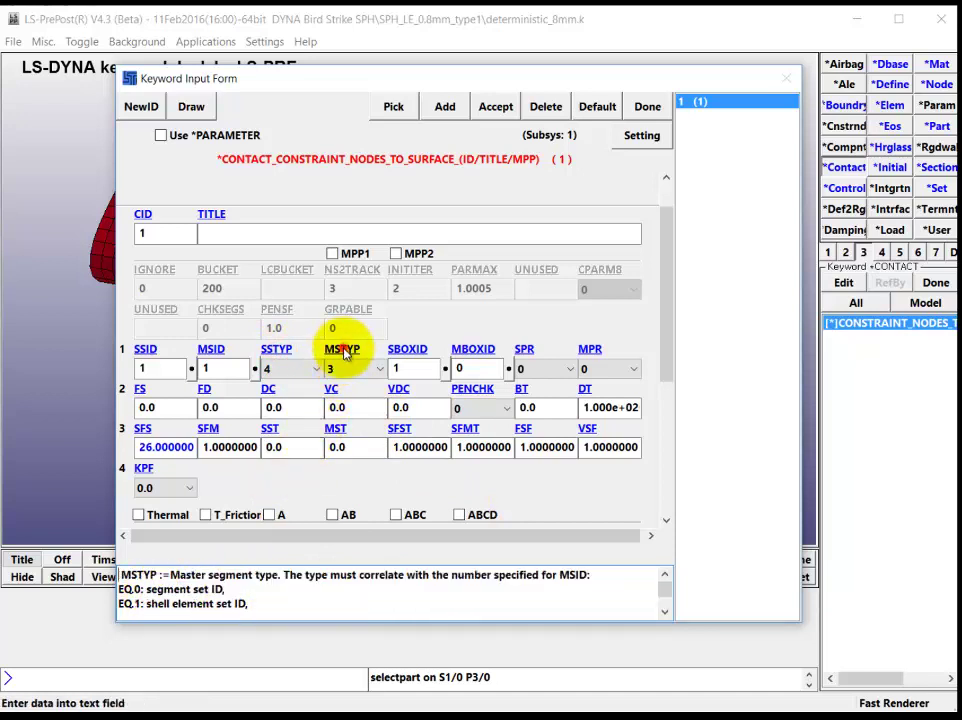
scroll(279, 584, "down", 3)
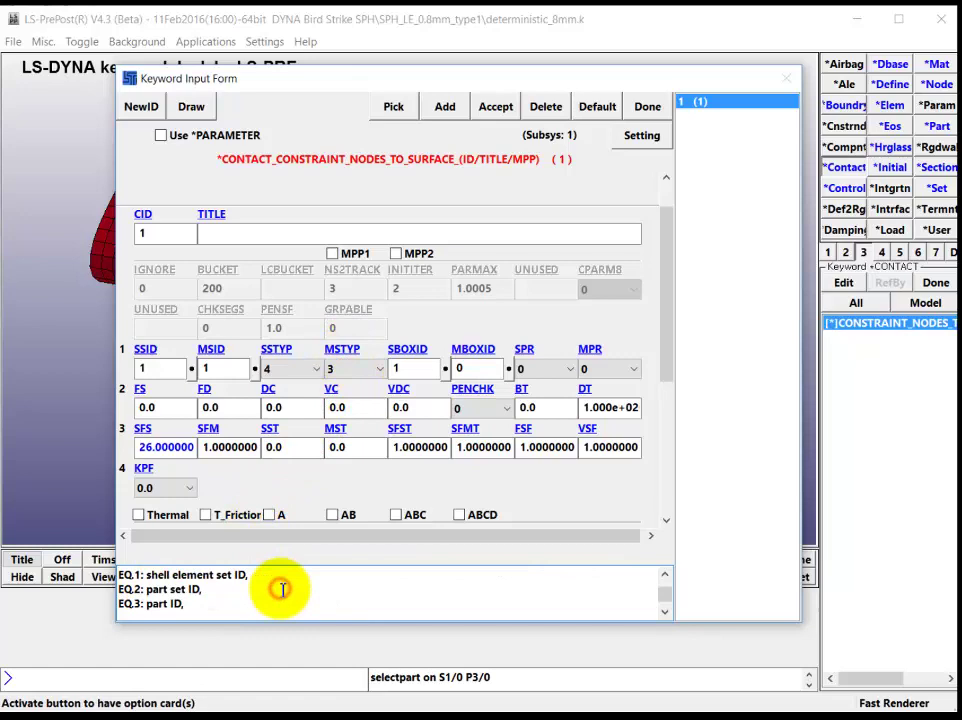
left_click_drag(183, 590, 146, 590)
left_click(232, 584)
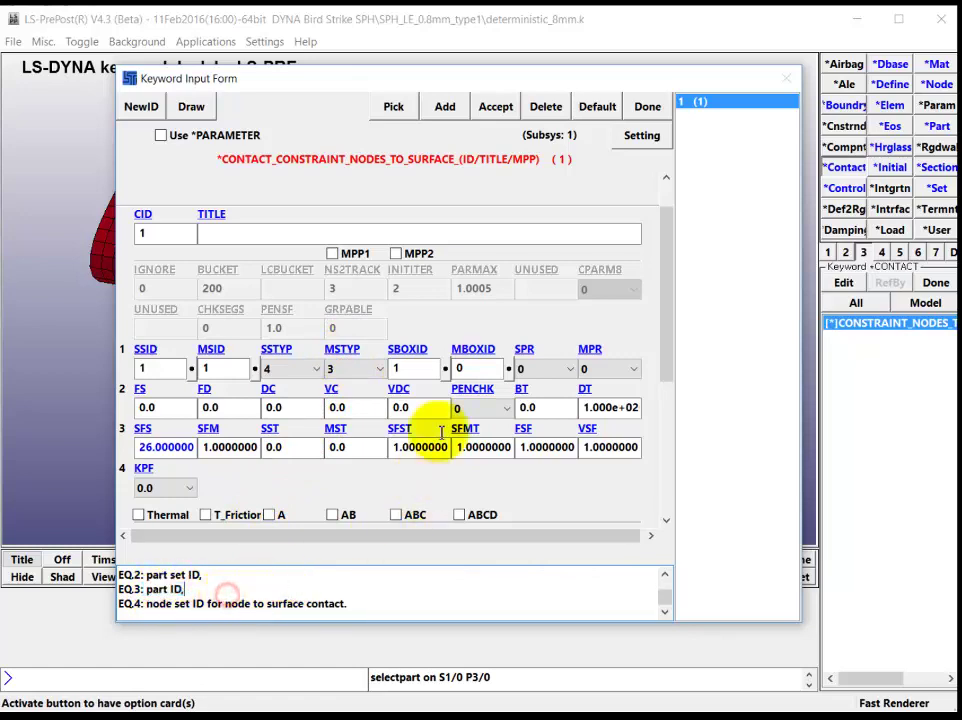
Step: Check which box is linked to the contact's SBOXID without changing it, then close the contact card
left_click(444, 370)
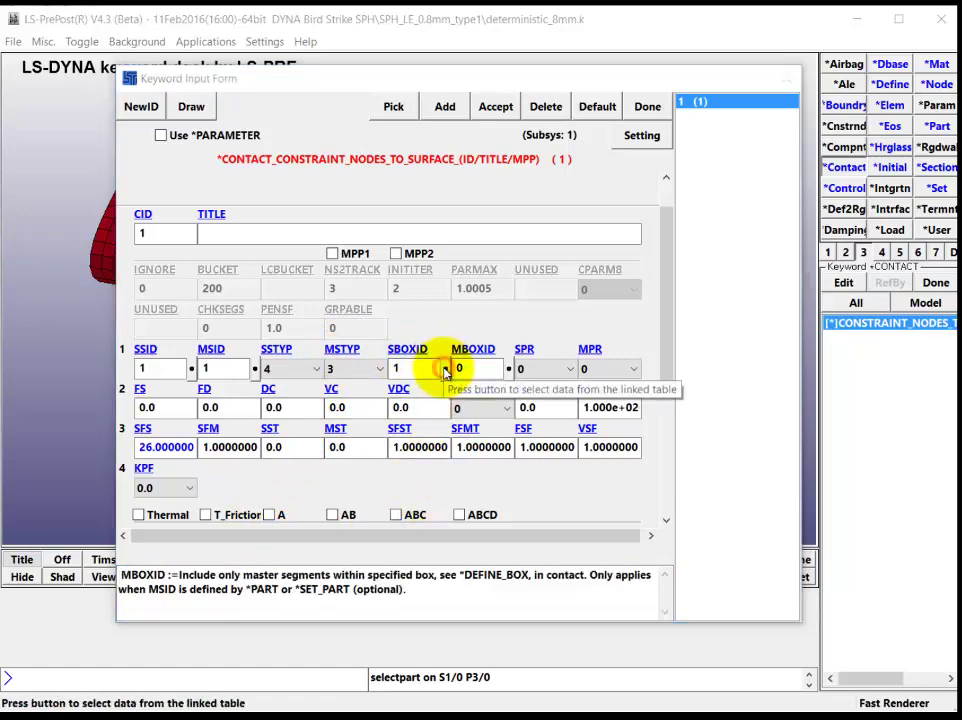
left_click(497, 240)
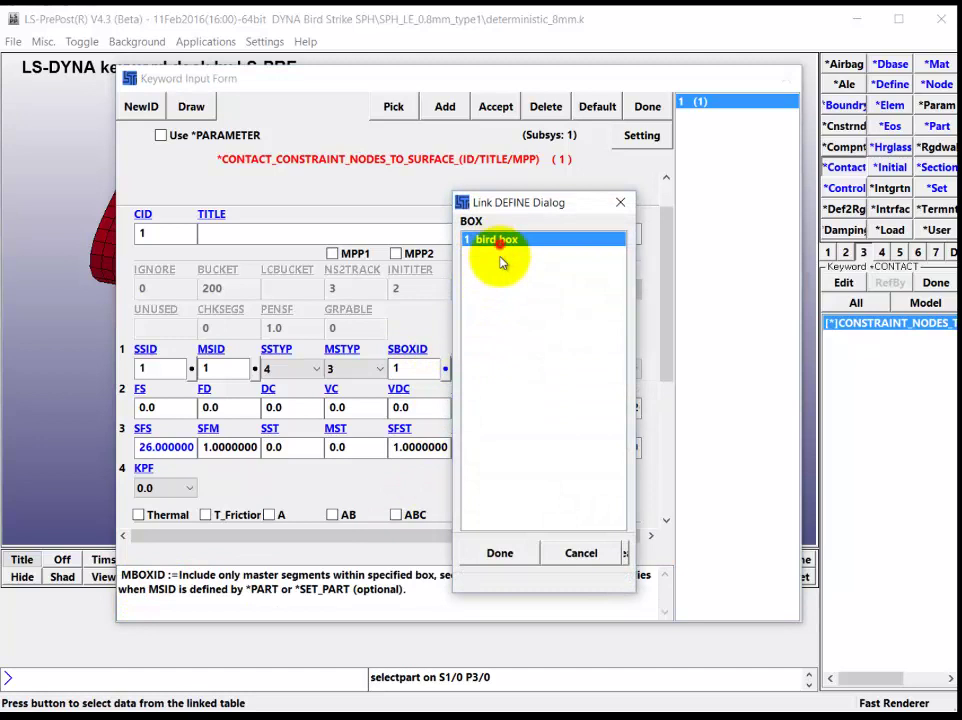
left_click(565, 555)
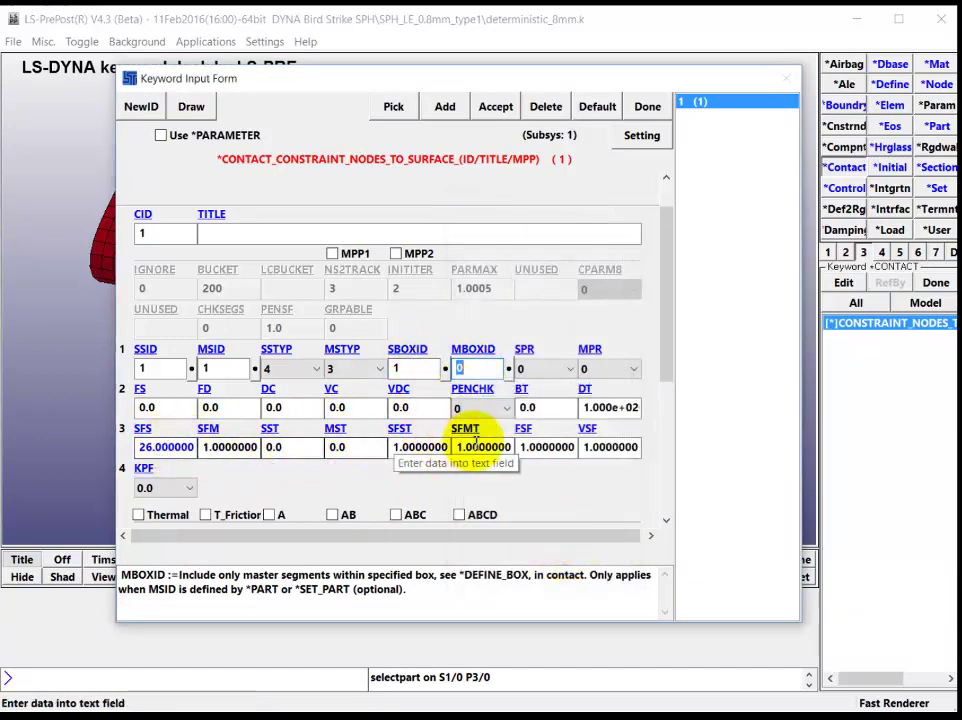
left_click_drag(663, 372, 641, 193)
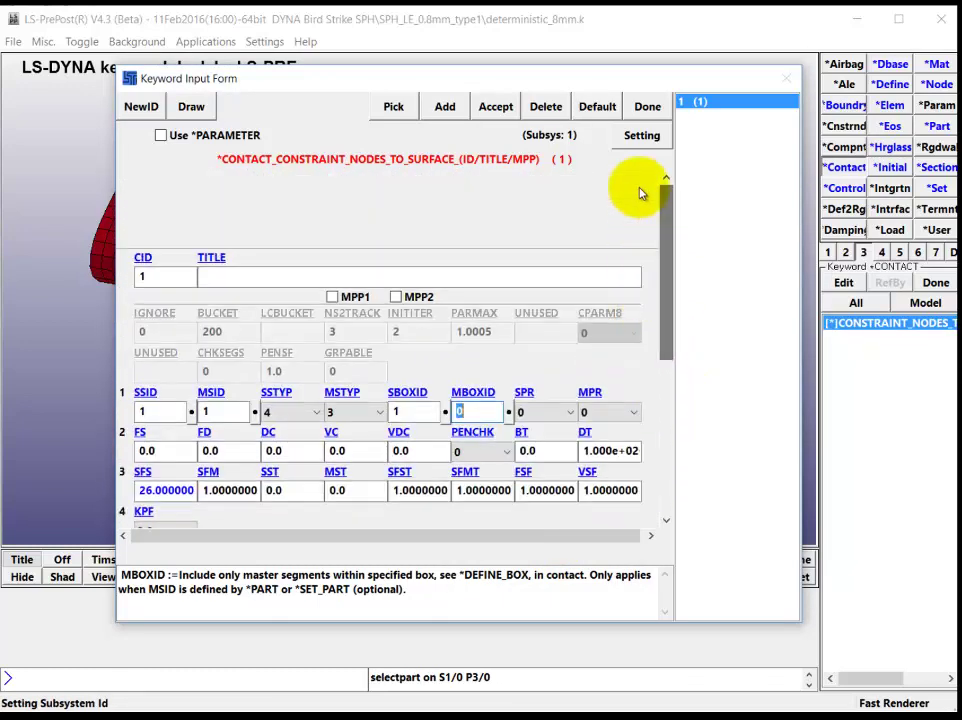
left_click(647, 108)
Step: Review the ENDTIM termination time on the CONTROL_TERMINATION card and close the card
left_click(842, 188)
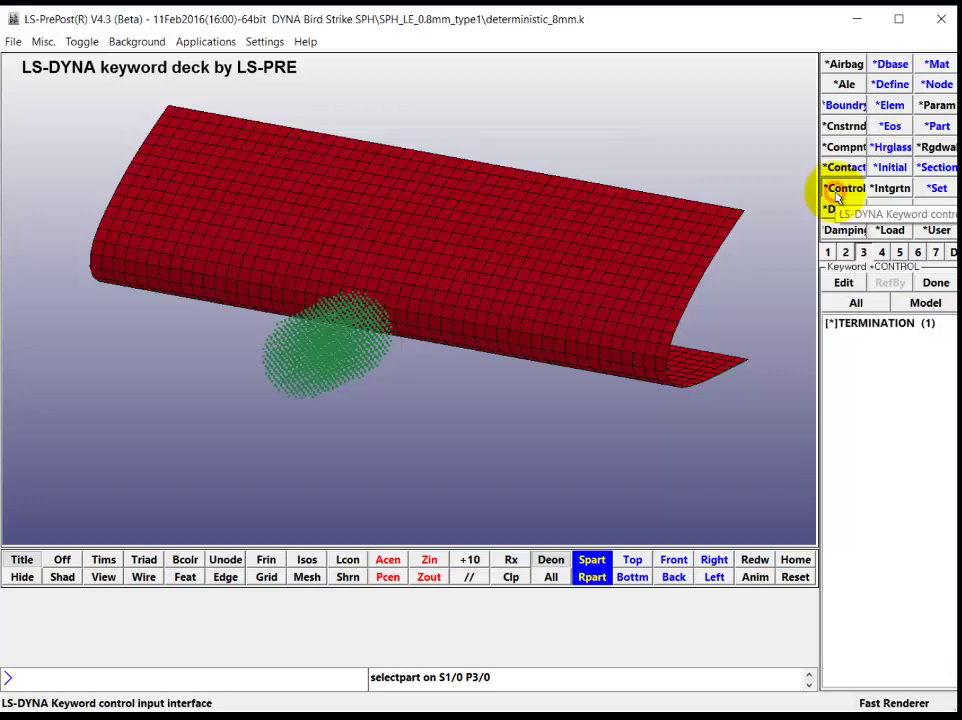
double_click(862, 324)
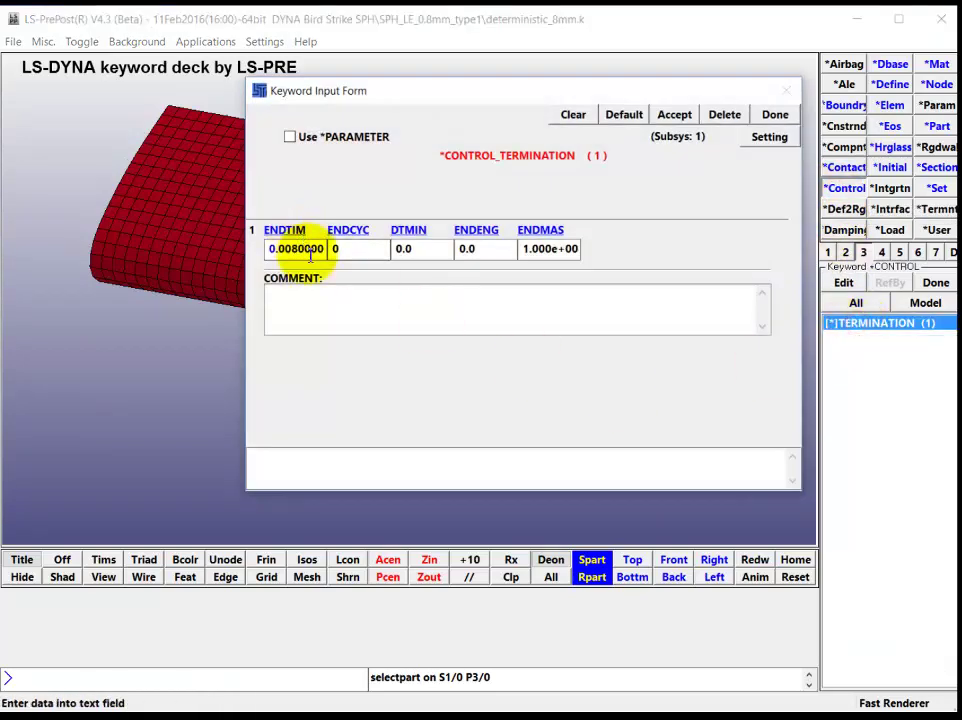
left_click(312, 248)
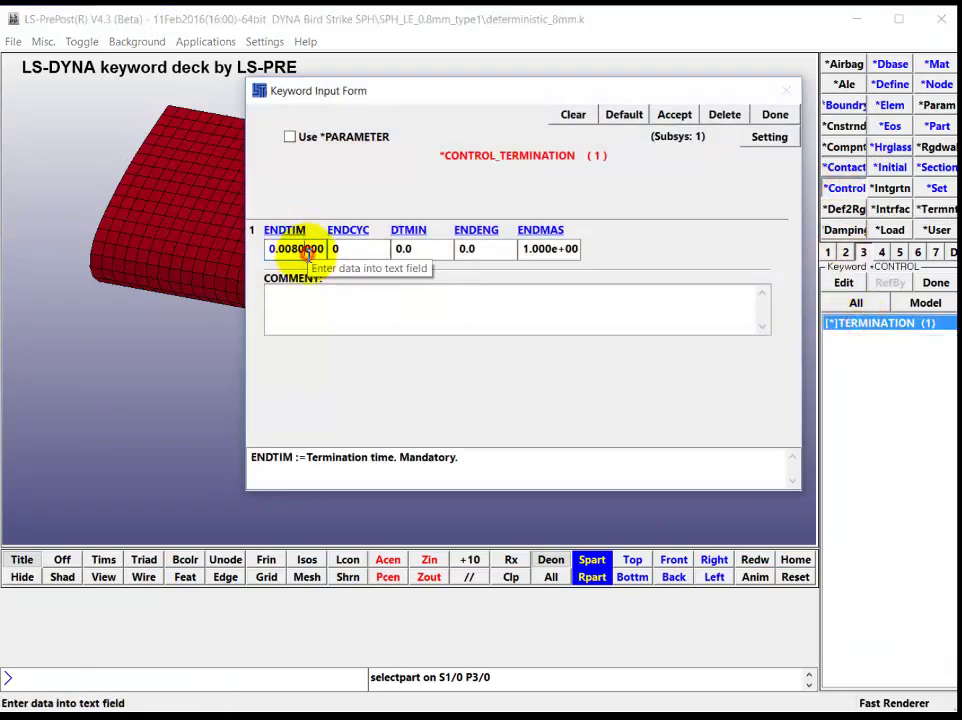
left_click(775, 116)
Step: Review the enabled outputs and DT intervals on the DATABASE ASCII_option card, including GCEOUT, GLSTAT, MATSUM and RCFORC, and close the card
left_click(893, 66)
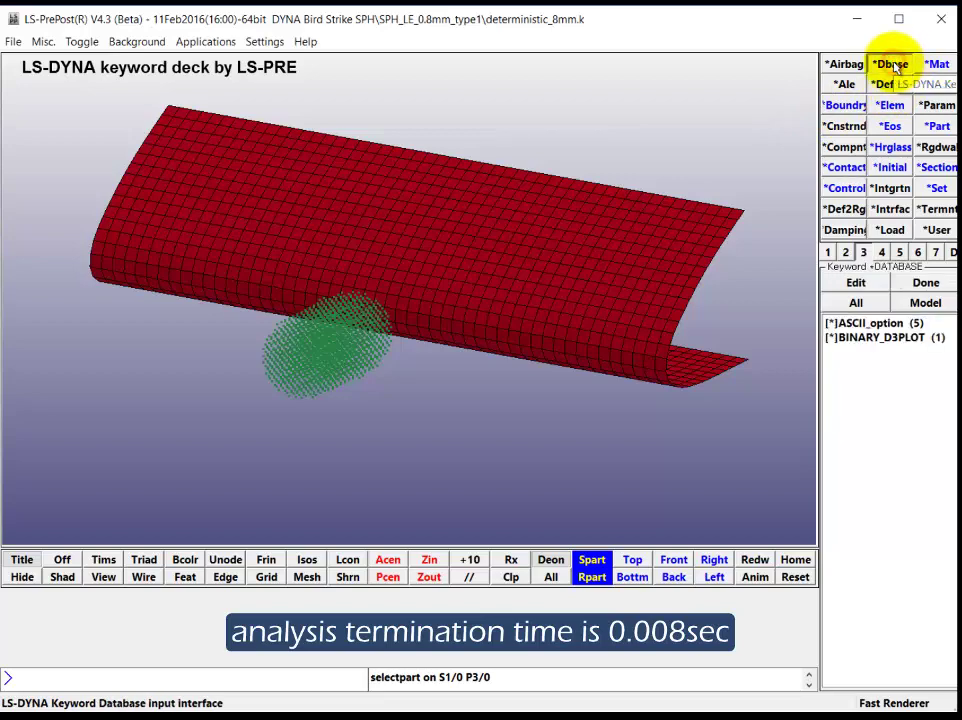
left_click(870, 323)
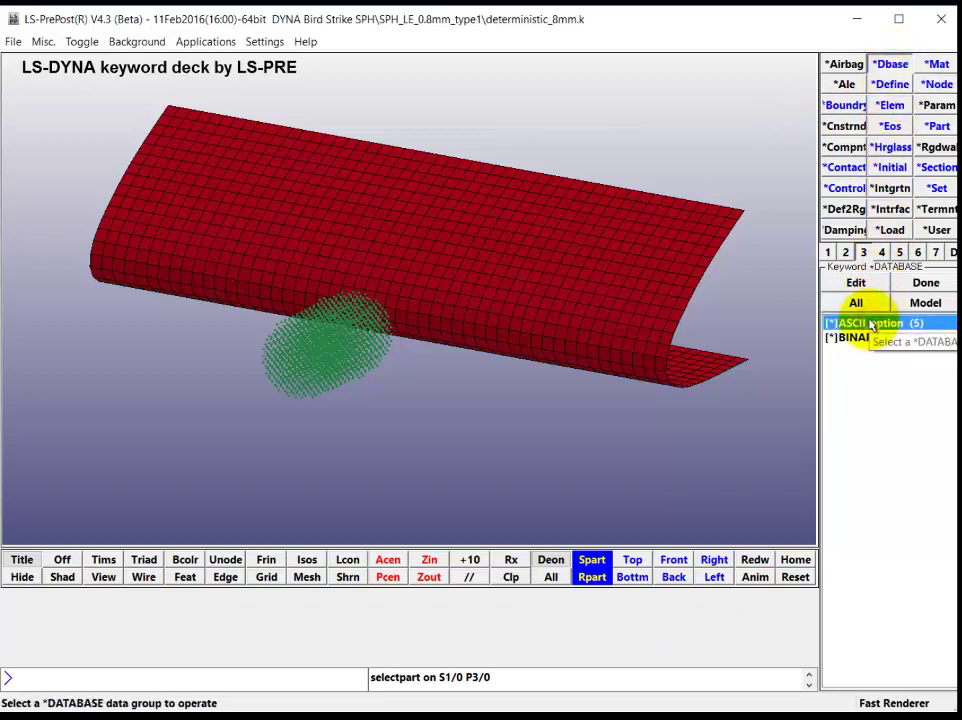
left_click(857, 283)
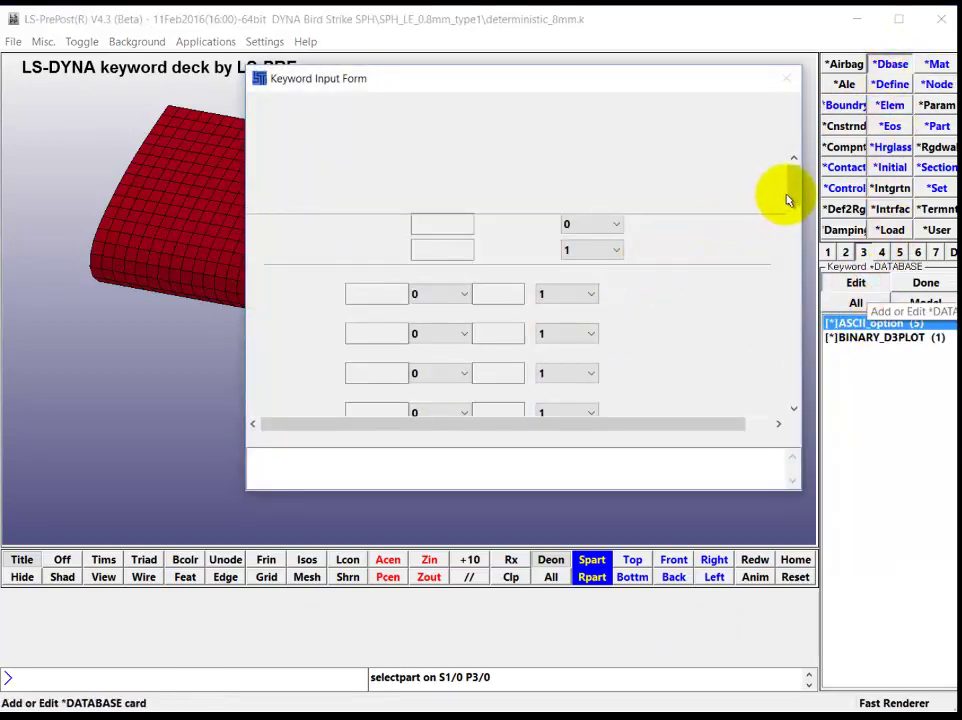
left_click_drag(790, 198, 780, 276)
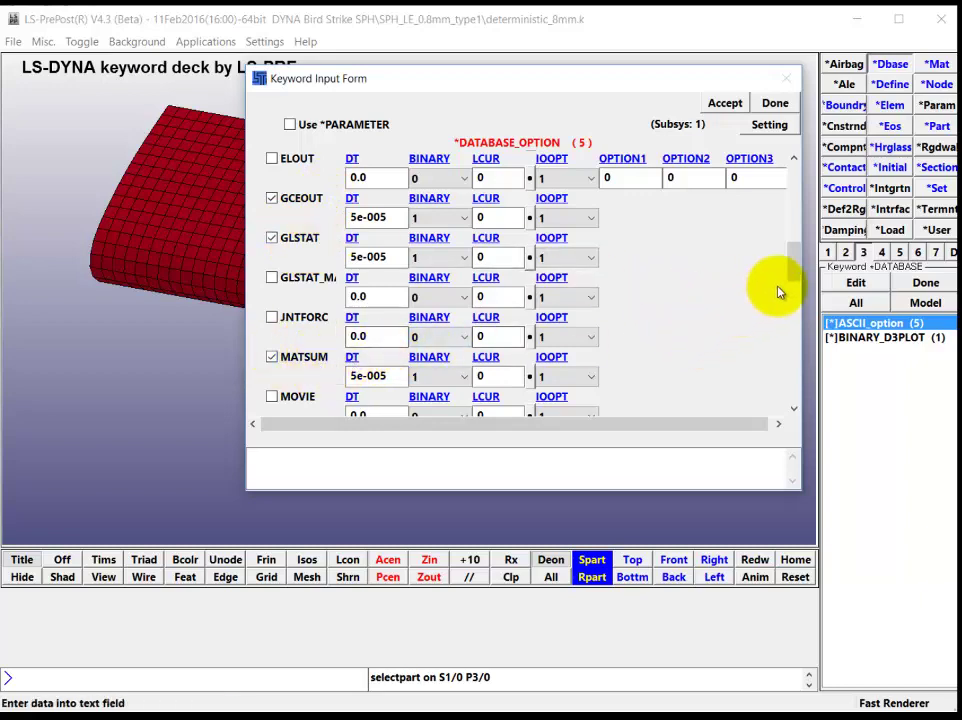
left_click_drag(792, 272, 784, 321)
scroll(781, 326, "down", 4)
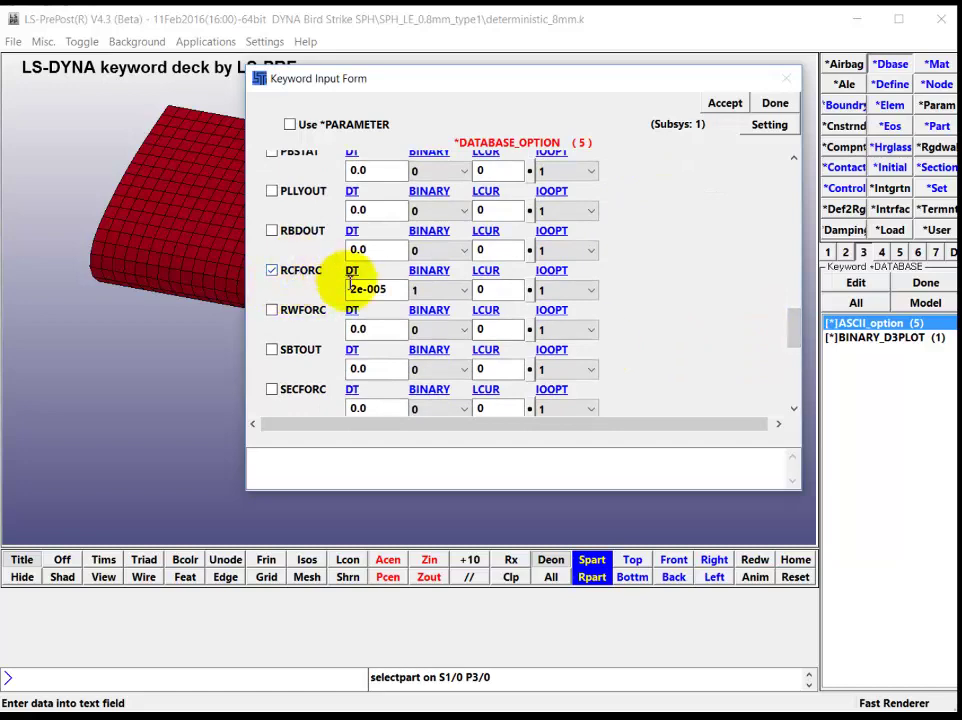
scroll(355, 290, "down", 1)
left_click_drag(791, 345, 788, 407)
left_click(775, 103)
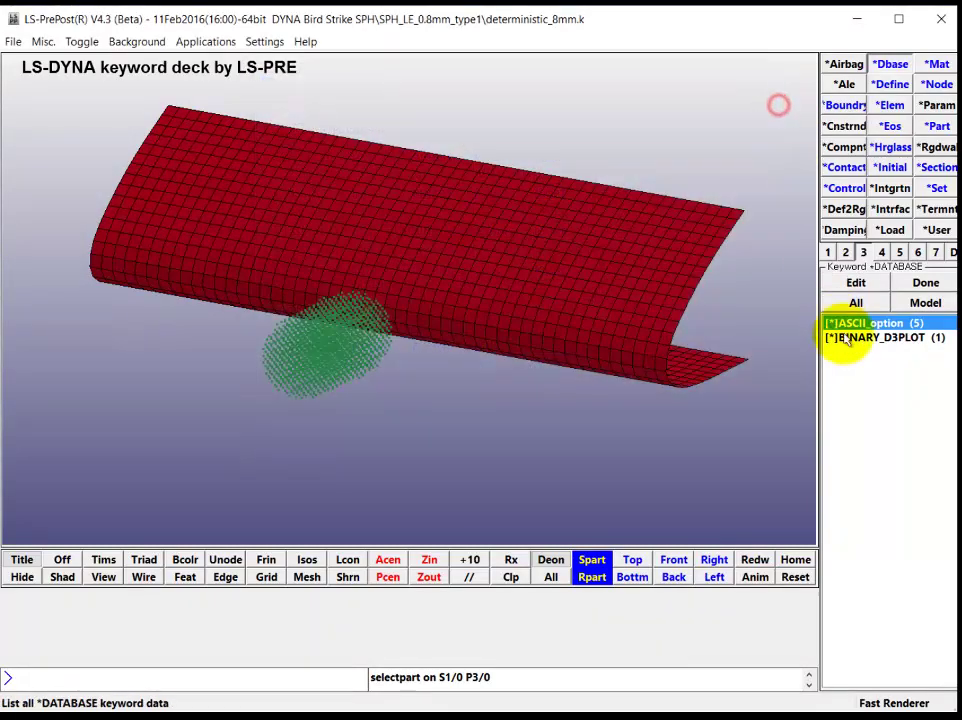
Step: Check the DT output interval on the DATABASE_BINARY_D3PLOT card and close it
left_click(860, 338)
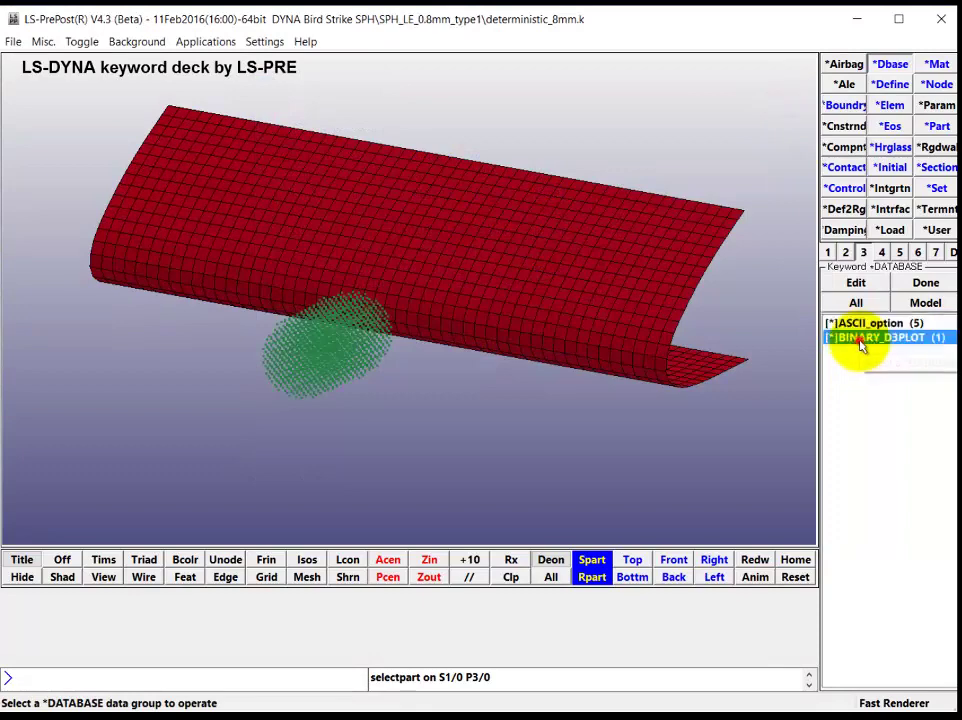
left_click(856, 284)
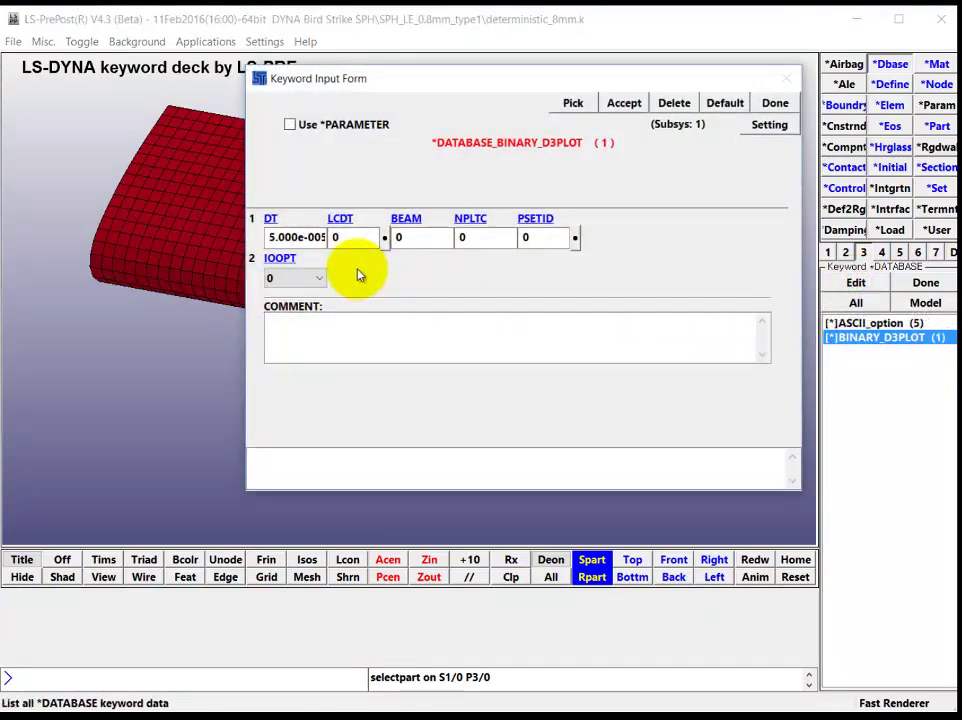
left_click(296, 237)
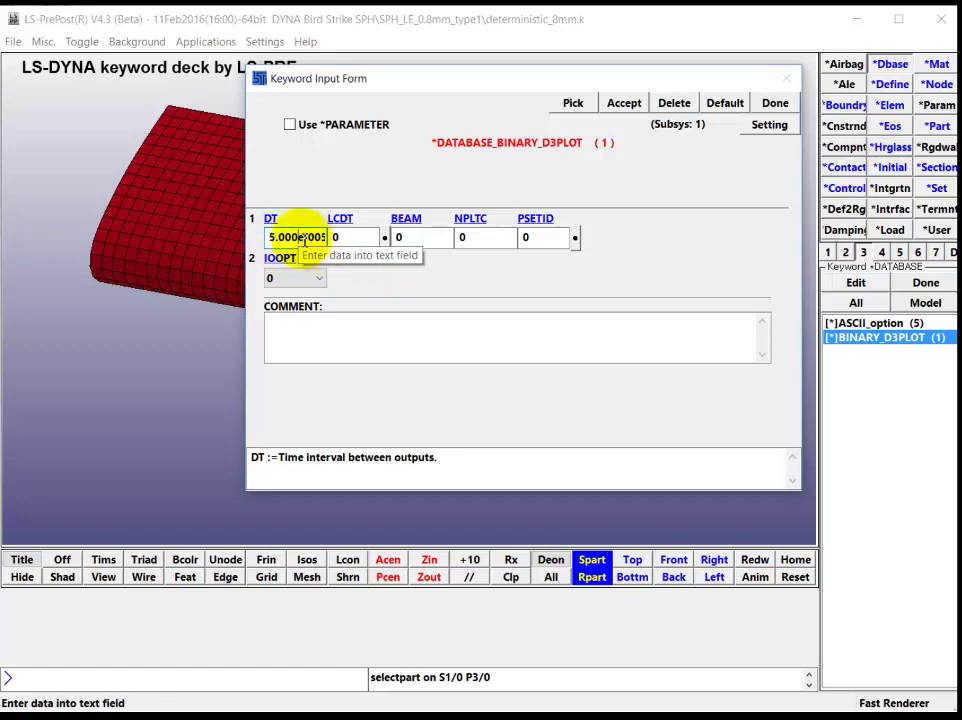
left_click(773, 102)
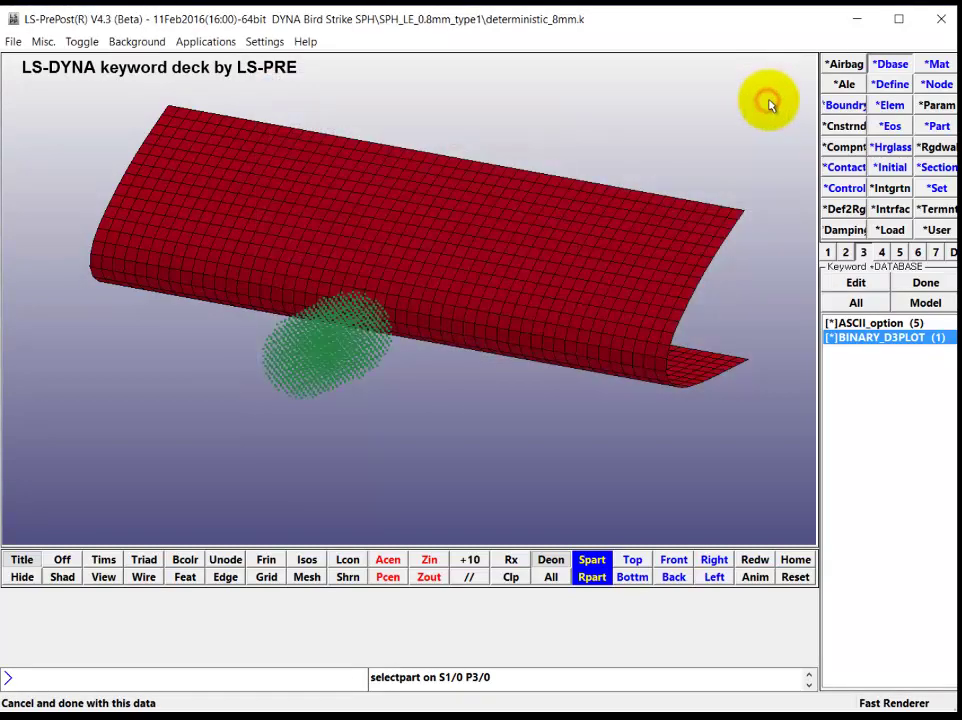
Step: Inspect the DEFINE_BOX card titled bird box with the form moved clear of the bird model, and close the card
left_click(890, 84)
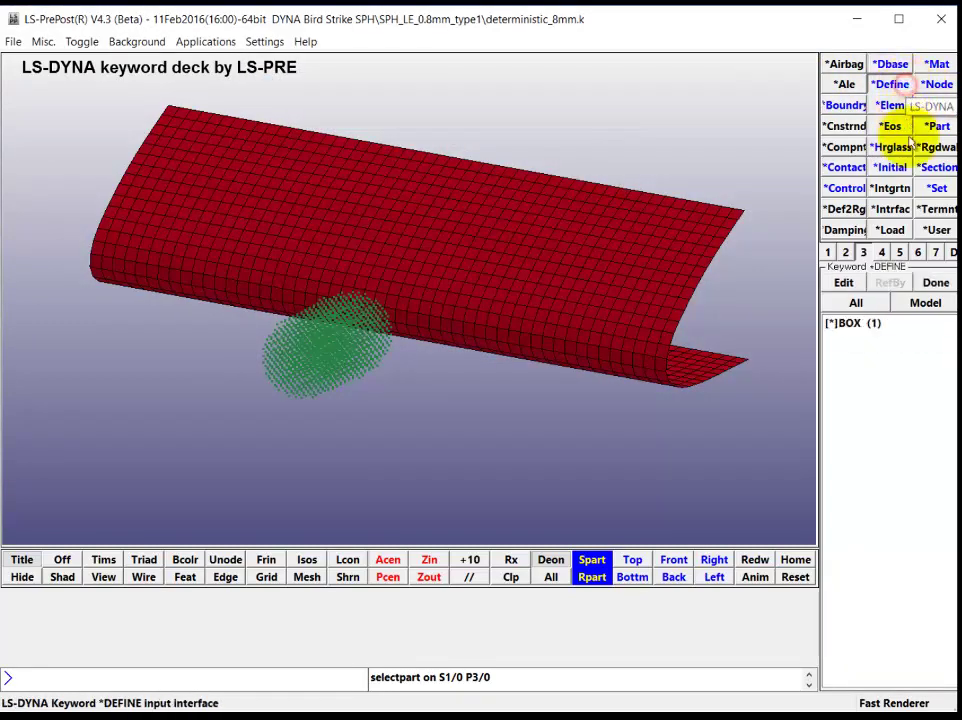
left_click(855, 323)
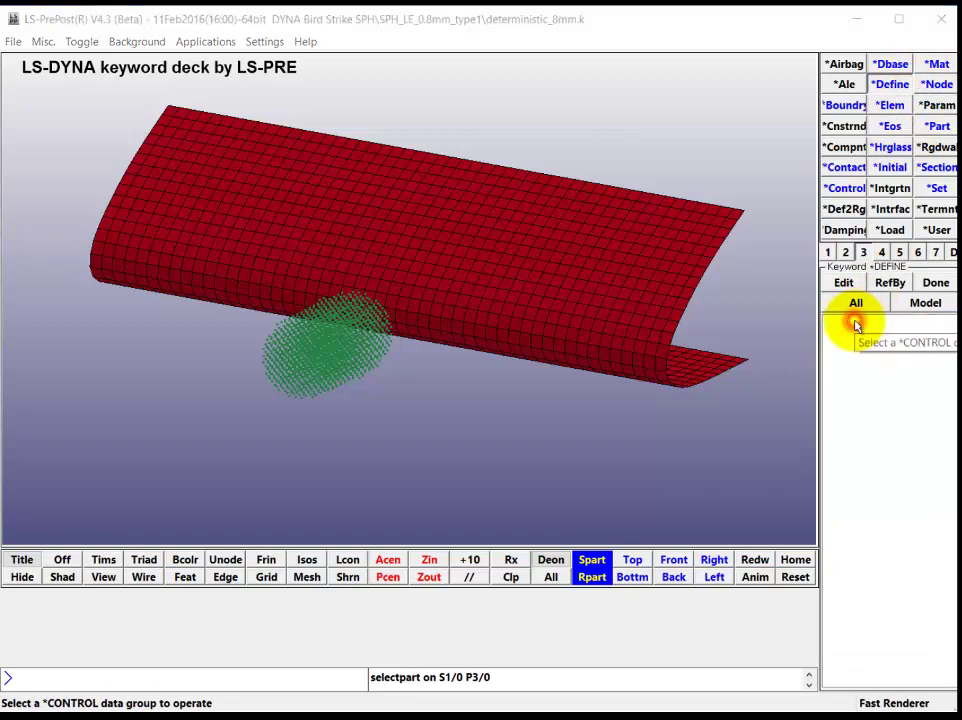
double_click(855, 323)
left_click_drag(496, 77, 534, 100)
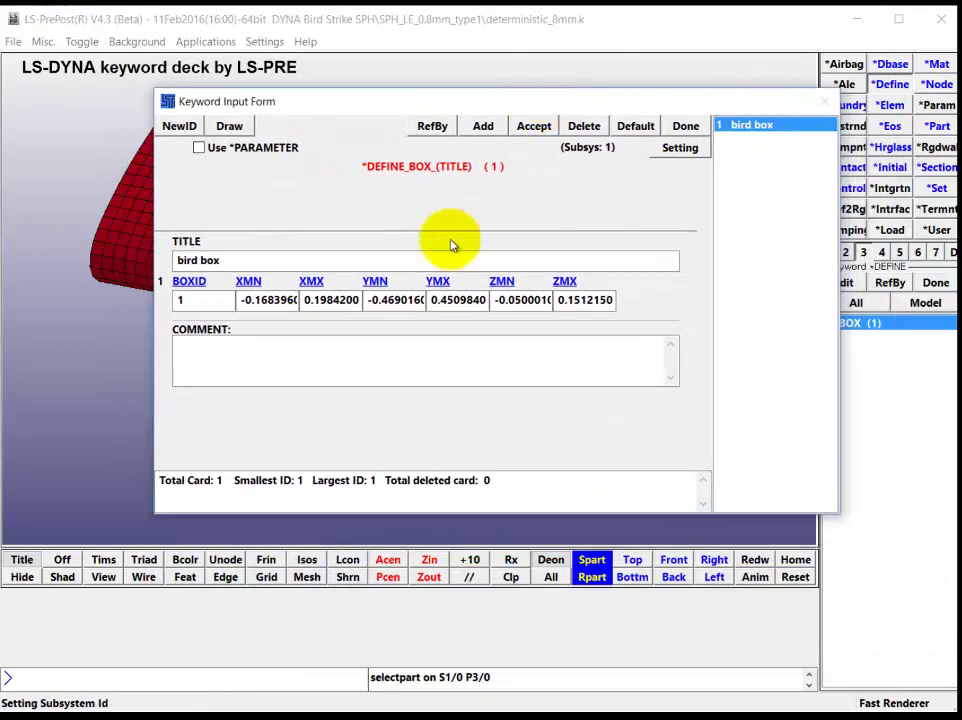
left_click_drag(401, 99, 346, 428)
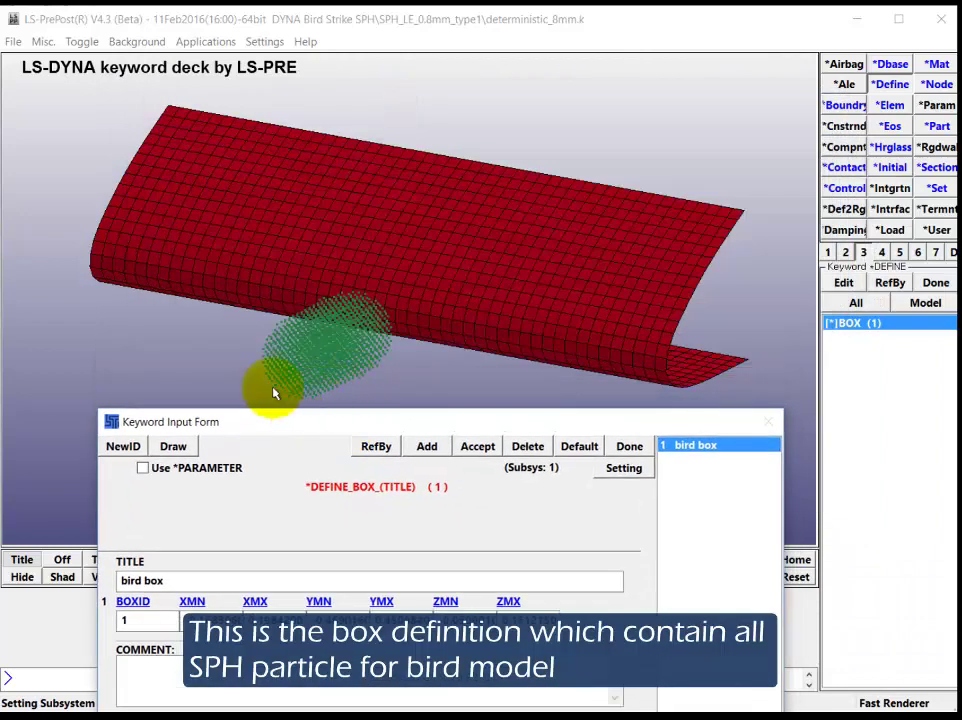
left_click(625, 446)
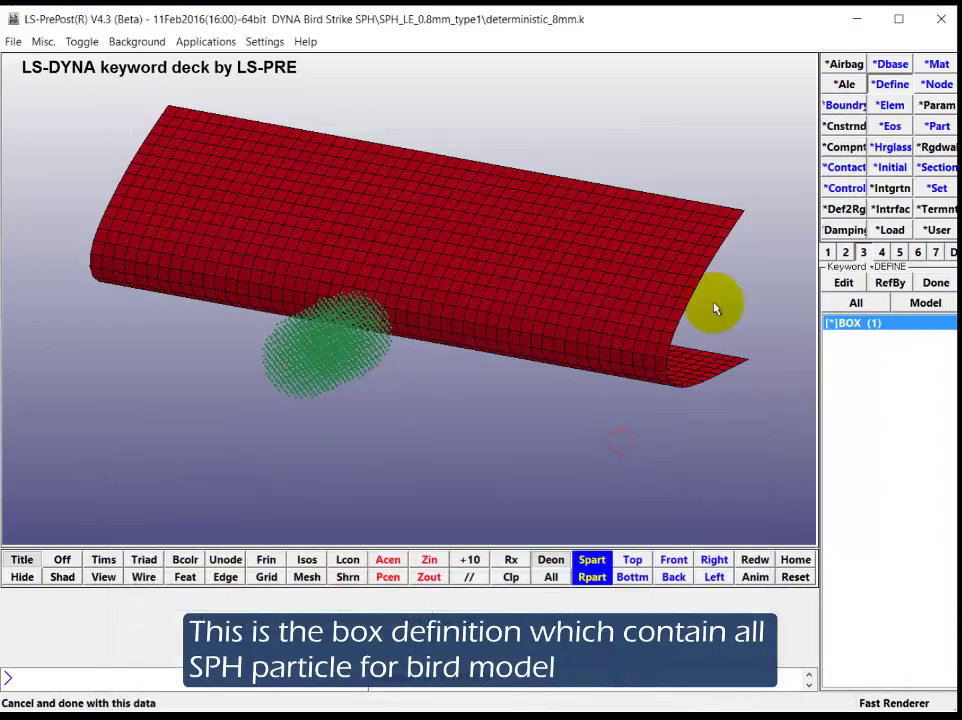
Step: Check the SHELL and SPH element groups, and review the coefficients on the bird's EOS_LINEAR_POLYNOMIAL card before closing it
left_click(888, 105)
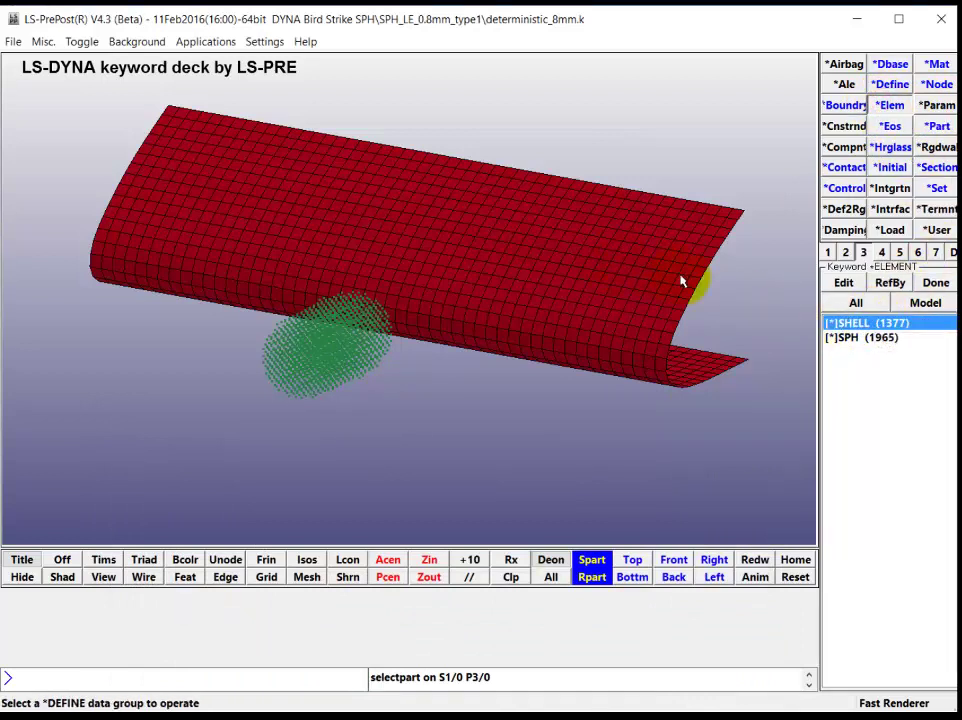
left_click(866, 339)
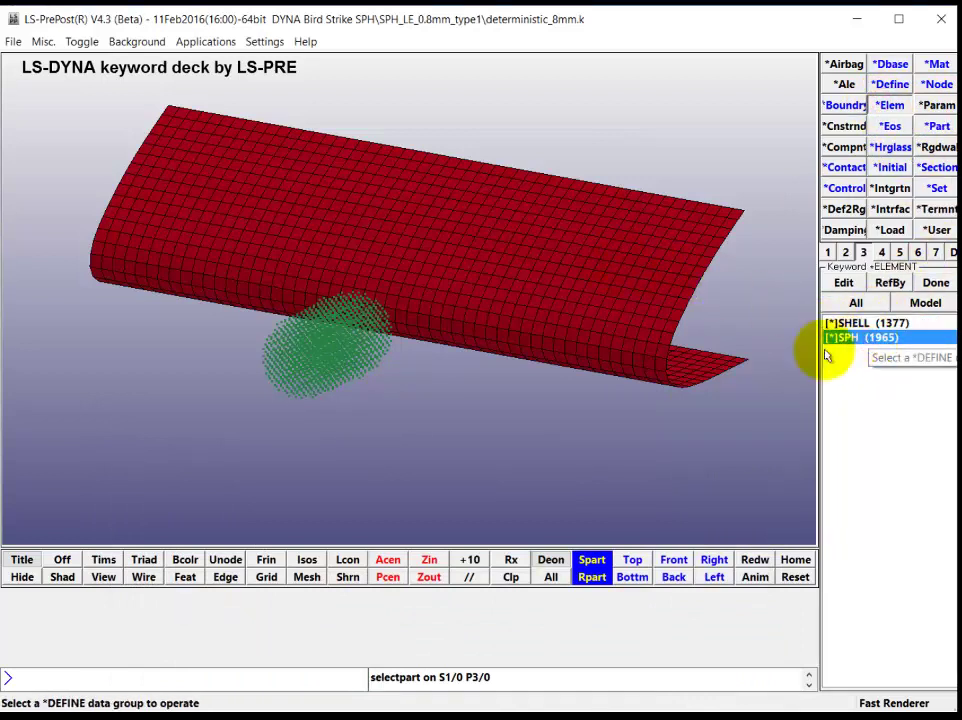
left_click(889, 126)
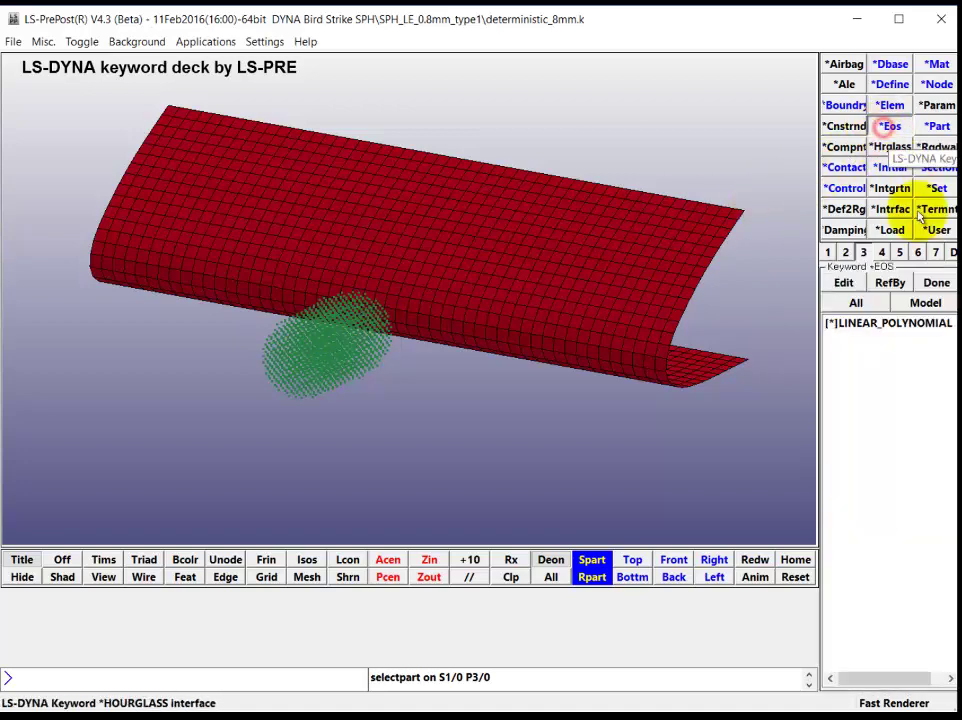
left_click(844, 282)
left_click_drag(527, 88, 562, 180)
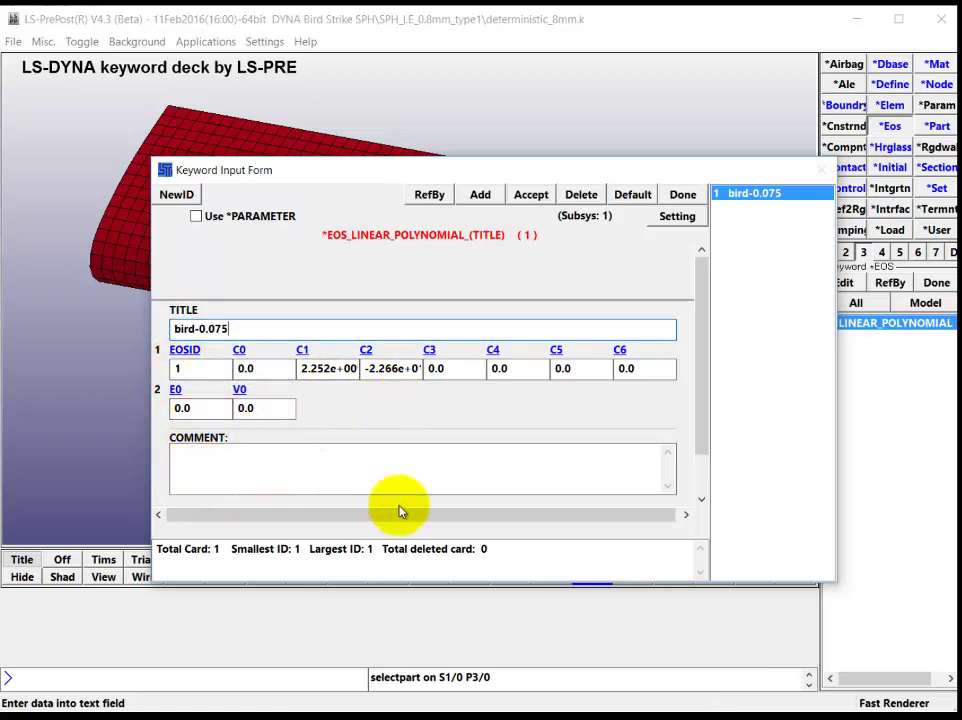
left_click_drag(697, 449, 683, 410)
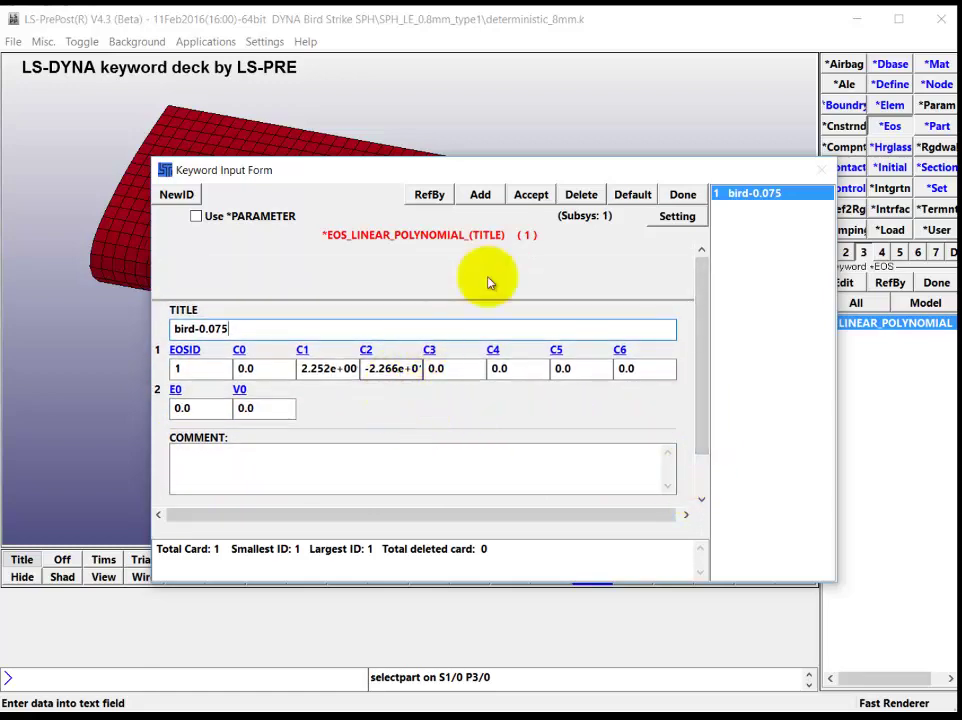
left_click(685, 194)
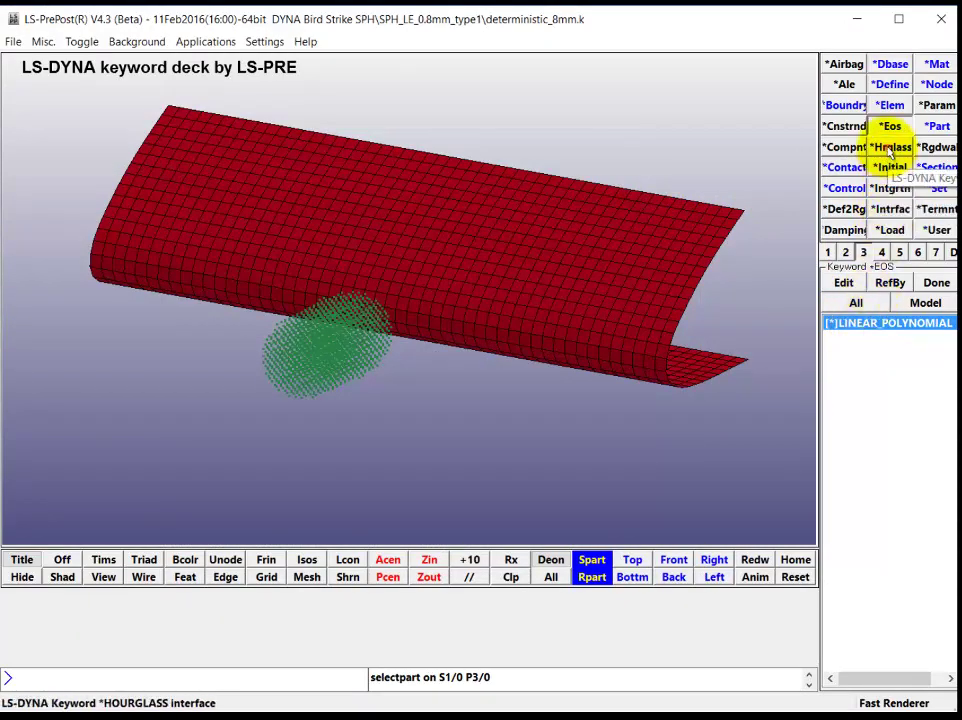
Step: Review the HOURGLASS card defined for the bird, including IHQ and QM, and close it
left_click(889, 148)
left_click(876, 303)
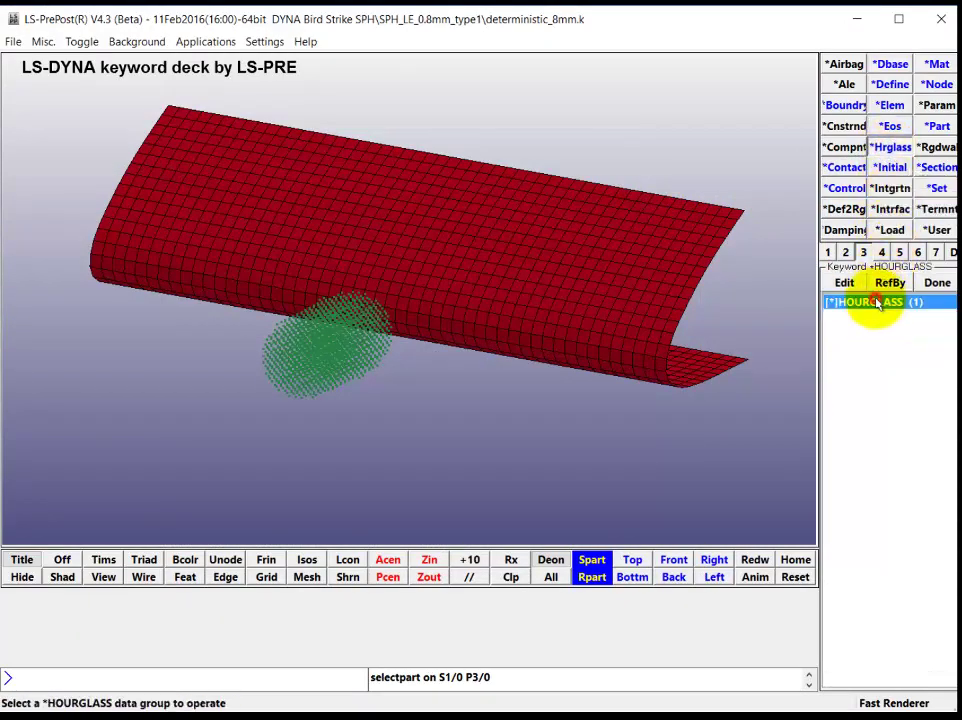
left_click(844, 283)
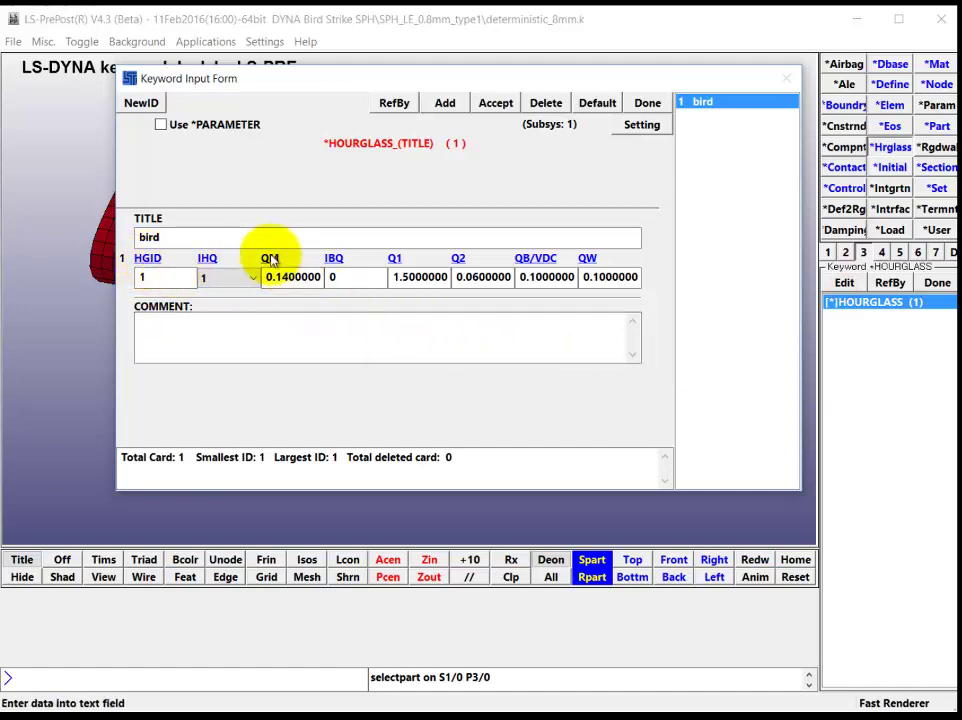
left_click(647, 102)
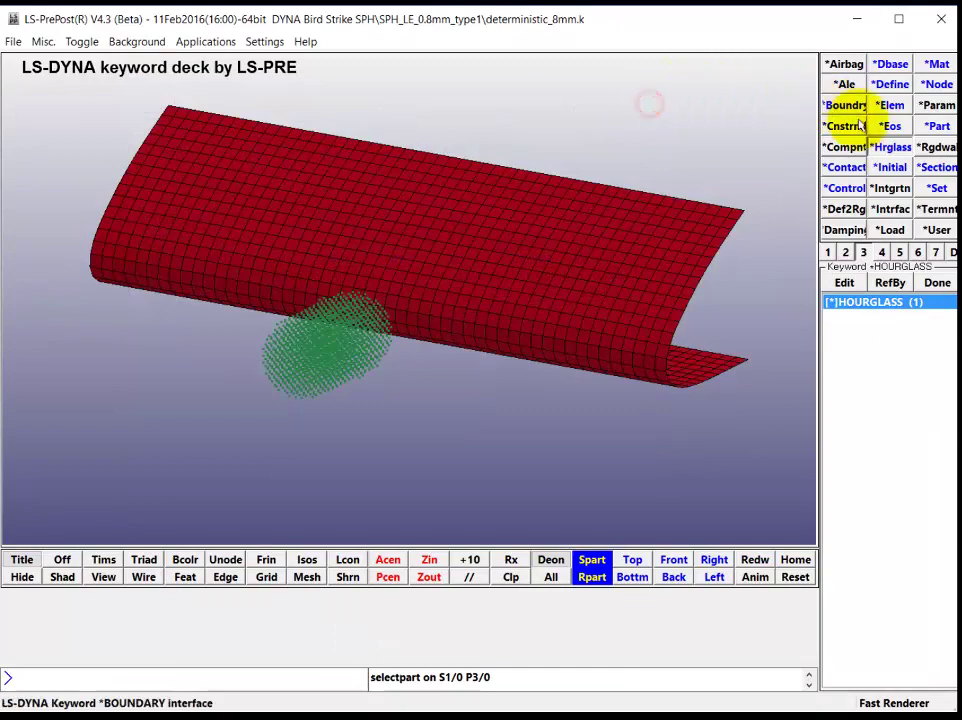
Step: Review the VX initial velocity on the INITIAL_VELOCITY_NODE card of the bird nodes and close the card
left_click(888, 170)
left_click(859, 323)
left_click(845, 282)
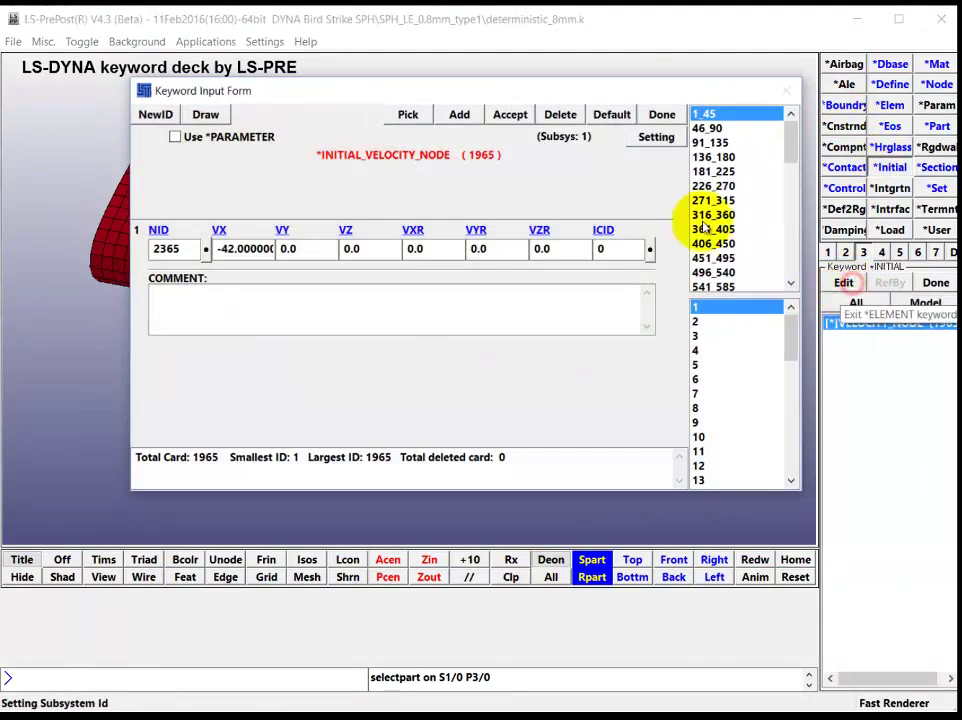
left_click_drag(636, 95, 757, 190)
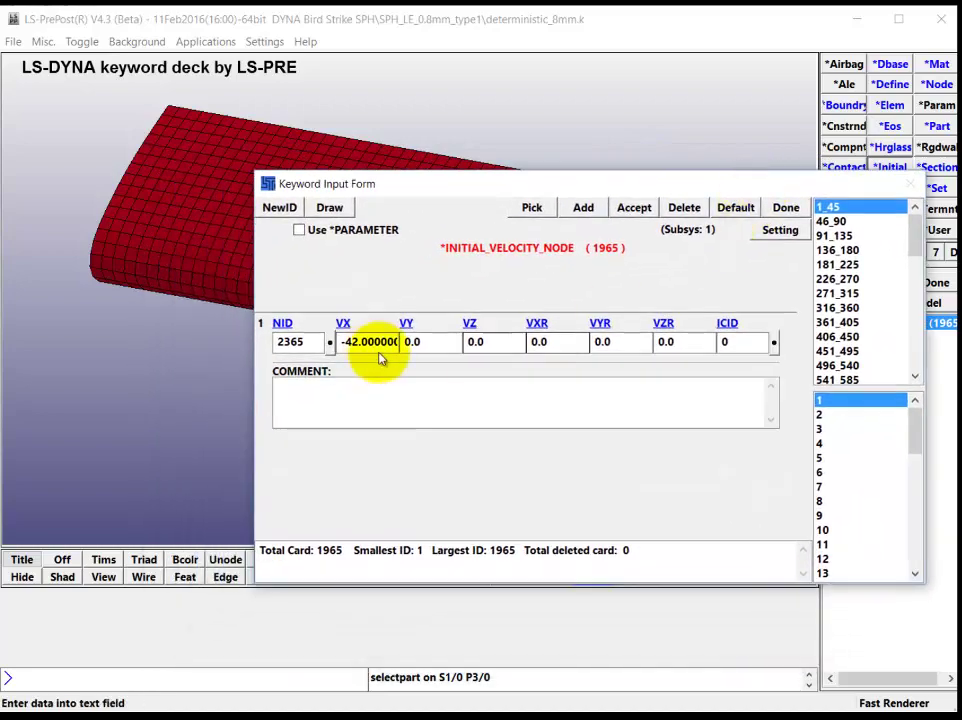
left_click(786, 208)
Step: Examine the moduli, Poisson's ratios and strengths on the MAT_COMPOSITE_DAMAGE card titled LED, and close the card
left_click(937, 68)
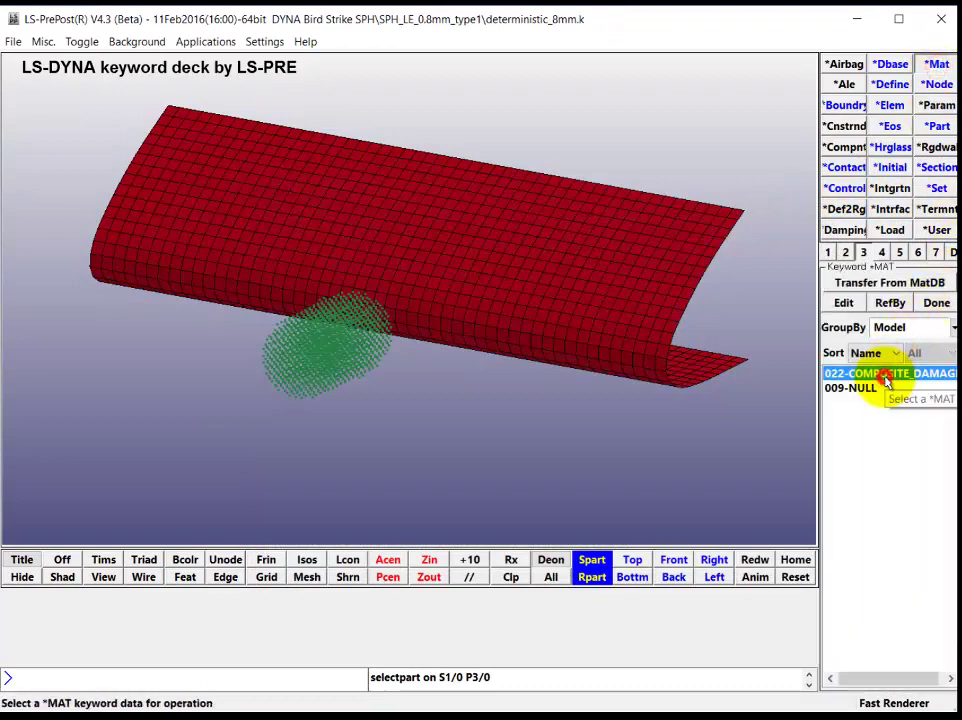
left_click(846, 304)
left_click_drag(668, 286, 663, 320)
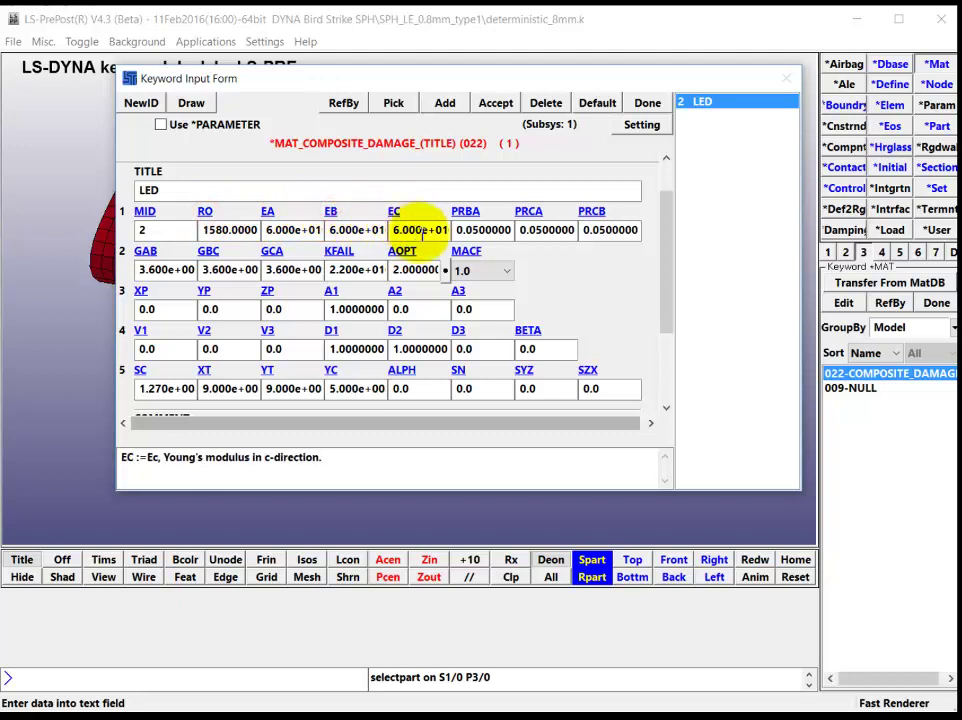
left_click(528, 212)
left_click(591, 212)
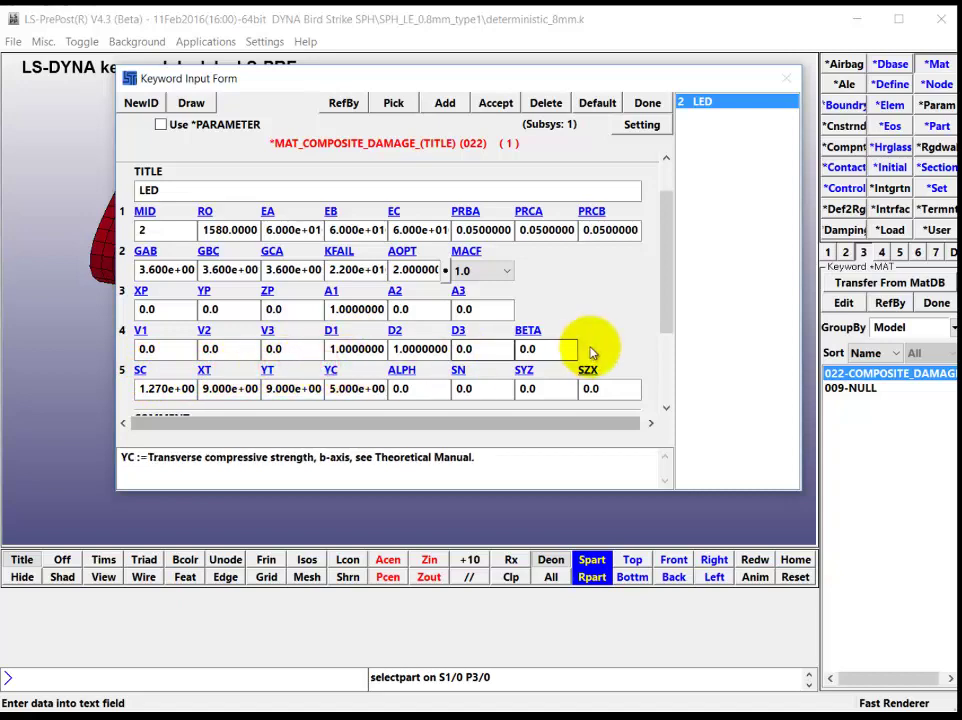
left_click_drag(670, 322, 644, 189)
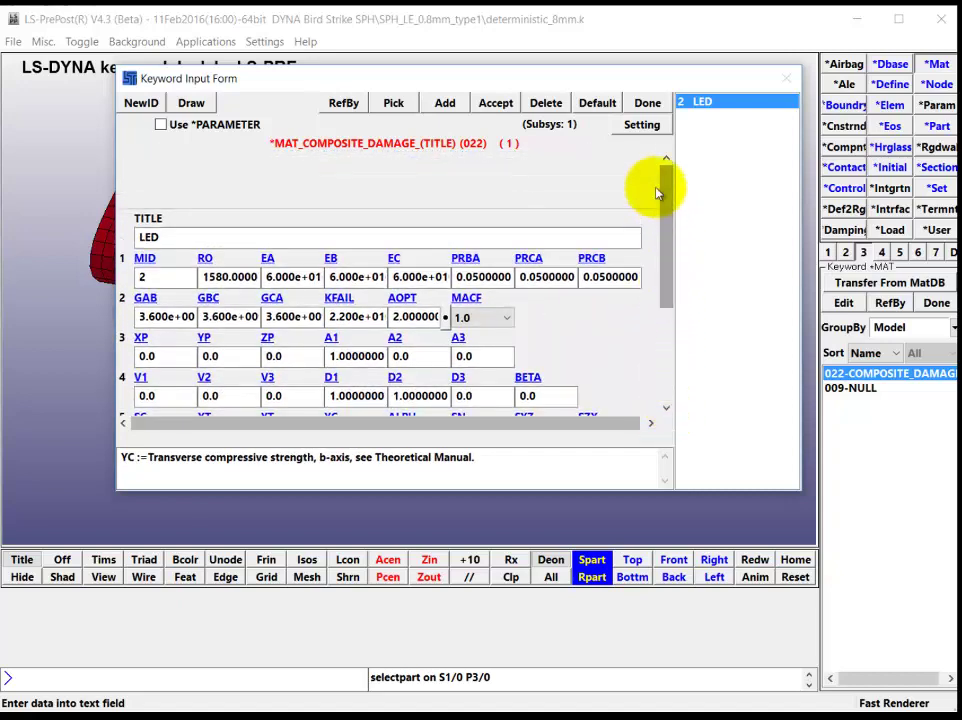
left_click(648, 105)
Step: Review the density, pressure cutoff and other parameters on the bird's 009-NULL material card and close it
left_click(856, 389)
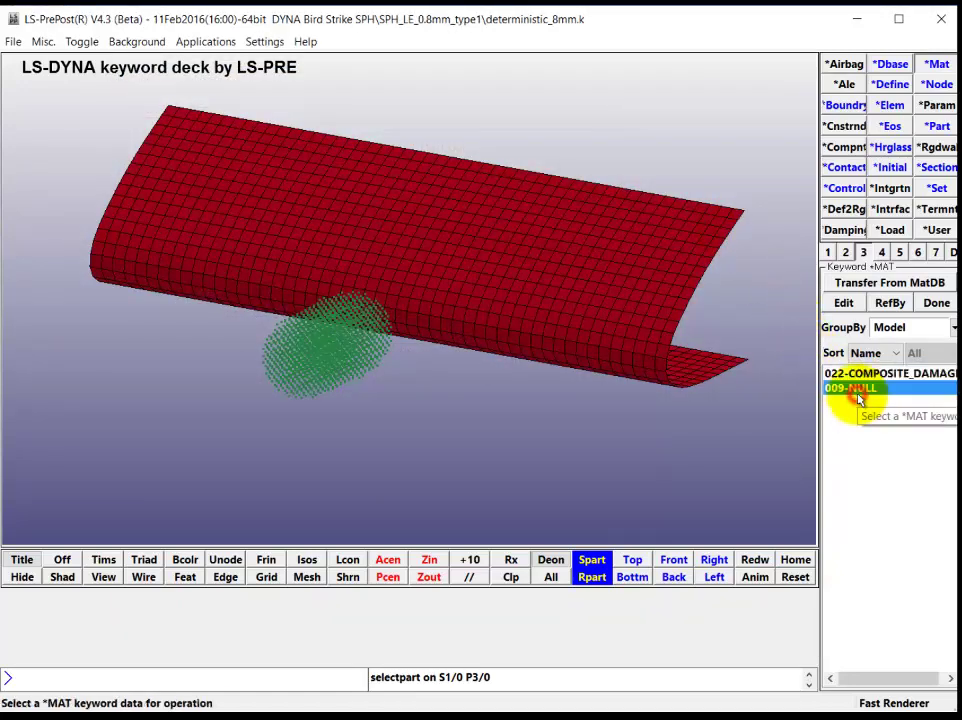
left_click(844, 303)
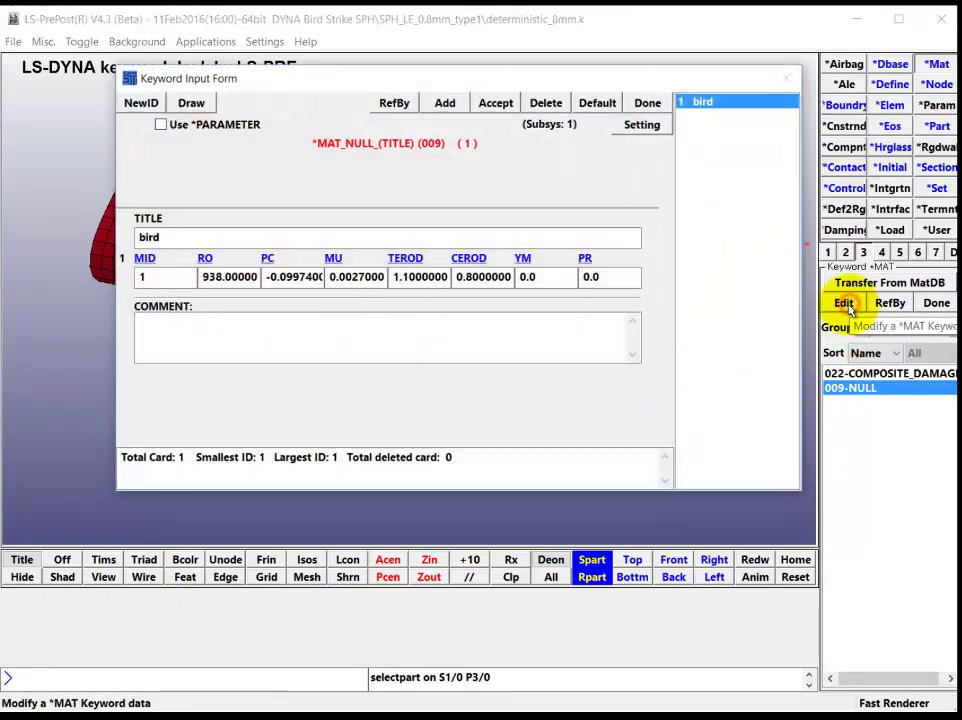
left_click(252, 320)
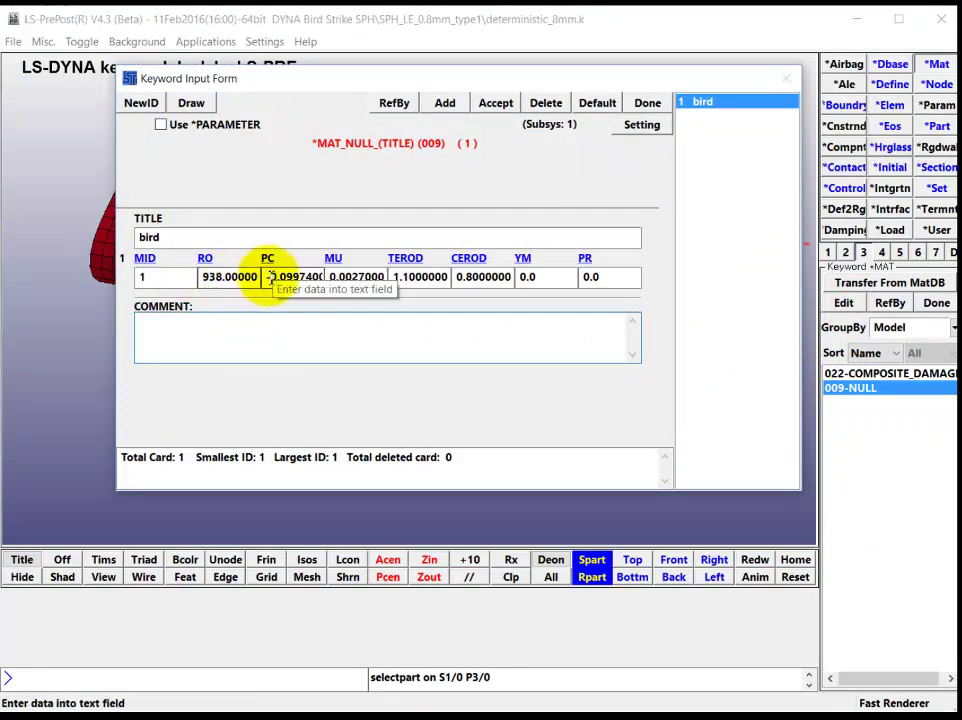
left_click(645, 104)
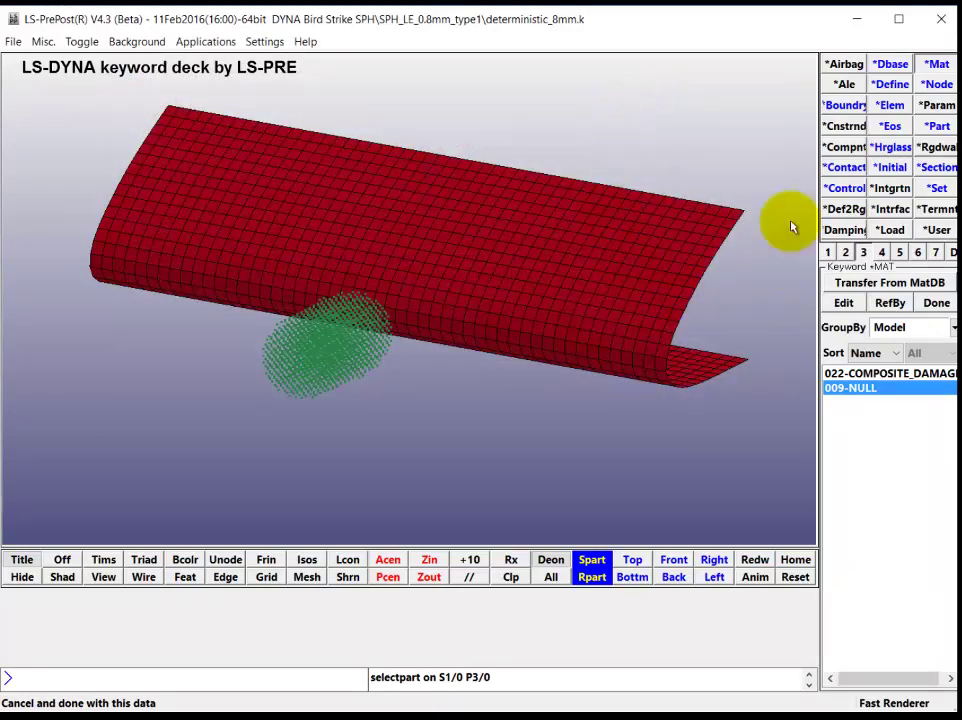
Step: Check the NODE keyword entry, review the PART cards of C000V000 and SphNode with their assigned IDs, and close the form
left_click(945, 87)
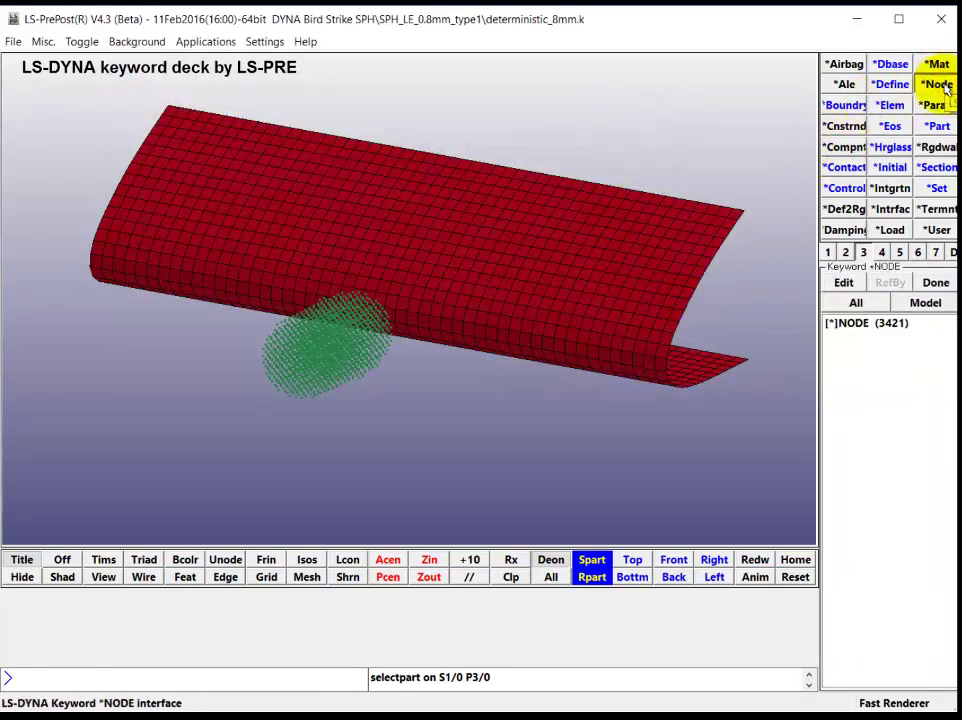
left_click(870, 325)
left_click(936, 126)
left_click(858, 324)
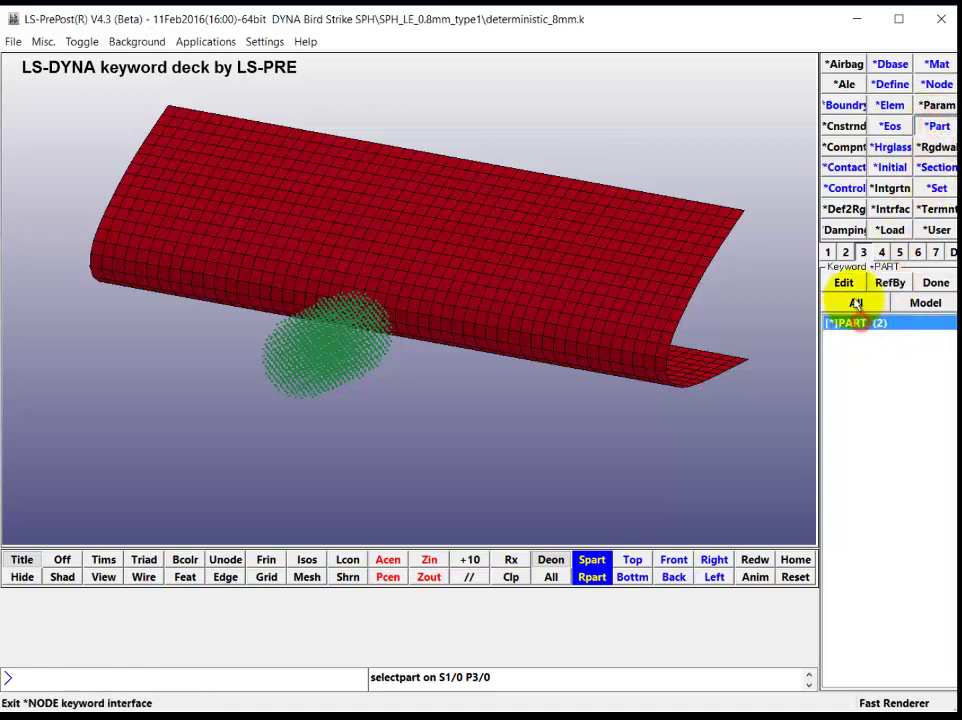
left_click(845, 283)
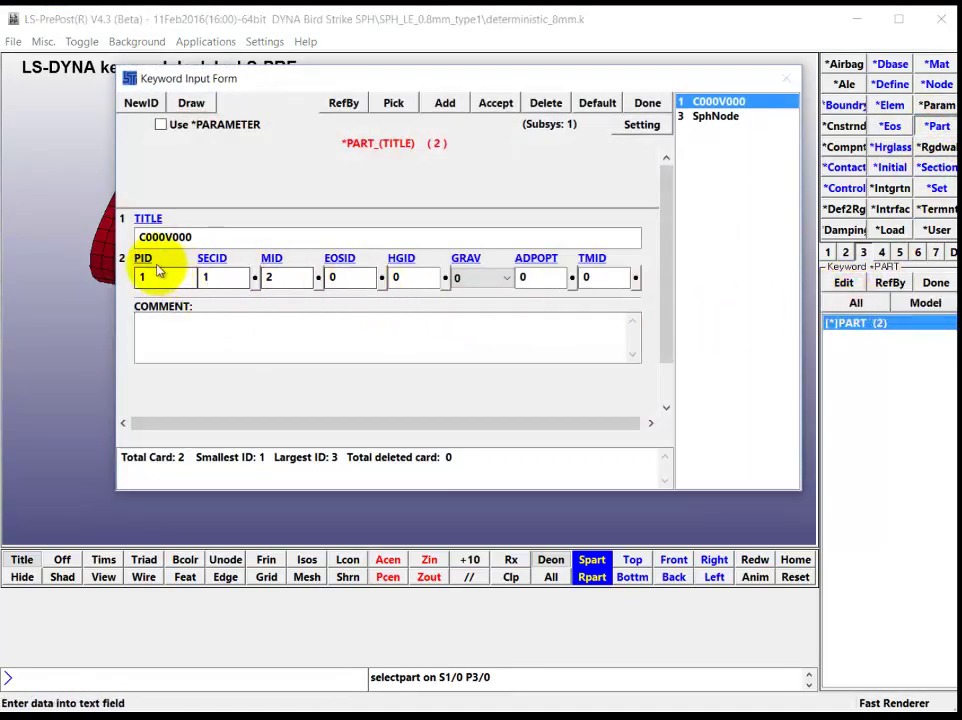
left_click(697, 120)
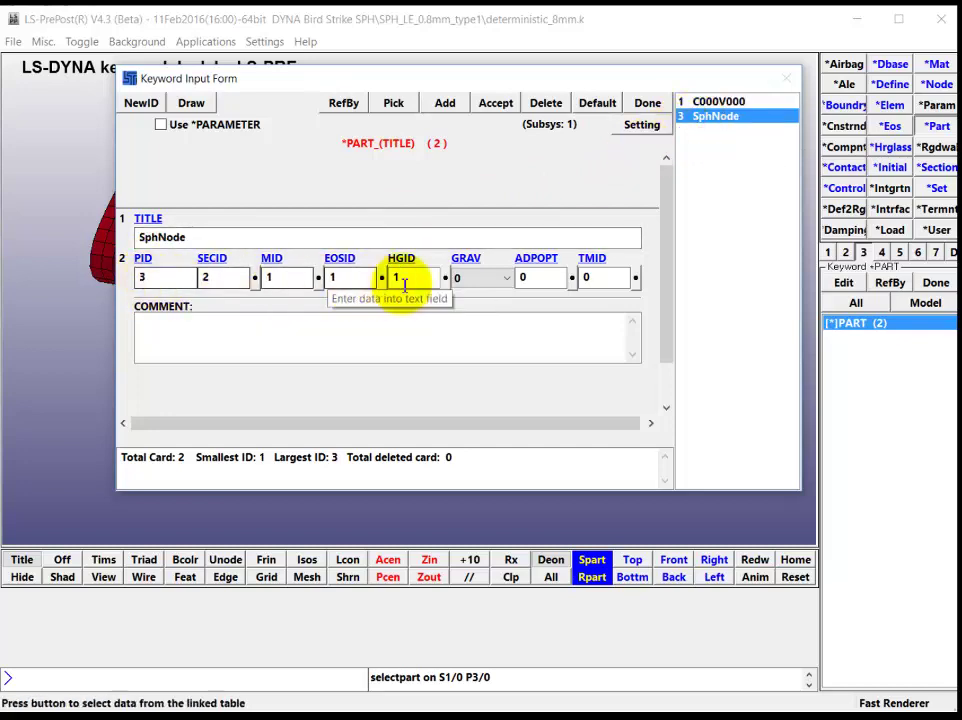
left_click(642, 108)
Step: Review the element formulation and thickness values on the SECTION_SHELL card titled LED and close the card
left_click(938, 167)
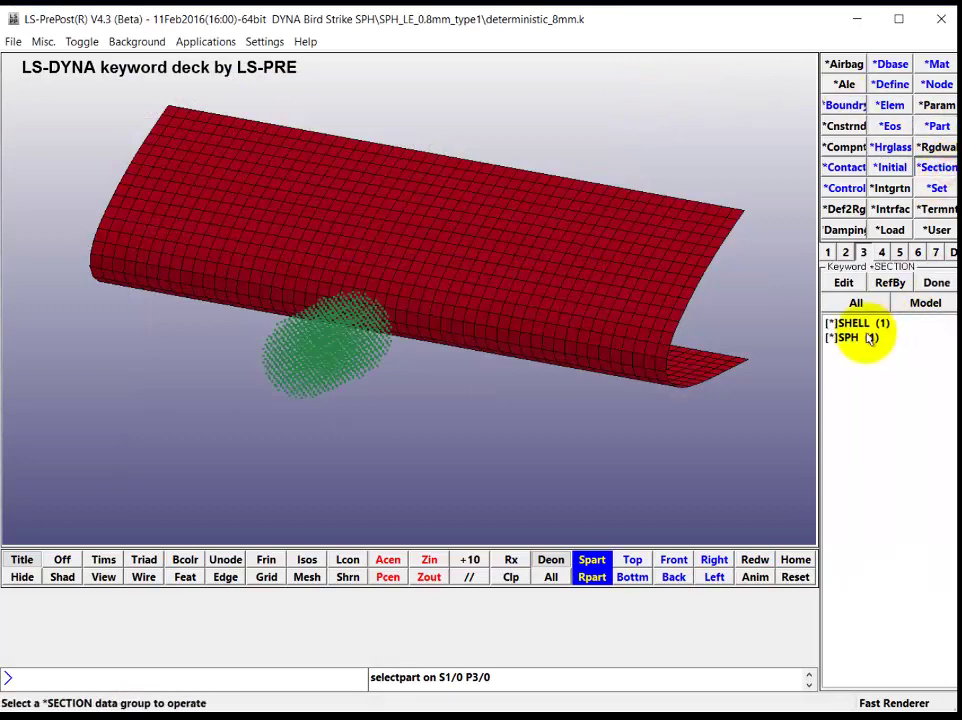
left_click(864, 324)
left_click(843, 282)
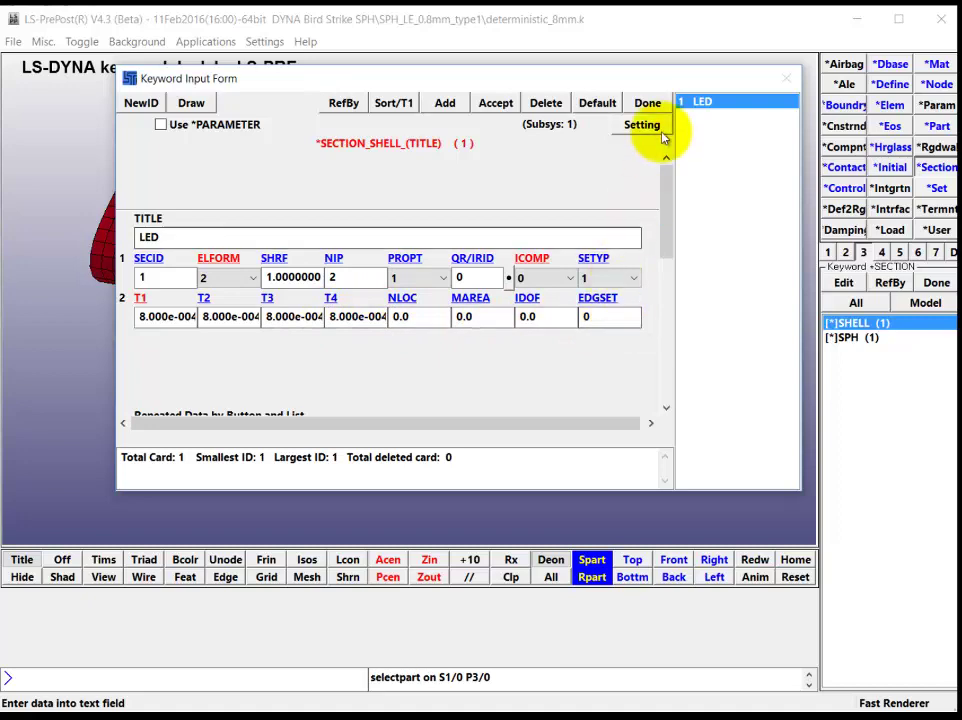
left_click(648, 103)
Step: Examine the bird's SECTION_SPH card, including the descriptions of SECID, CSLH, HMIN, HMAX and DEATH, and close it
left_click(842, 337)
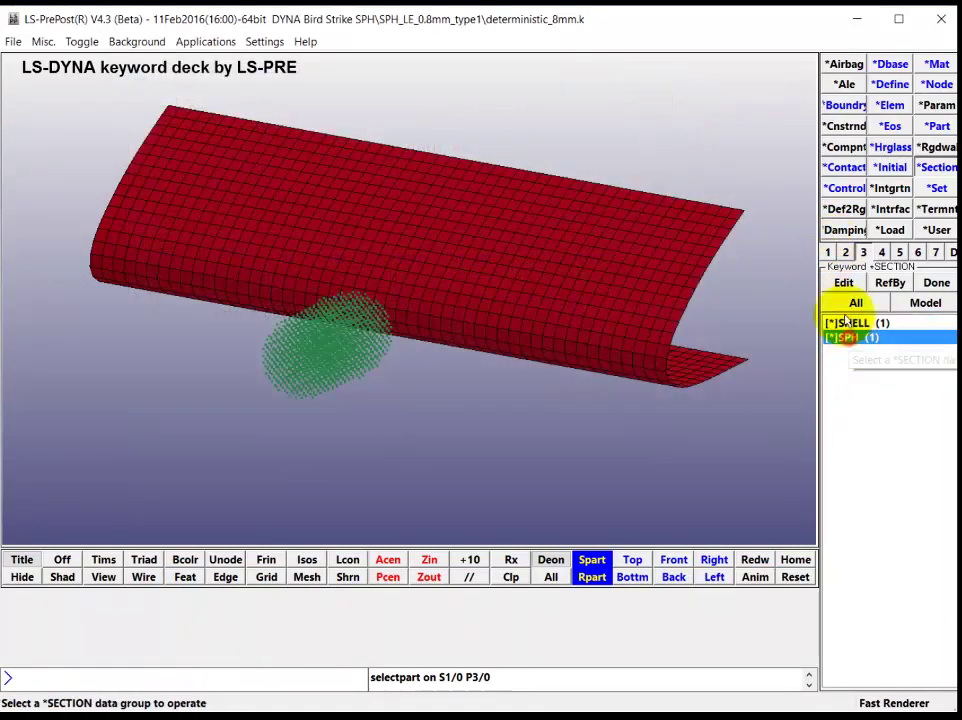
left_click(843, 282)
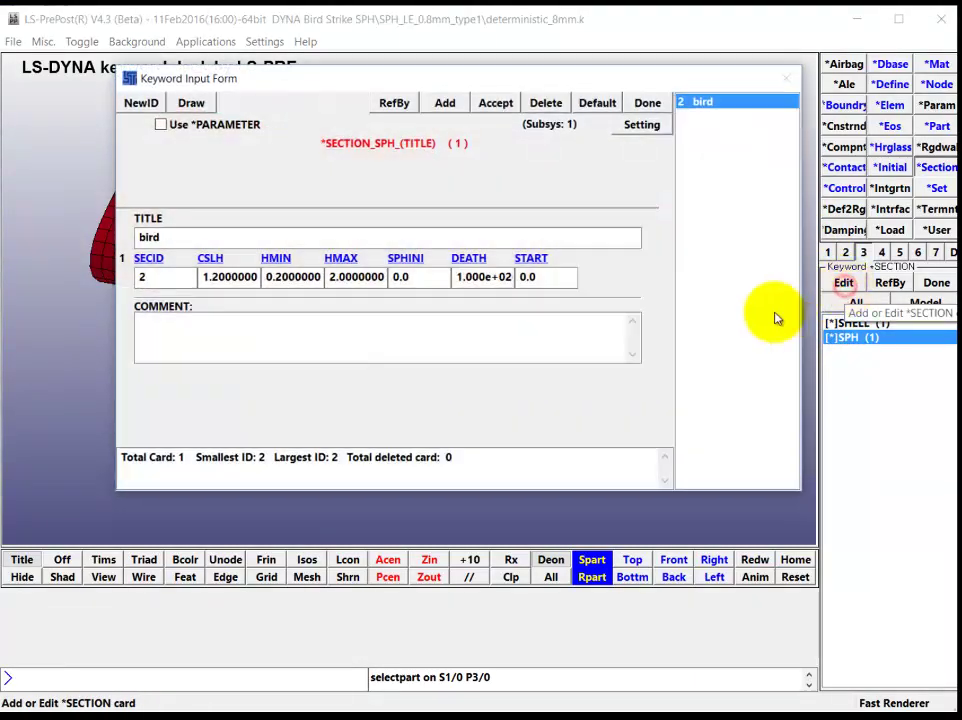
left_click(155, 259)
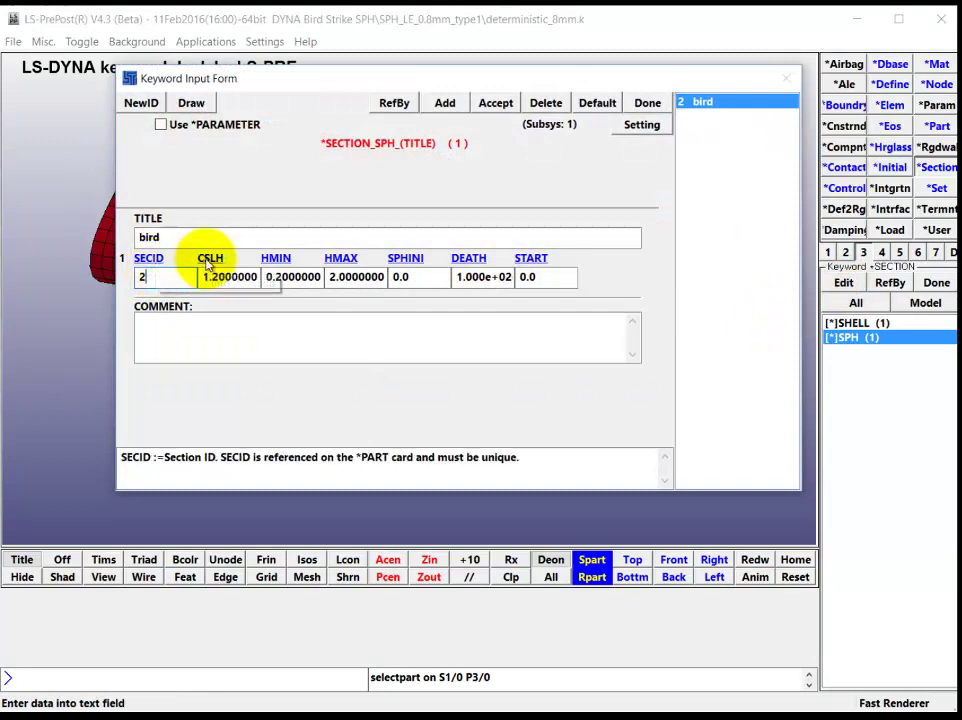
left_click(208, 260)
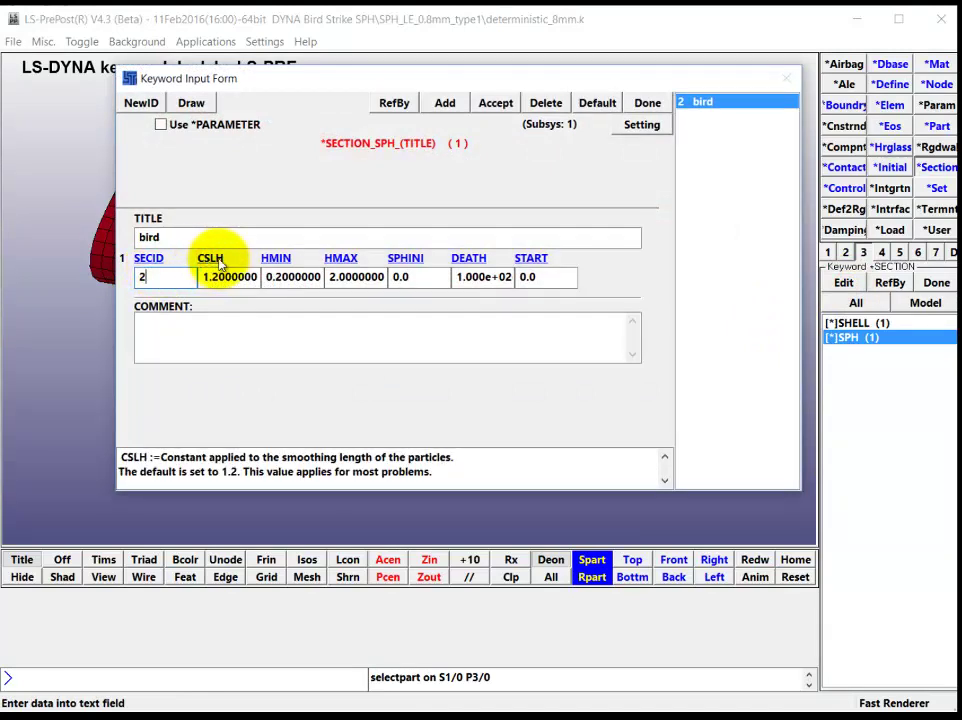
left_click(266, 260)
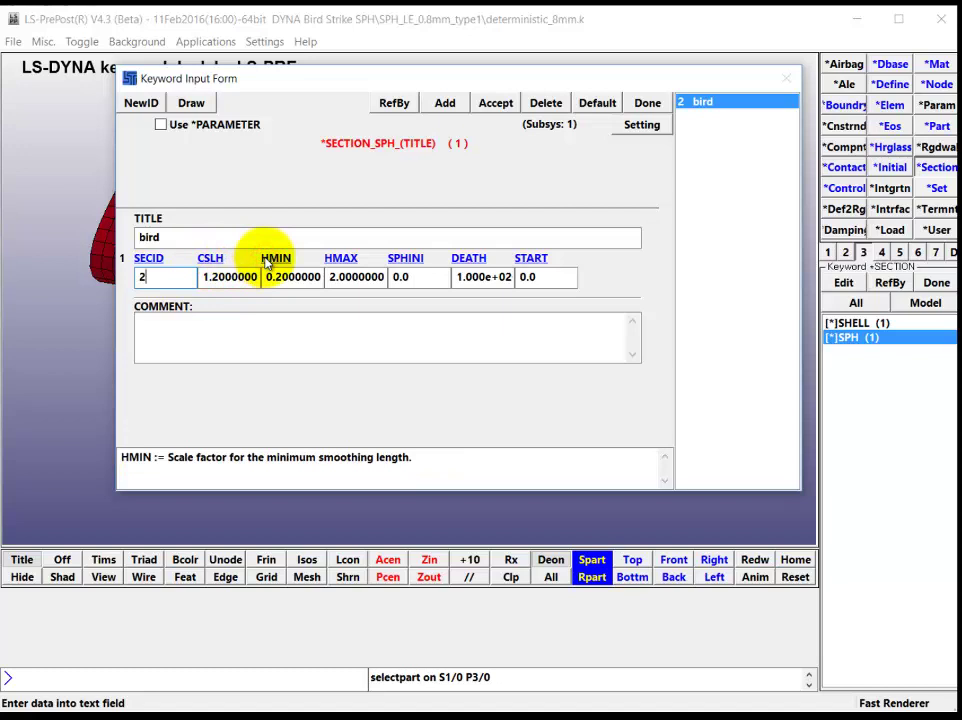
left_click(345, 260)
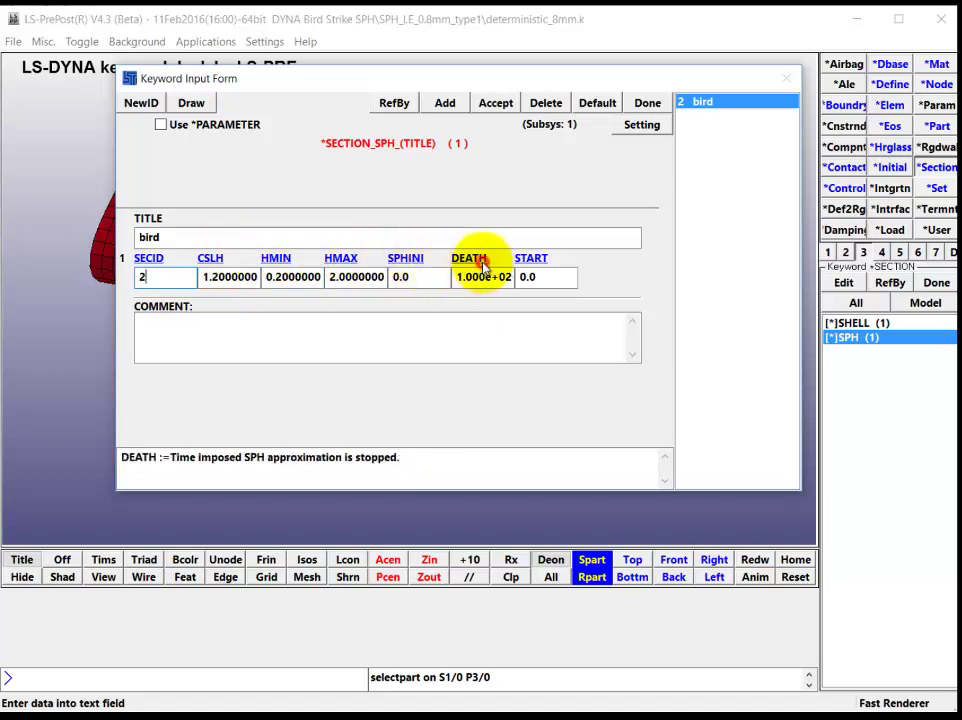
left_click(648, 103)
left_click(923, 395)
left_click(937, 283)
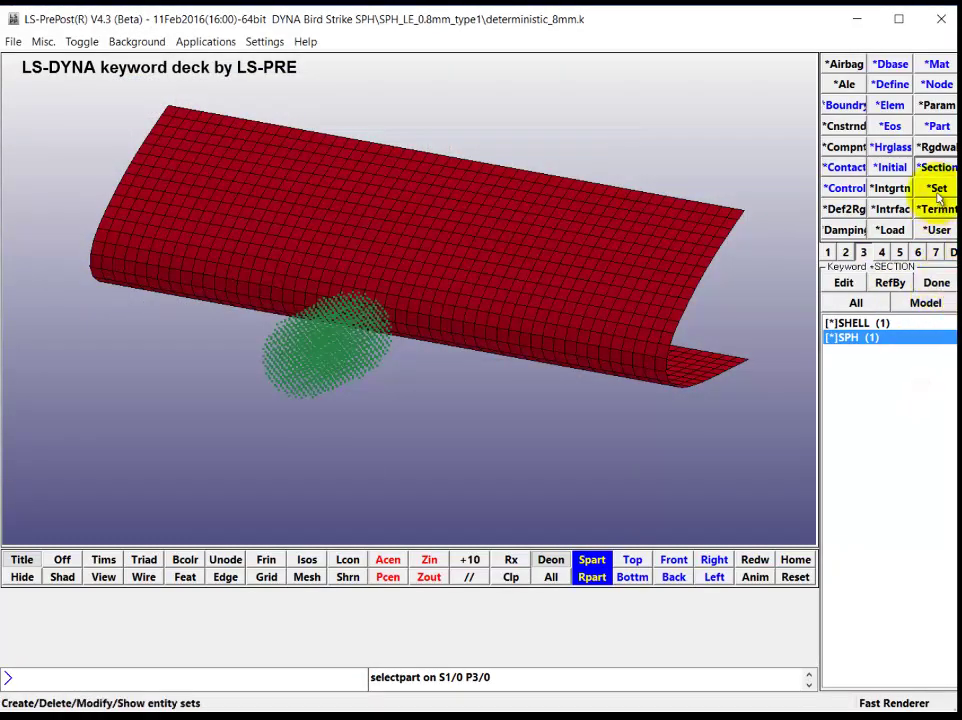
Step: Review the title, set ID and node IDs on the bird's SET_NODE_LIST card and close the card
left_click(937, 190)
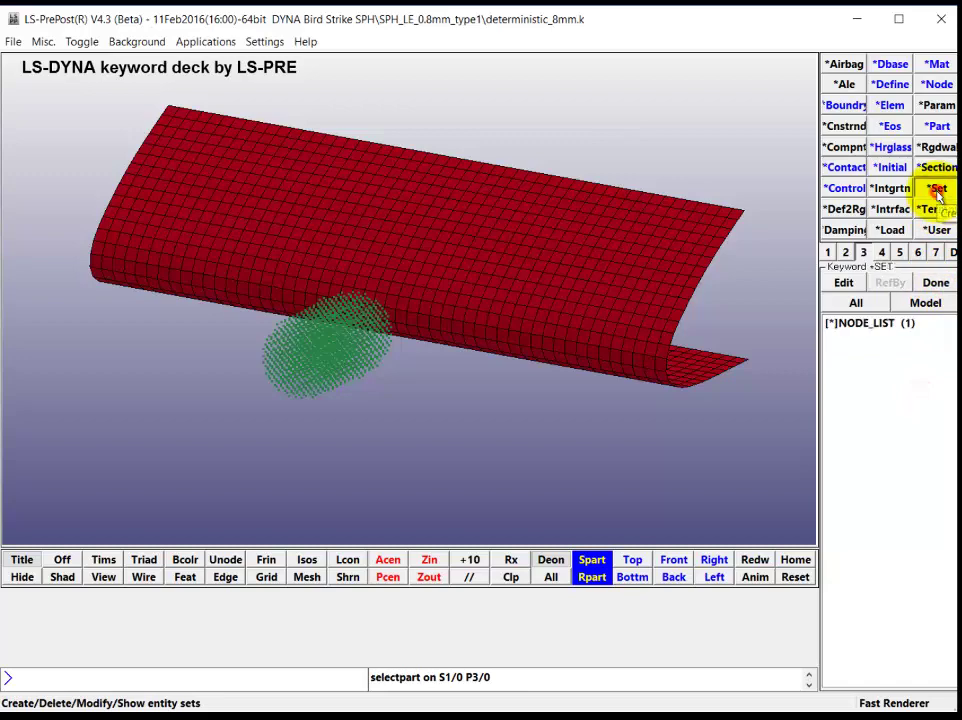
left_click(843, 282)
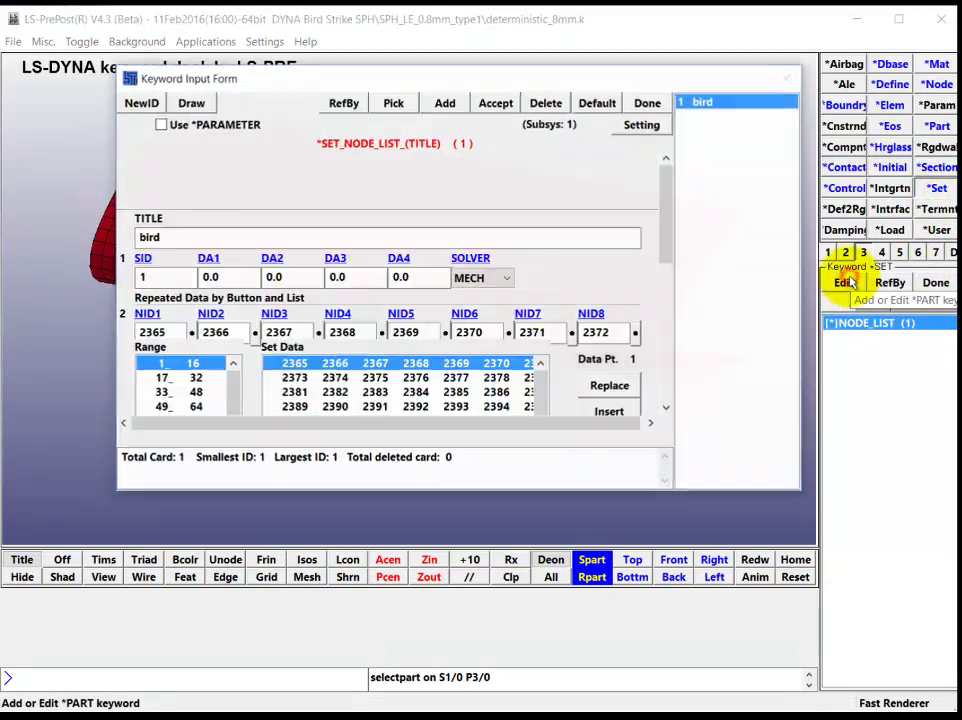
left_click(155, 277)
double_click(152, 237)
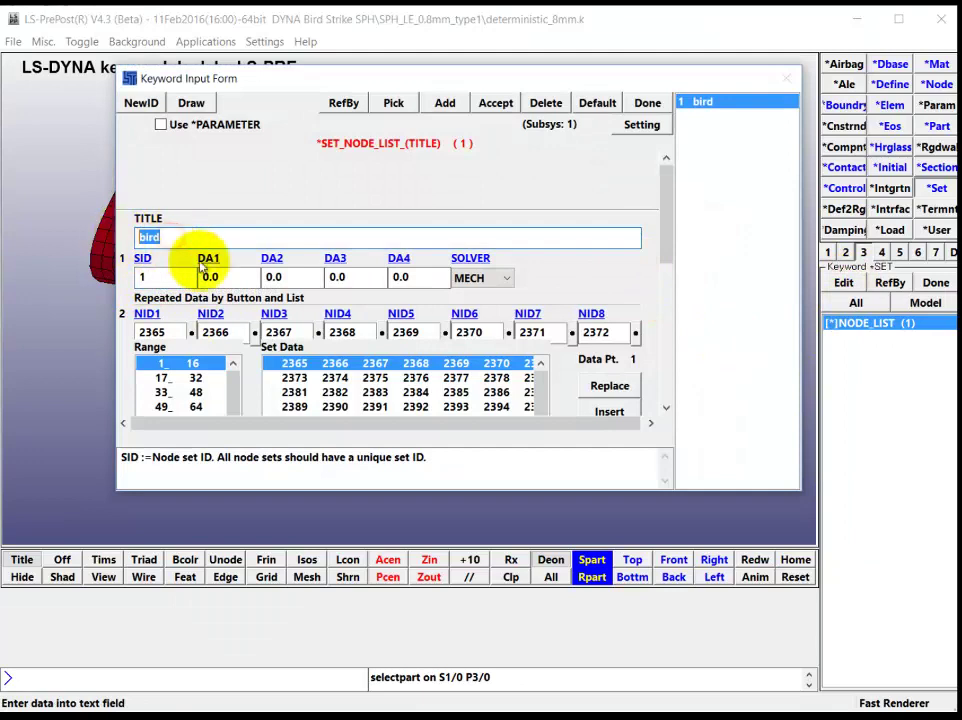
left_click(653, 104)
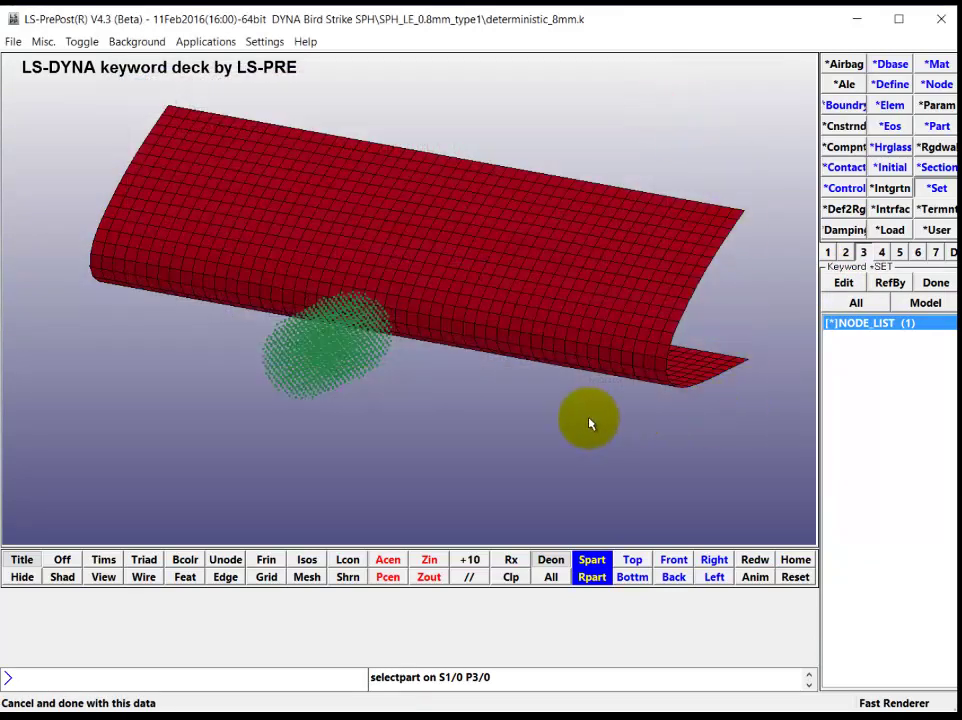
left_click(845, 283)
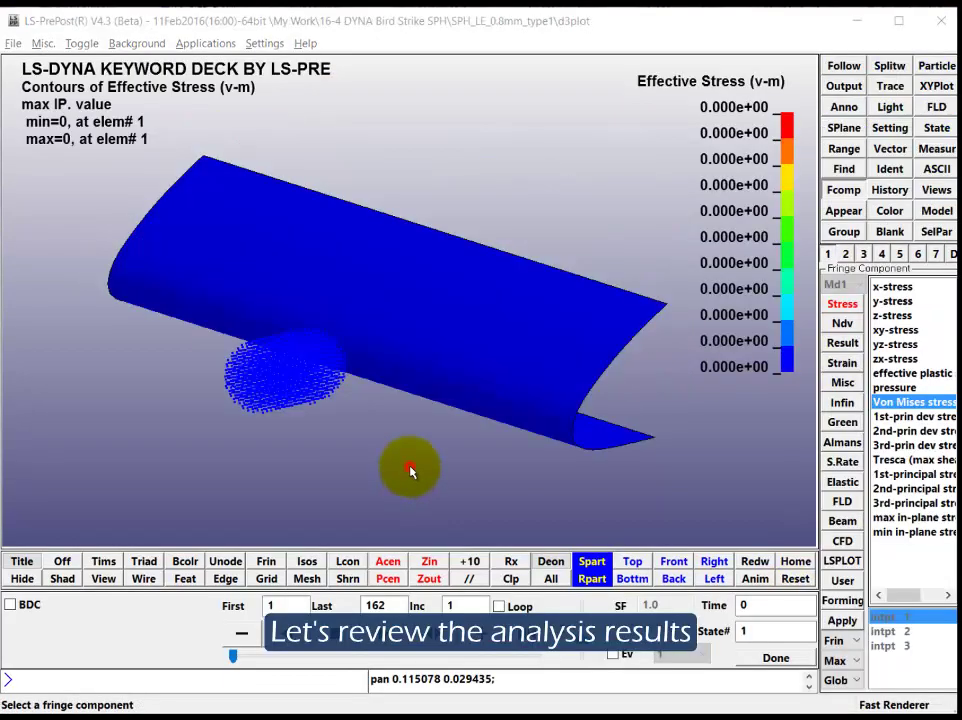
Step: Turn on mesh outlines for the d3plot results model and bring up the stress fringe components with Von Mises stress
left_click_drag(409, 466, 490, 408)
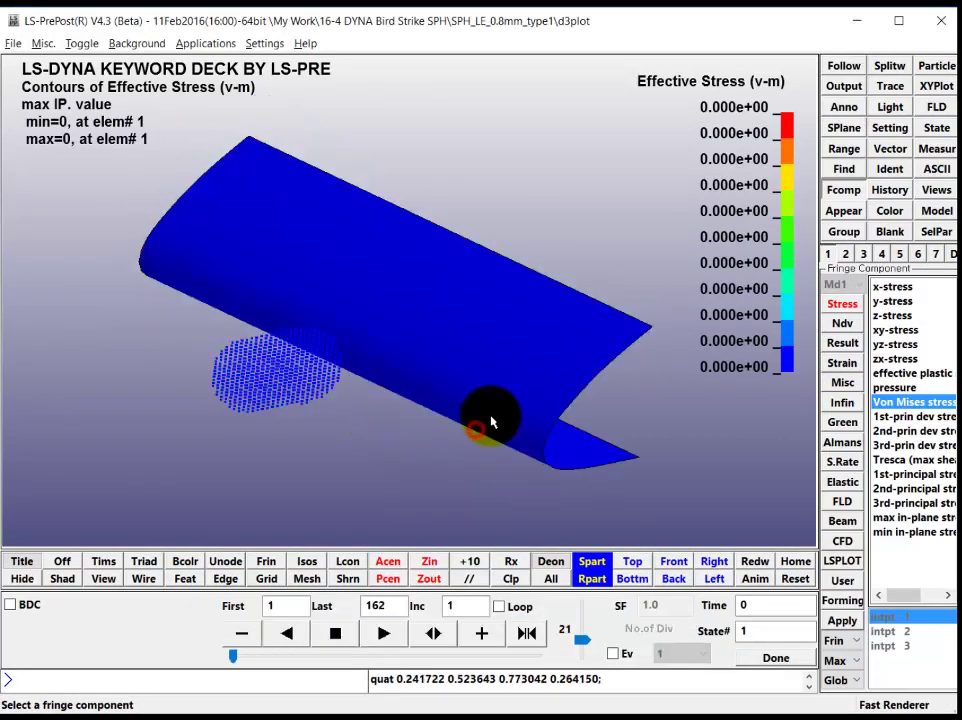
left_click(310, 579)
left_click_drag(408, 339, 640, 300)
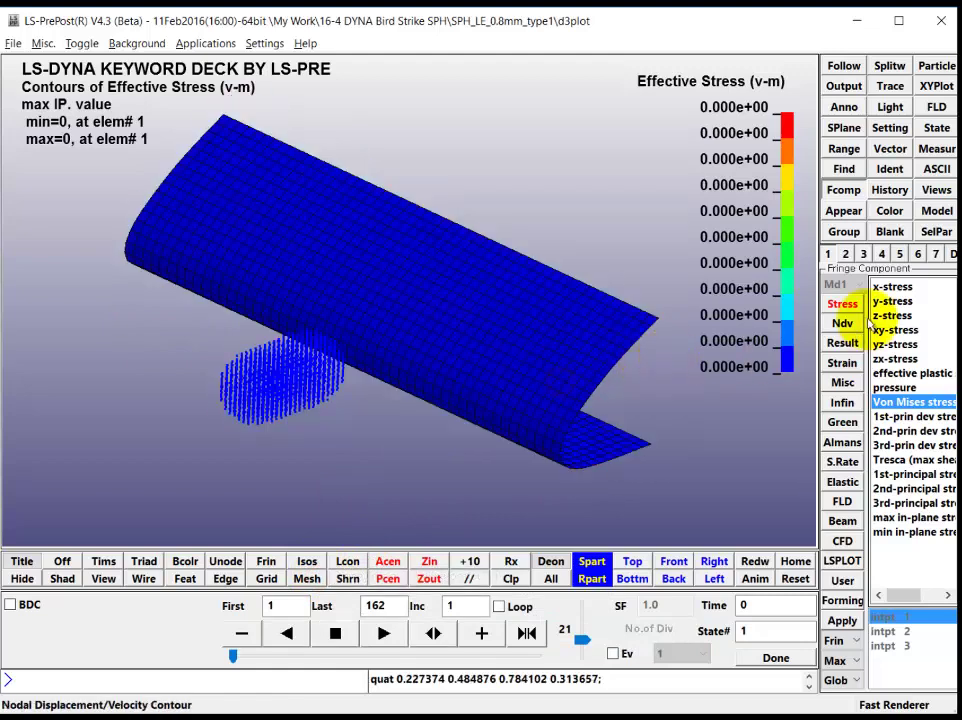
left_click(843, 148)
left_click(843, 189)
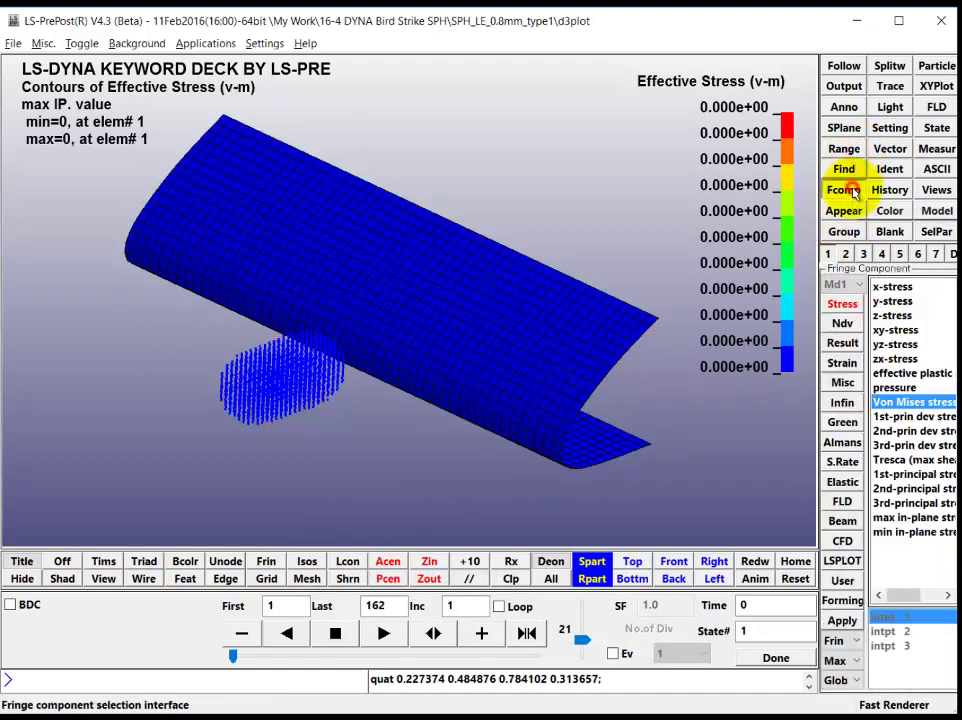
left_click(905, 388)
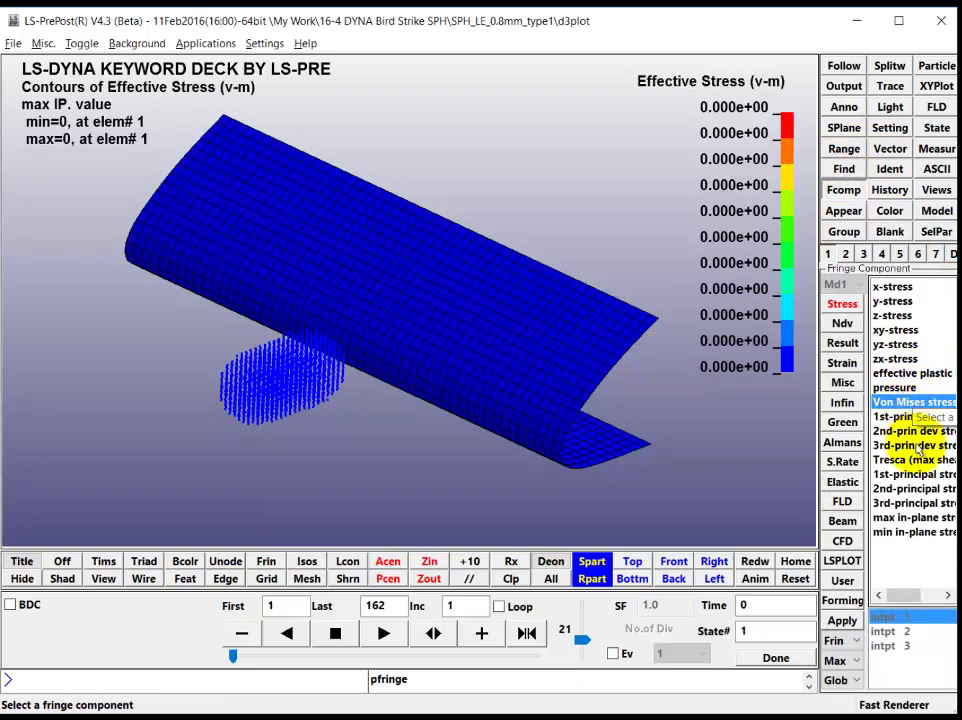
Step: Set the last animation state to 150 and play the Von Mises stress animation of the bird impact forward
double_click(376, 605)
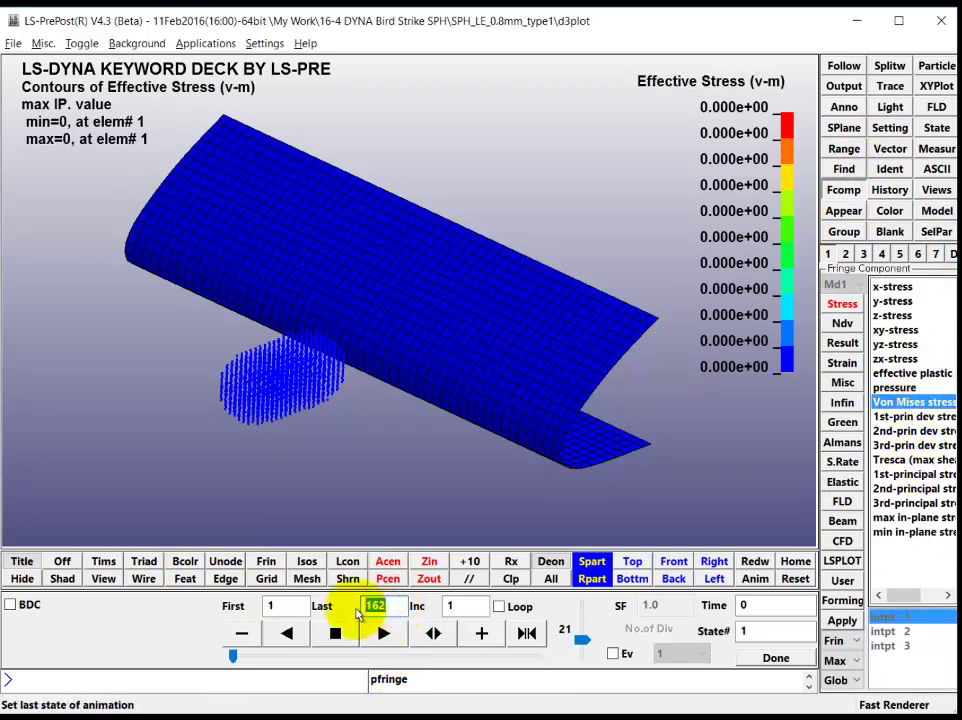
type("150")
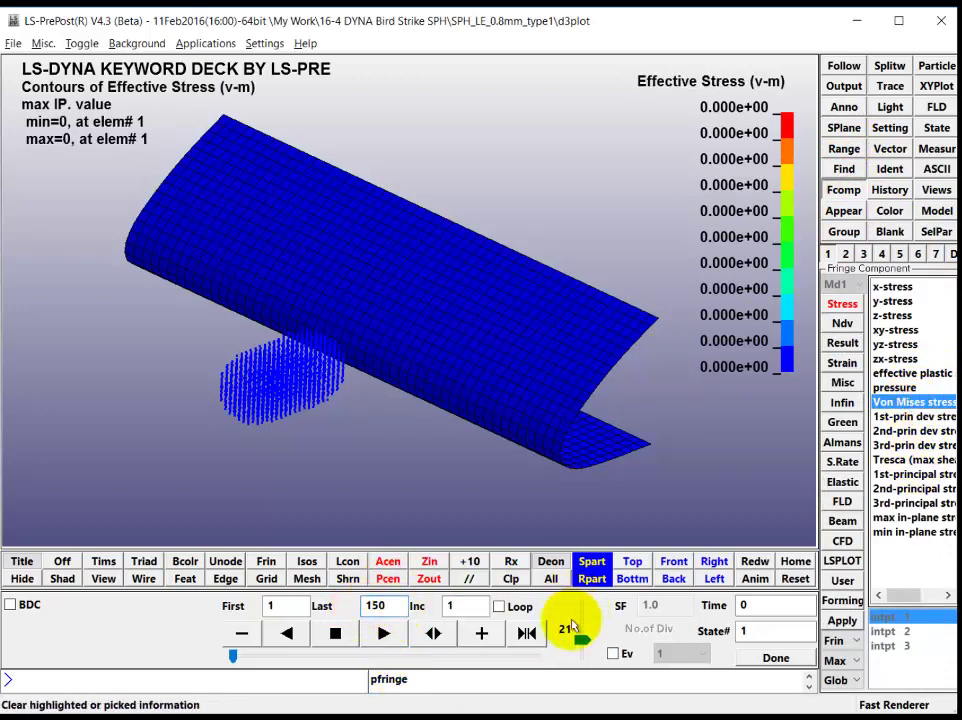
left_click(382, 634)
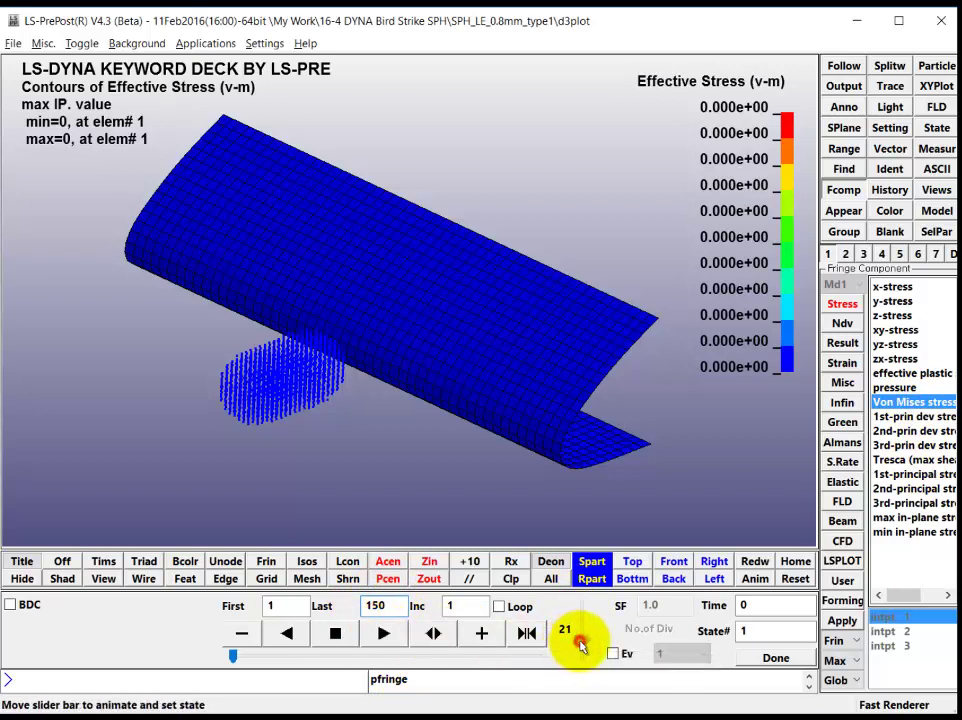
left_click(580, 645)
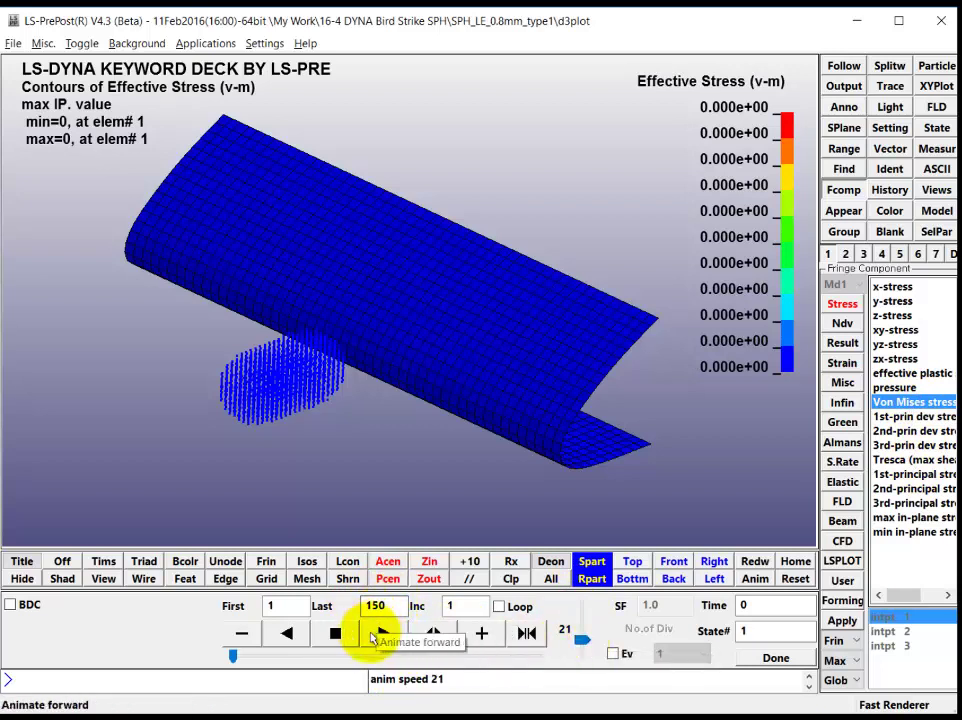
left_click(338, 563)
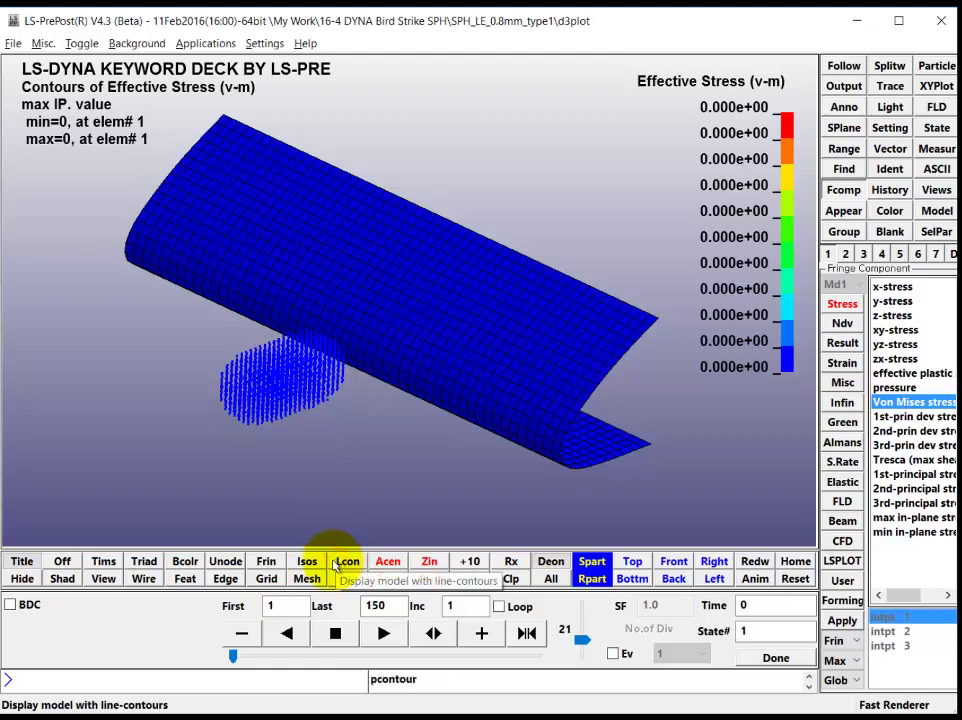
left_click(381, 634)
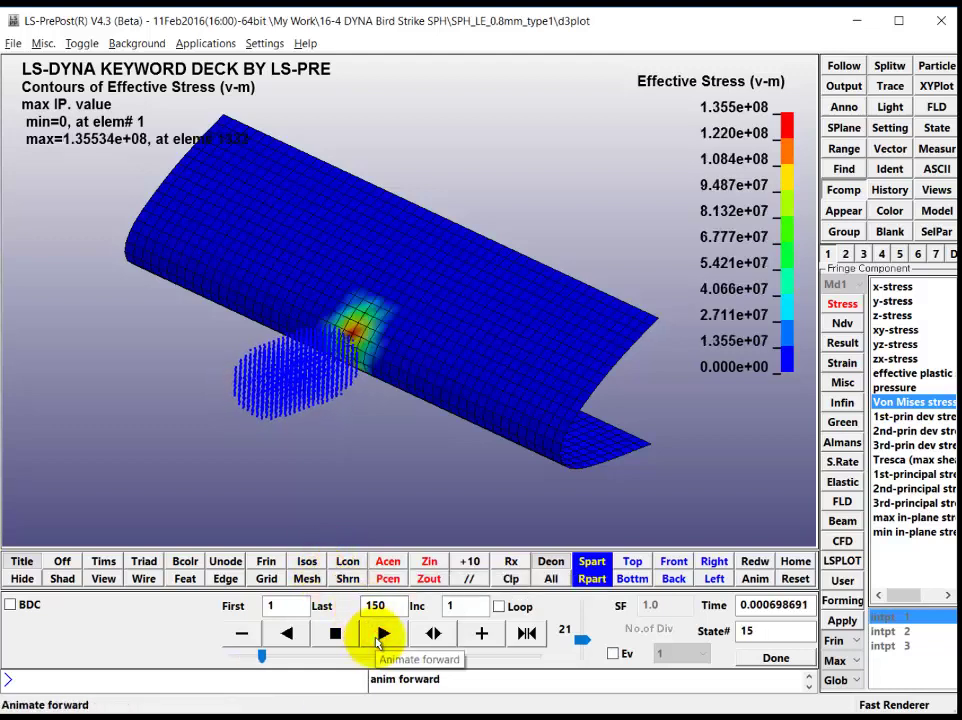
Step: Show line contours without mesh outlines on the stress plot, and inspect the impacted leading edge from below and above
left_click(312, 564)
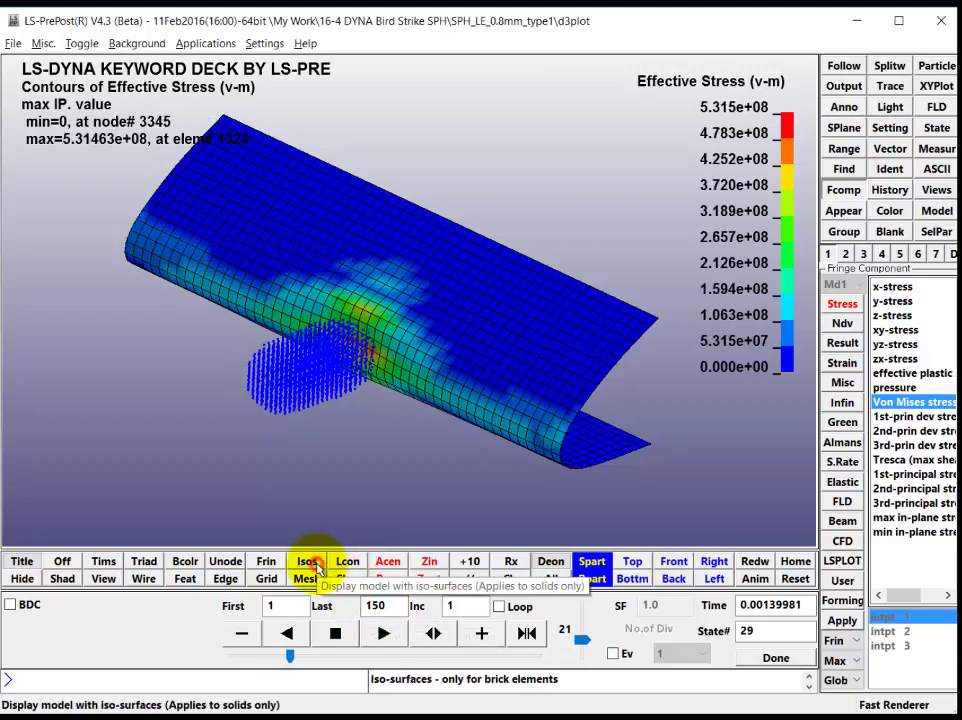
left_click(347, 566)
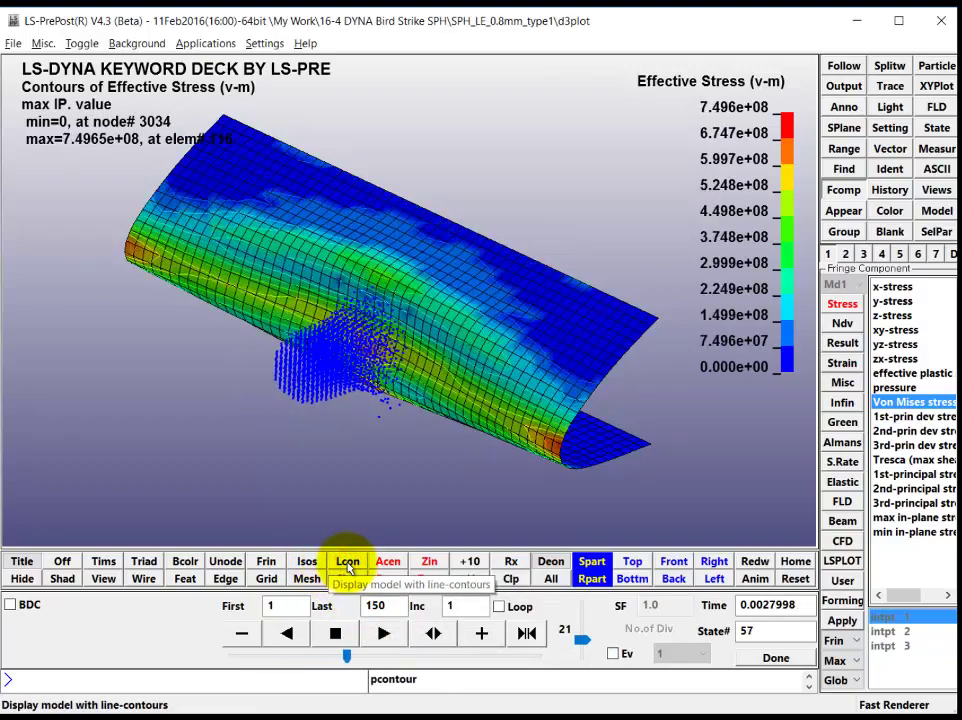
left_click(305, 579)
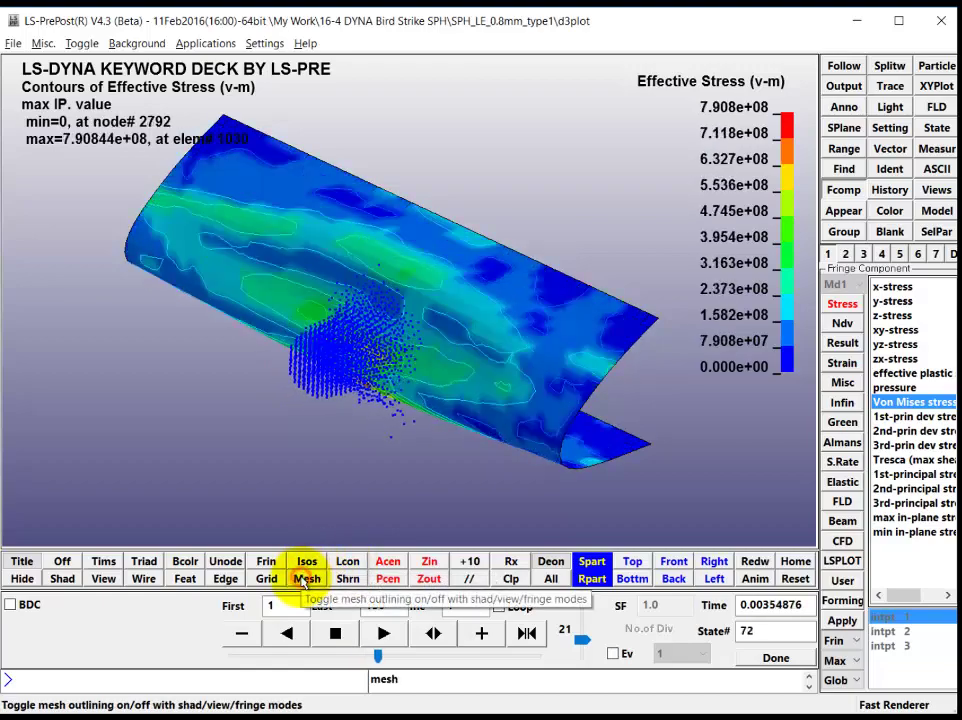
left_click_drag(399, 477, 380, 382)
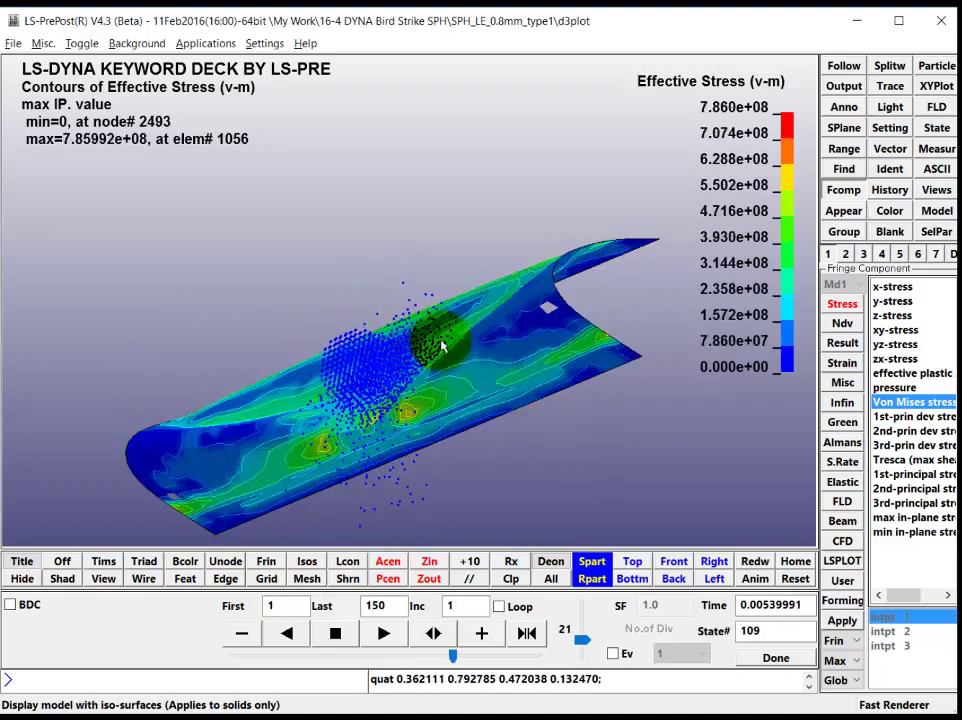
left_click_drag(441, 345, 456, 422)
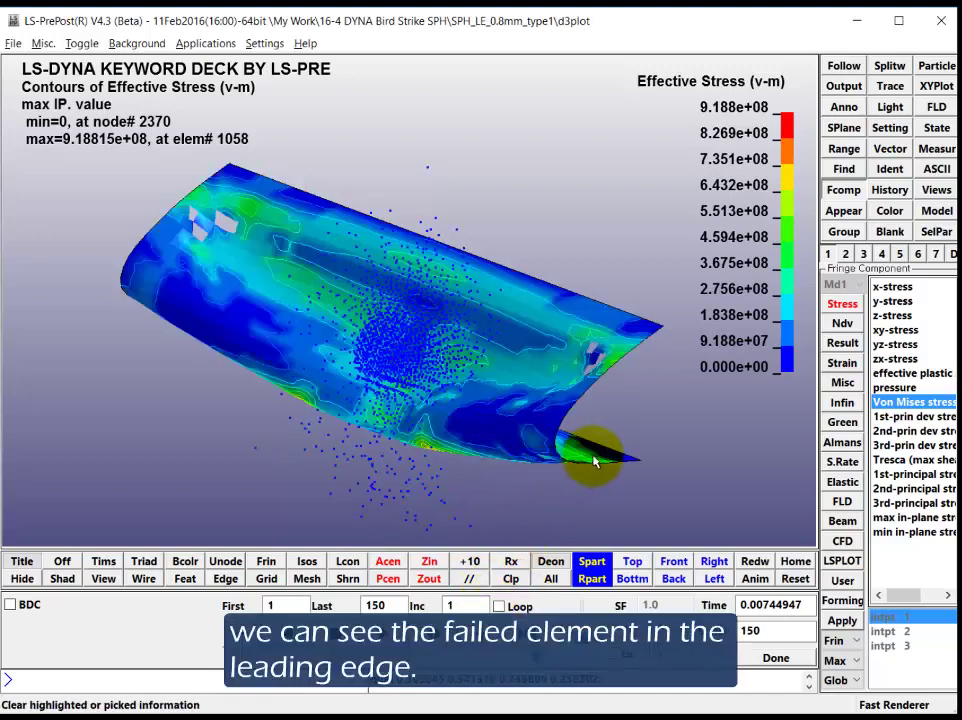
Step: Look through the fringe component categories and display resultant displacement contours on the SPH bird strike results
left_click(848, 326)
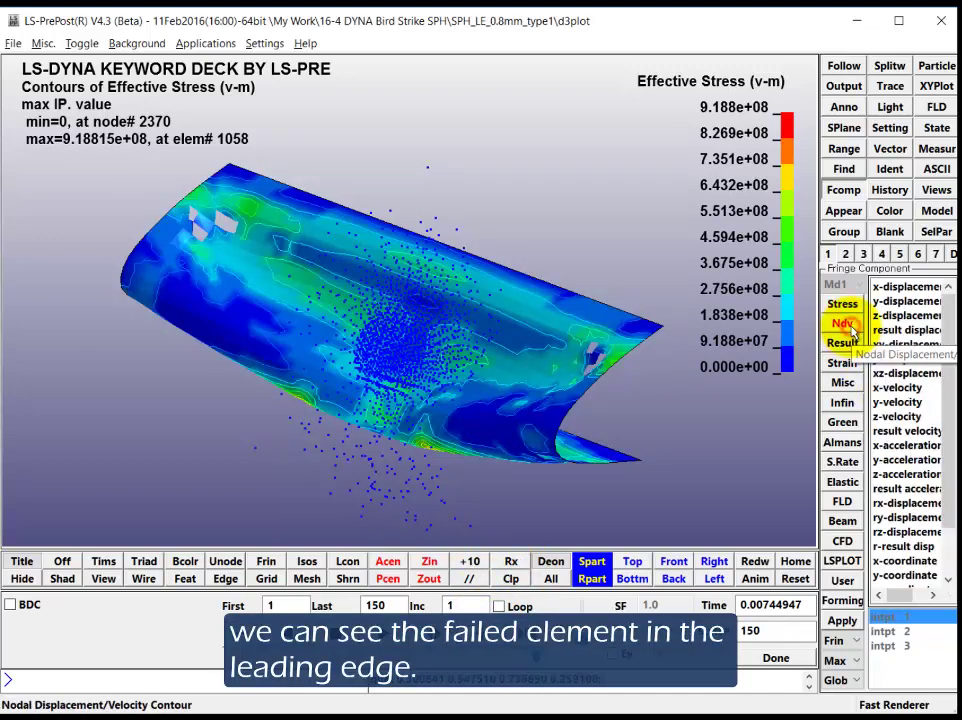
left_click(845, 342)
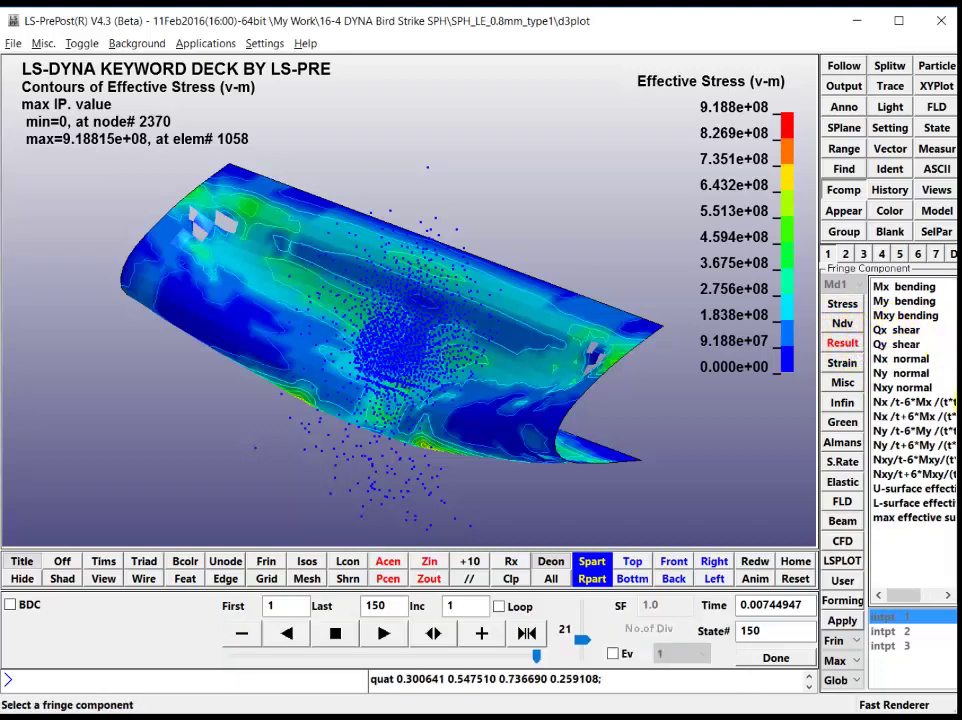
left_click(849, 364)
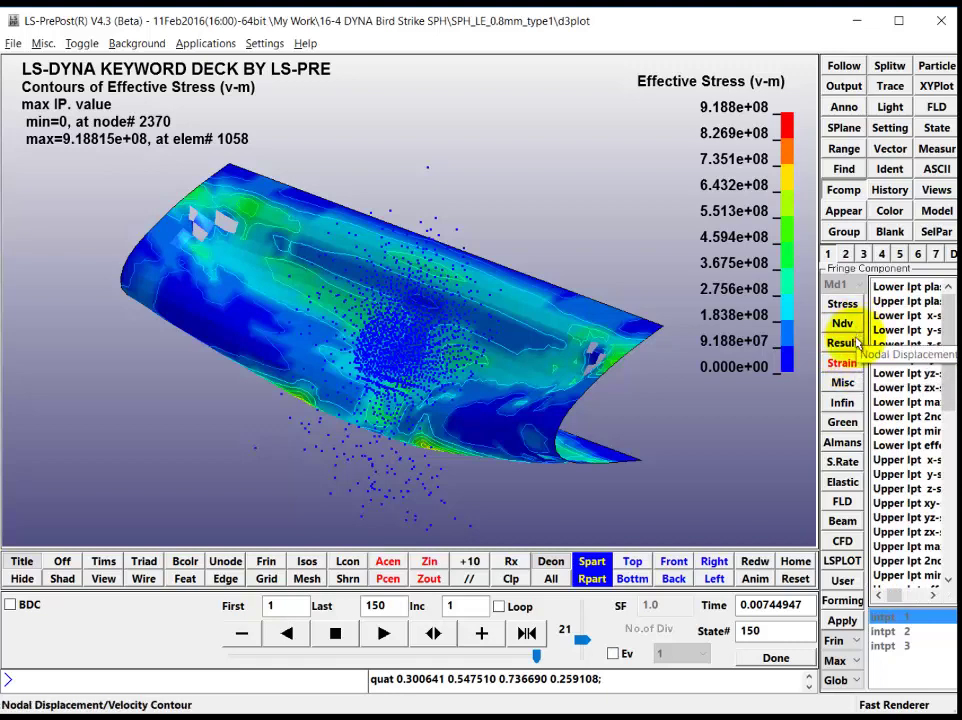
left_click(846, 326)
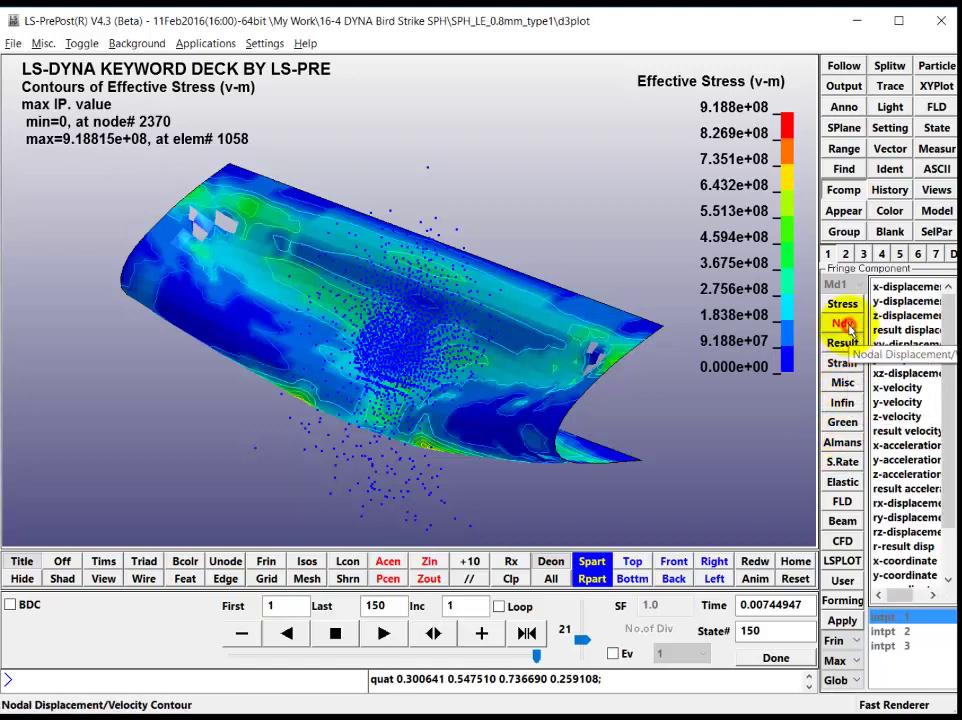
left_click(910, 332)
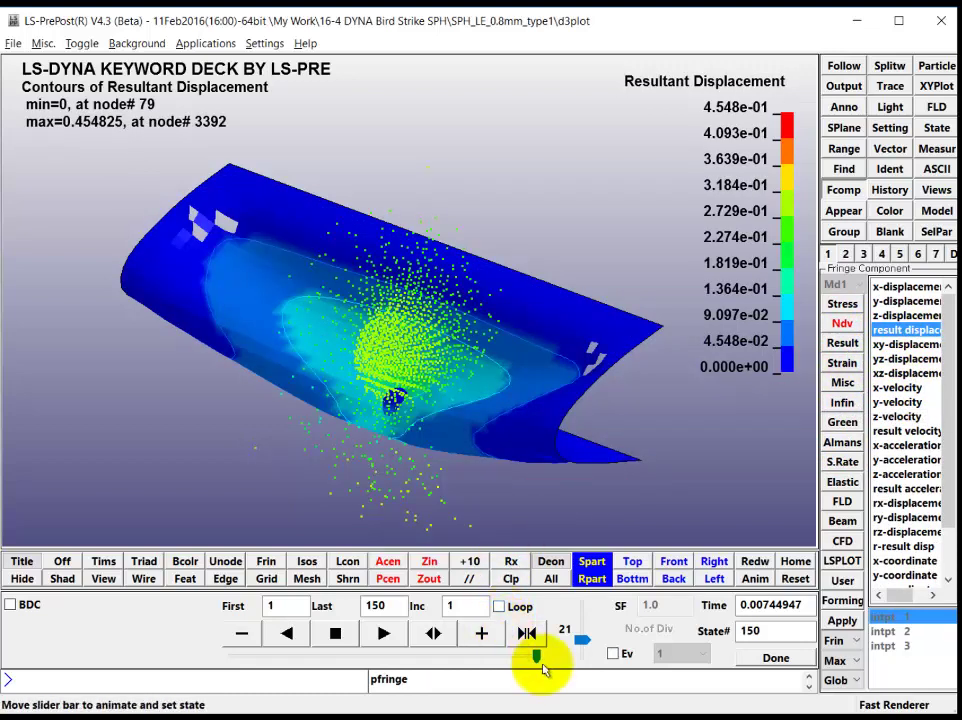
Step: Rewind the displacement animation to state 1, play it forward to track the SPH particles, and inspect the damaged leading edge
left_click_drag(529, 660, 232, 656)
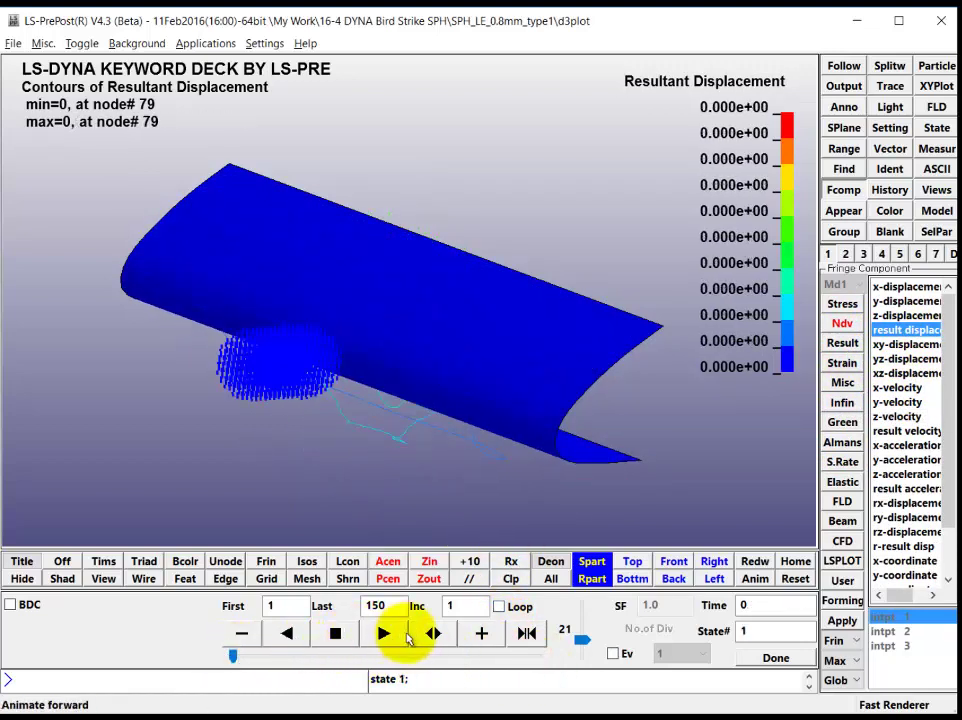
left_click(383, 636)
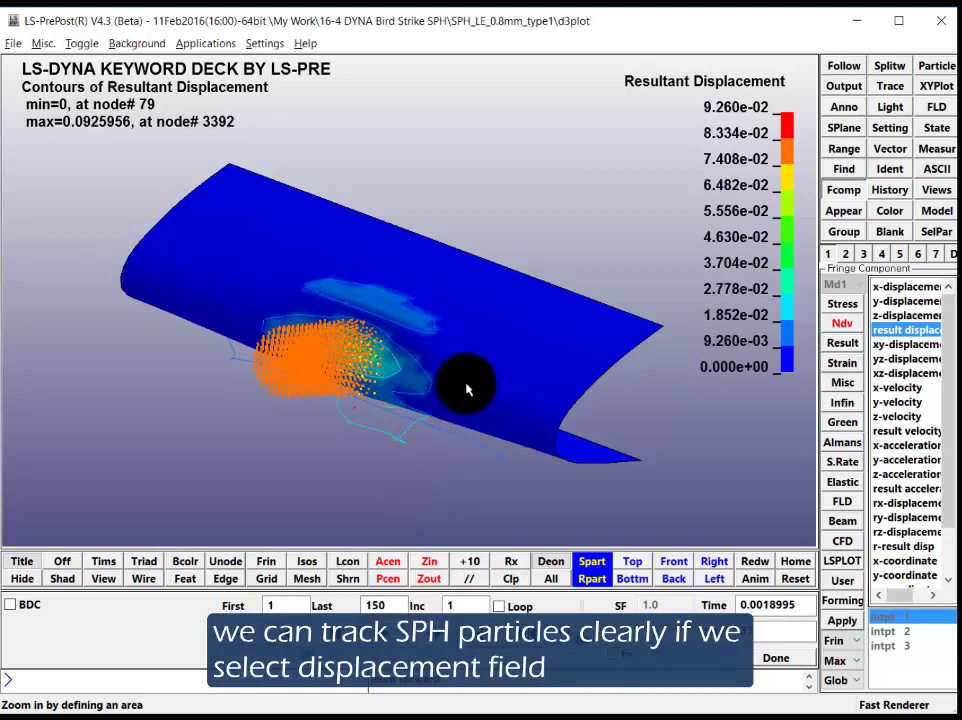
left_click_drag(423, 313, 428, 354, "shift")
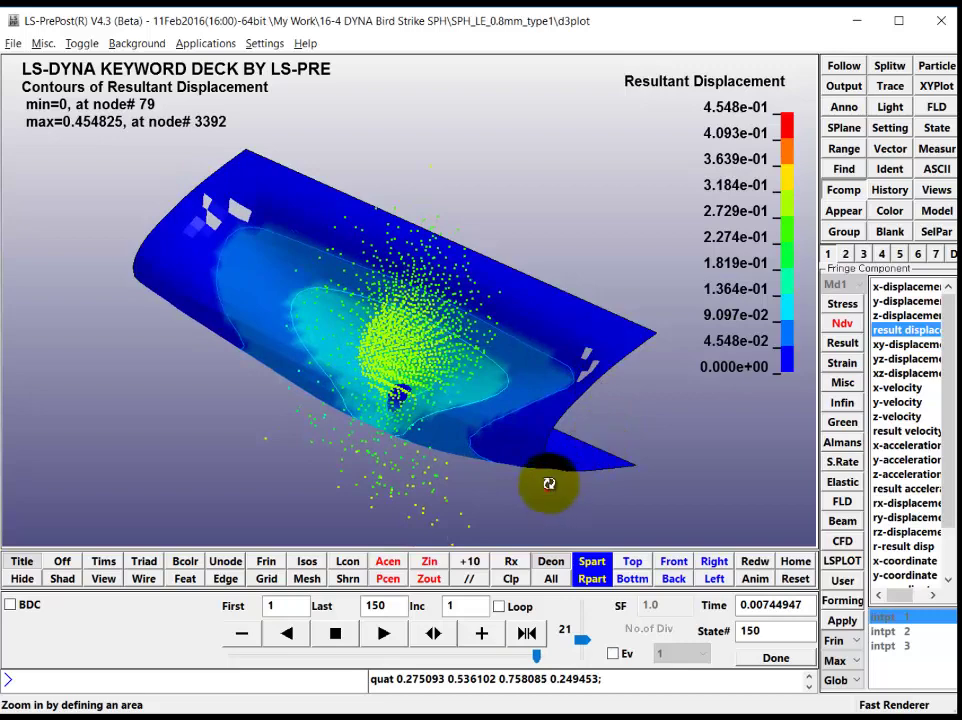
mouse_move(548, 483)
left_mouse_down()
mouse_move(575, 477)
mouse_move(481, 393)
mouse_move(456, 440)
mouse_move(380, 316)
mouse_move(417, 361)
mouse_move(370, 337)
mouse_move(498, 365)
mouse_move(322, 346)
mouse_move(576, 403)
mouse_move(468, 438)
mouse_move(477, 432)
mouse_move(462, 420)
mouse_move(453, 342)
mouse_move(530, 386)
mouse_move(521, 408)
left_mouse_up()
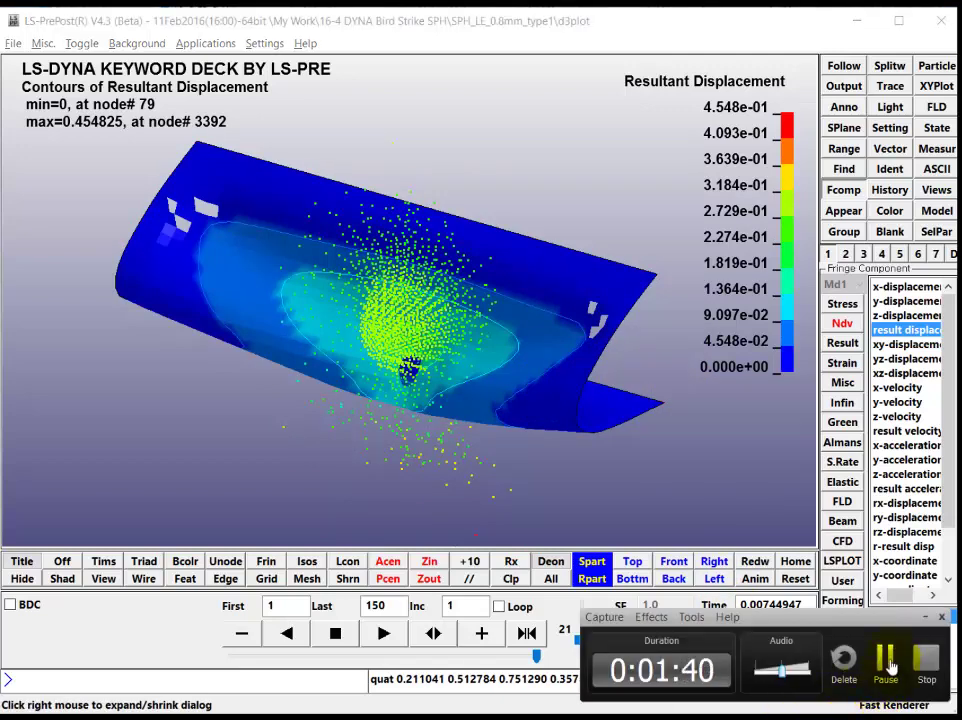
left_click(928, 667)
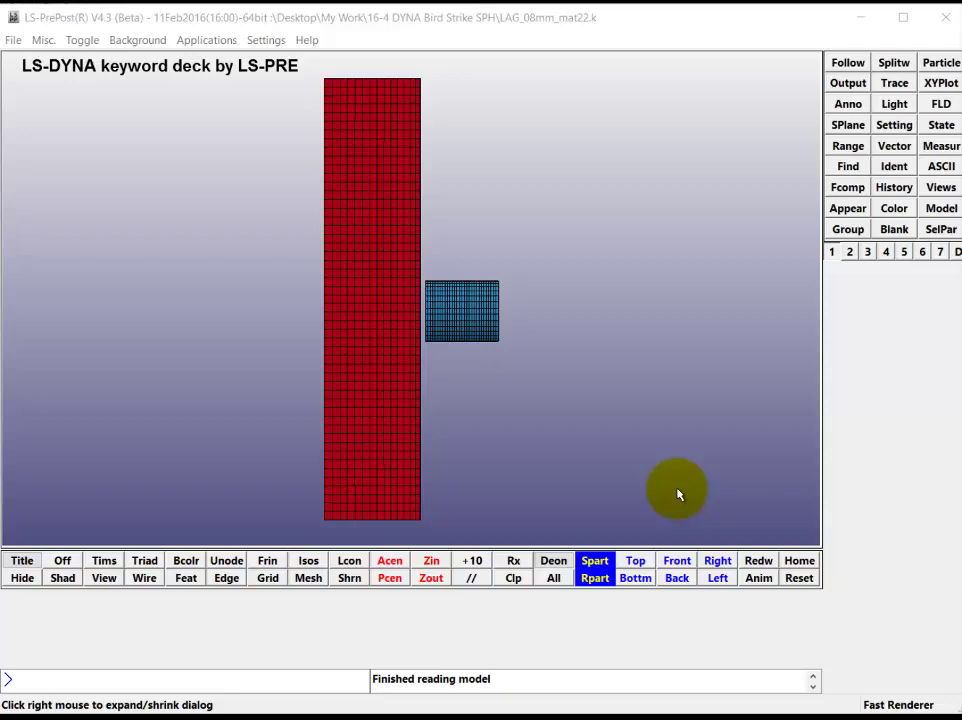
Step: Inspect the Lagrangian bird model LAG_08mm_mat22.k in 3D, and review its composite damage material card and close it
left_click_drag(678, 494, 772, 284, "shift")
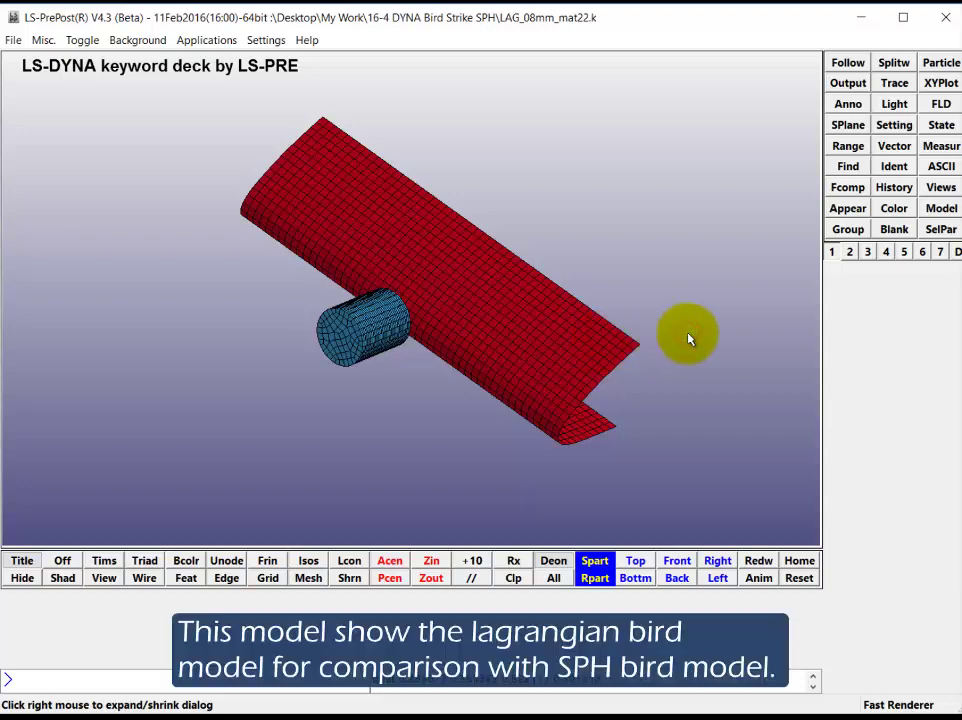
scroll(678, 337, "up", 2)
scroll(623, 326, "down", 3)
left_click_drag(623, 326, 604, 223, "shift")
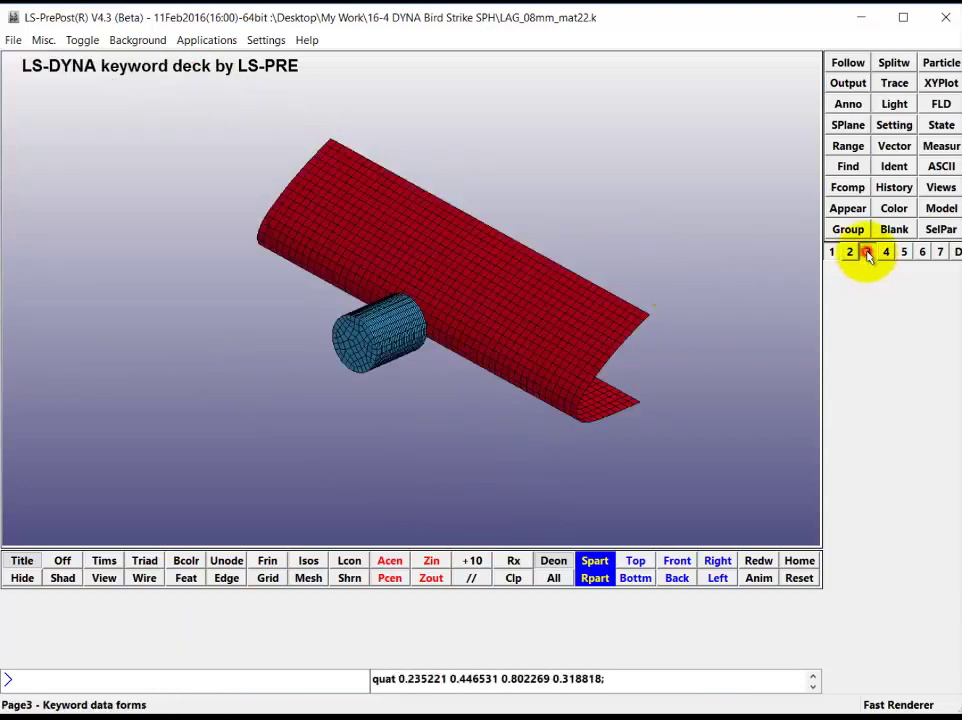
left_click(866, 252)
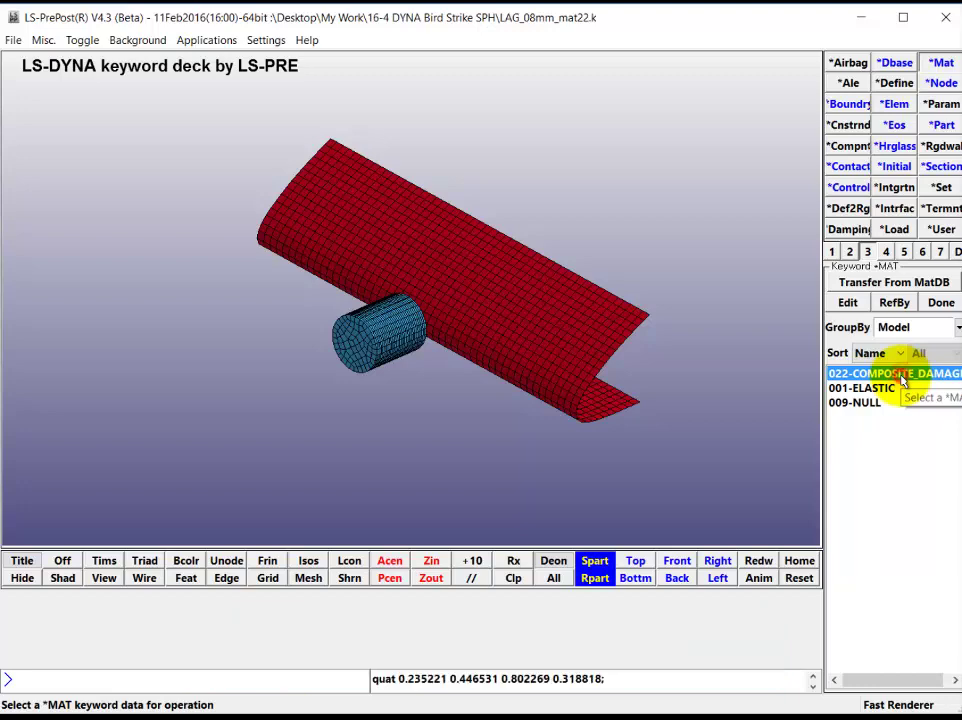
left_click(847, 302)
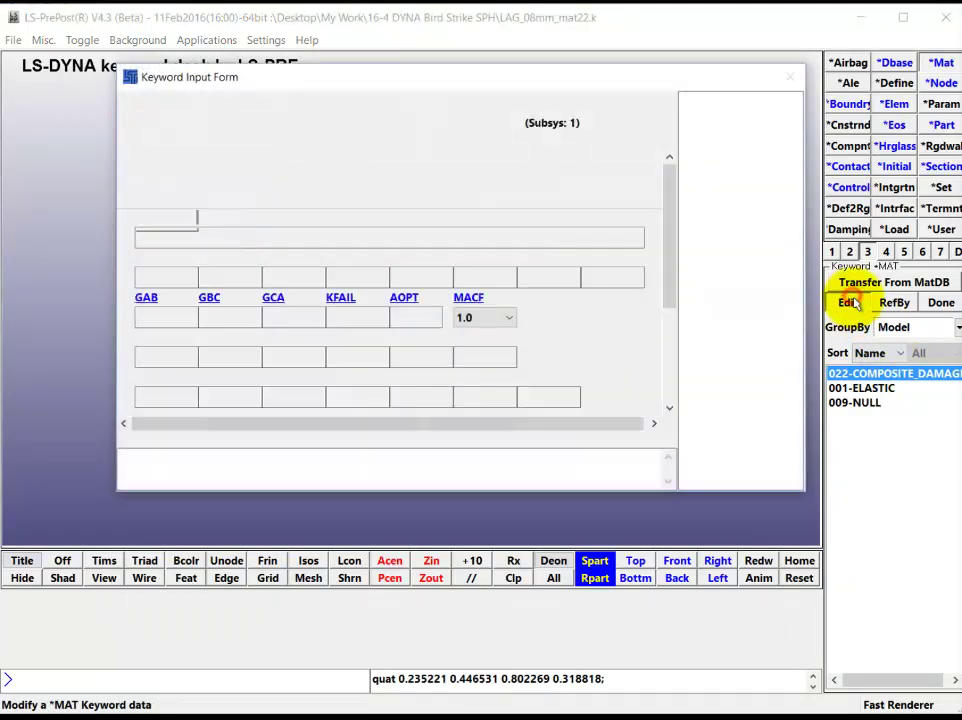
left_click_drag(671, 271, 658, 326)
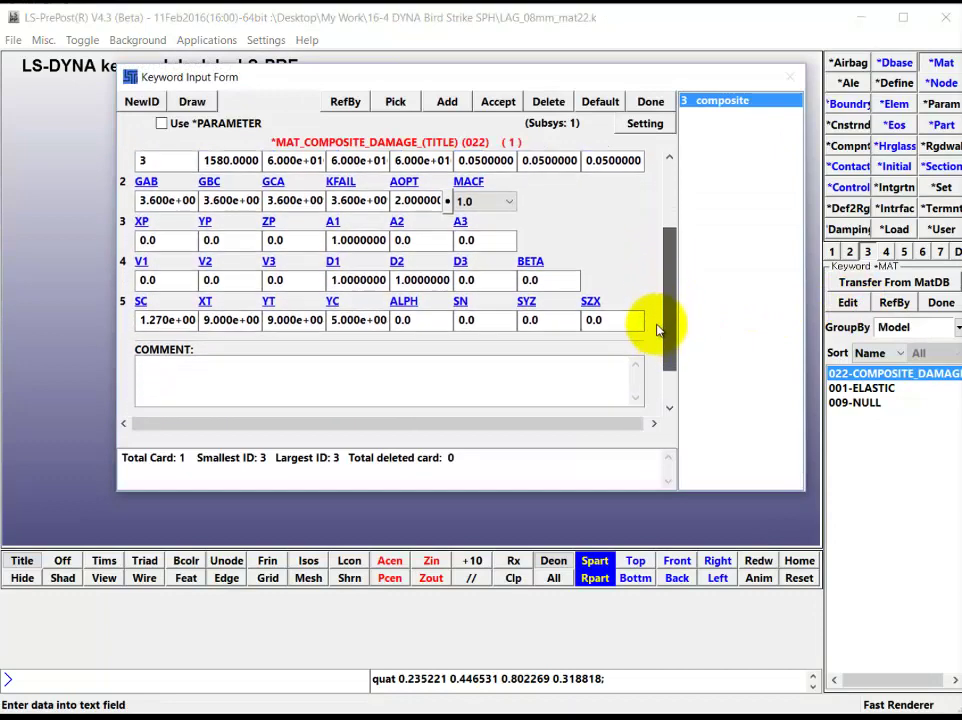
scroll(655, 310, "up", 3)
left_click(650, 101)
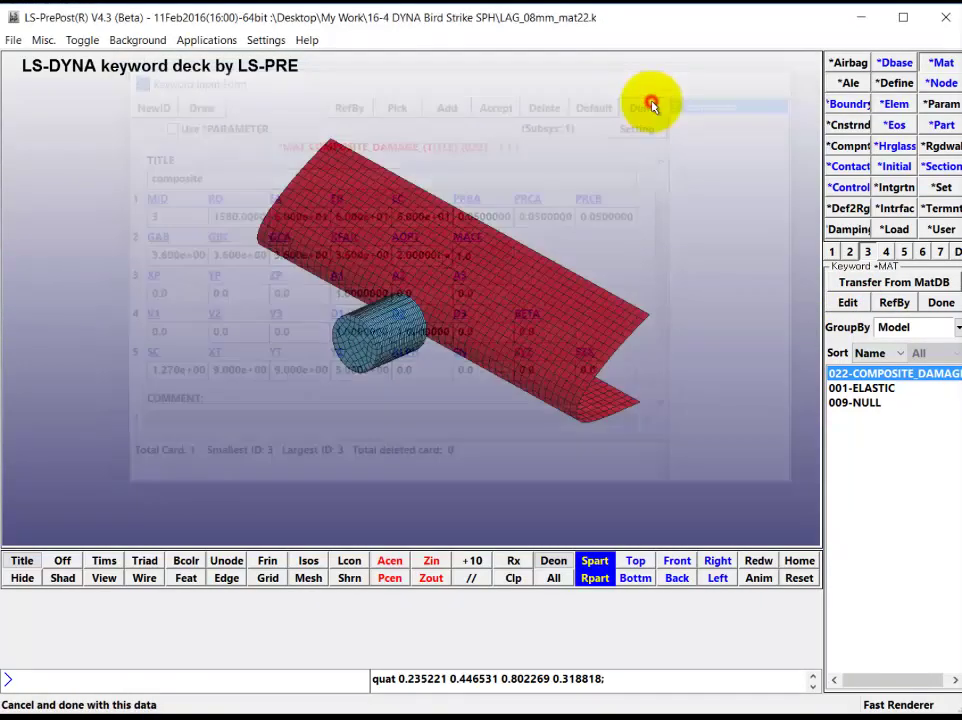
Step: Review the elastic plate material card and the null bird material card, closing each one
left_click(858, 389)
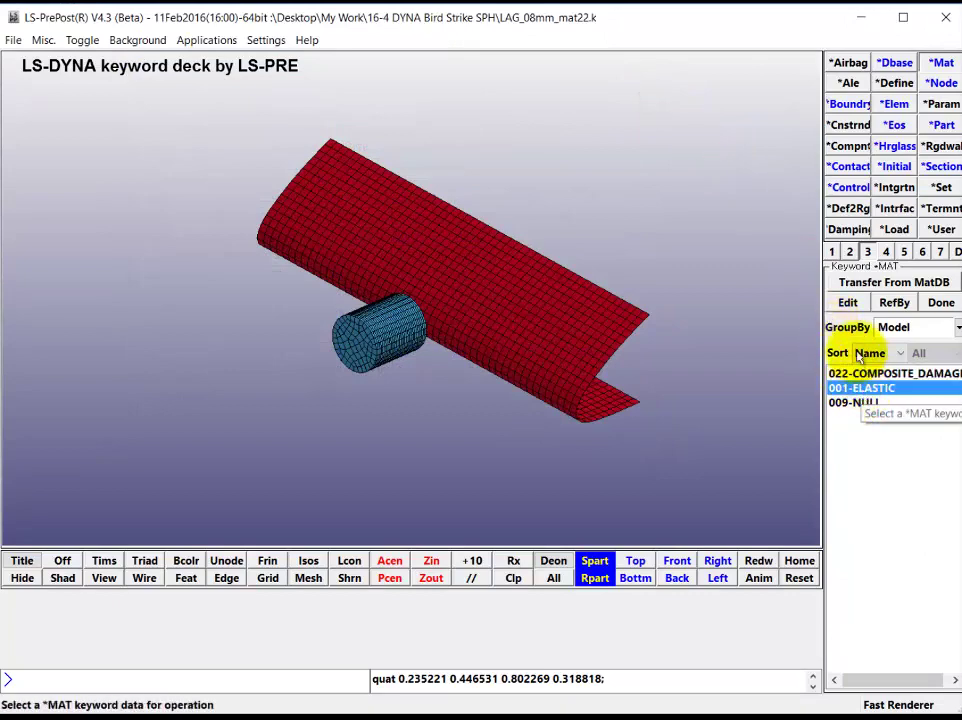
left_click(848, 302)
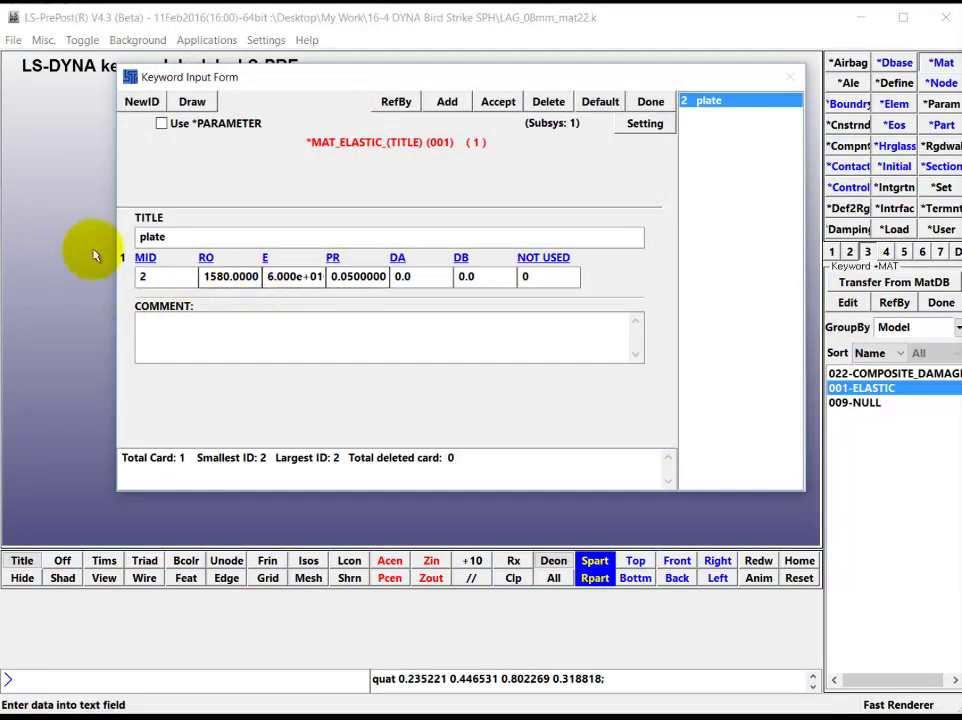
left_click(651, 104)
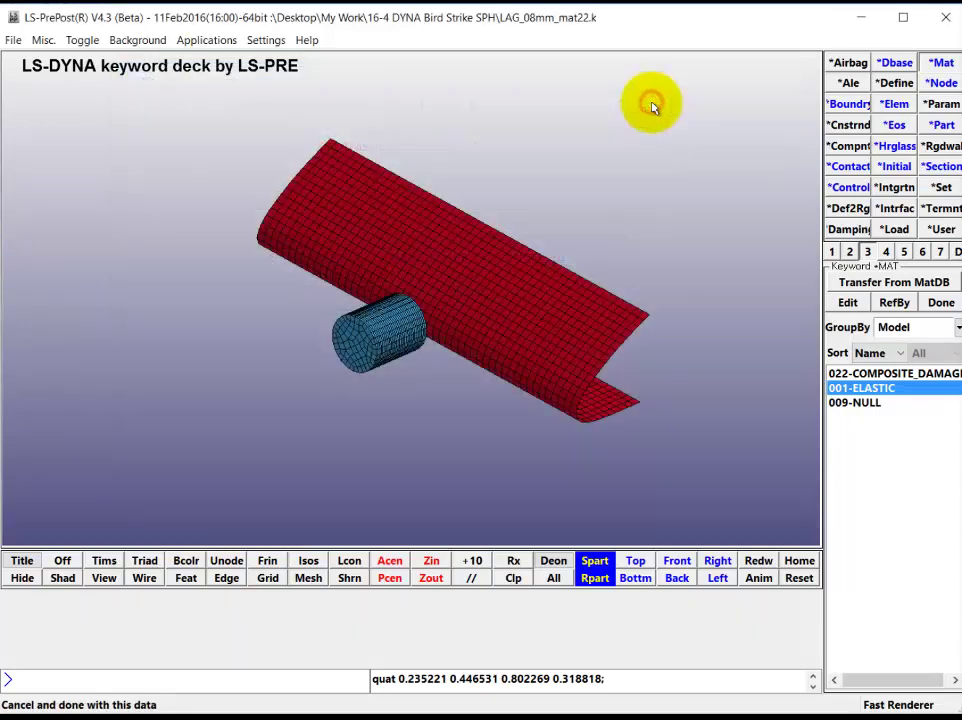
left_click(848, 402)
left_click(848, 302)
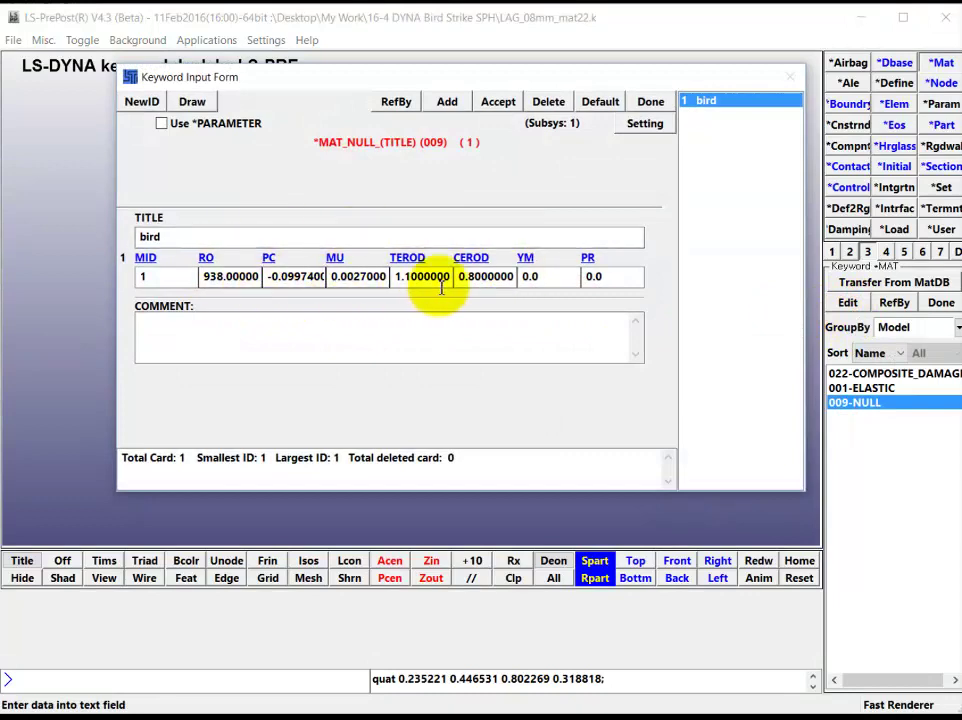
left_click(651, 101)
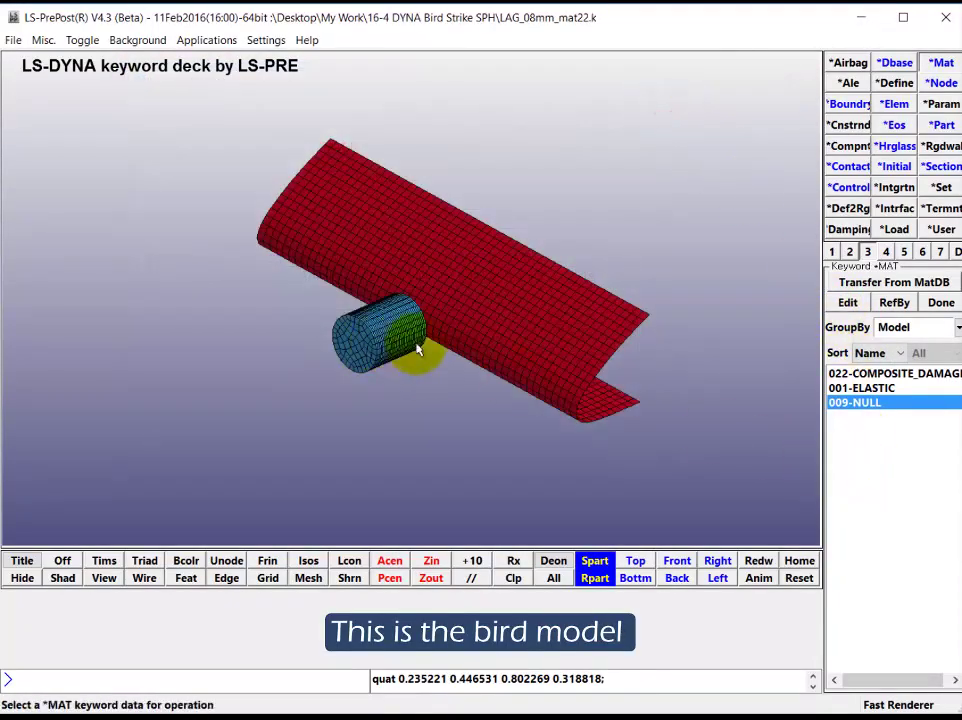
Step: Inspect the bird mesh, and review the element and part IDs on the ELEMENT_SOLID and ELEMENT_SHELL cards, closing each one
scroll(430, 333, "up", 2)
scroll(430, 333, "down", 1)
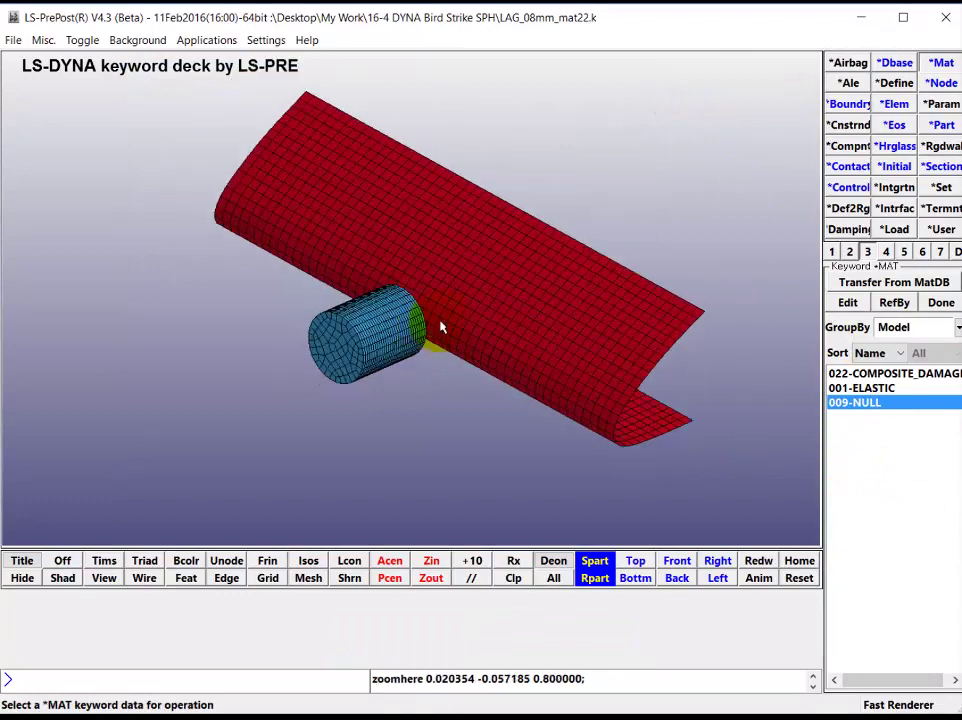
left_click_drag(460, 297, 462, 296)
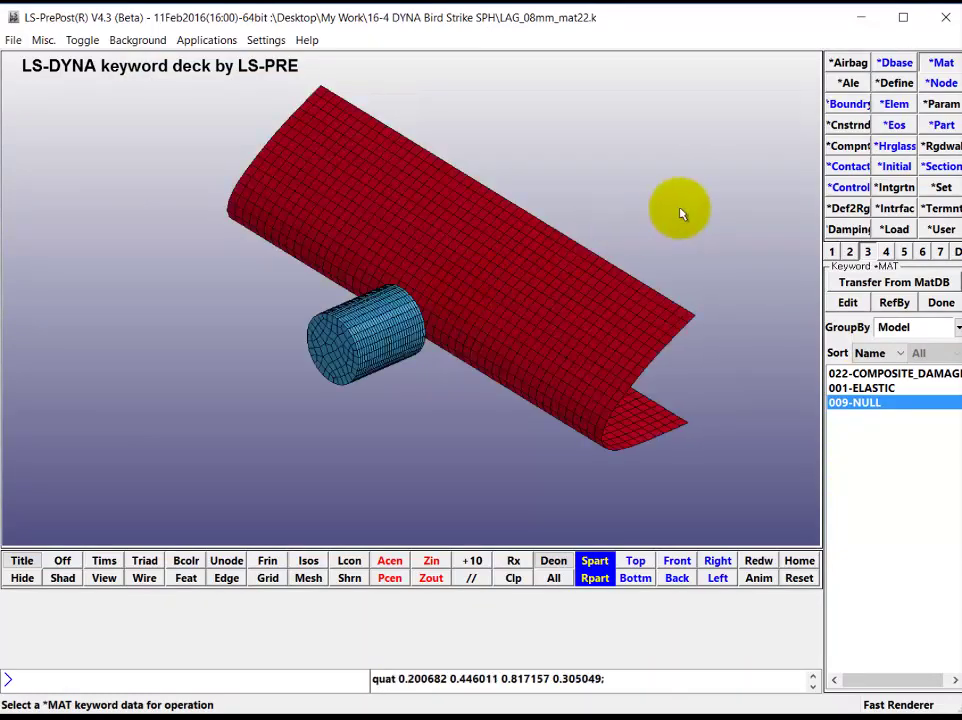
left_click(940, 168)
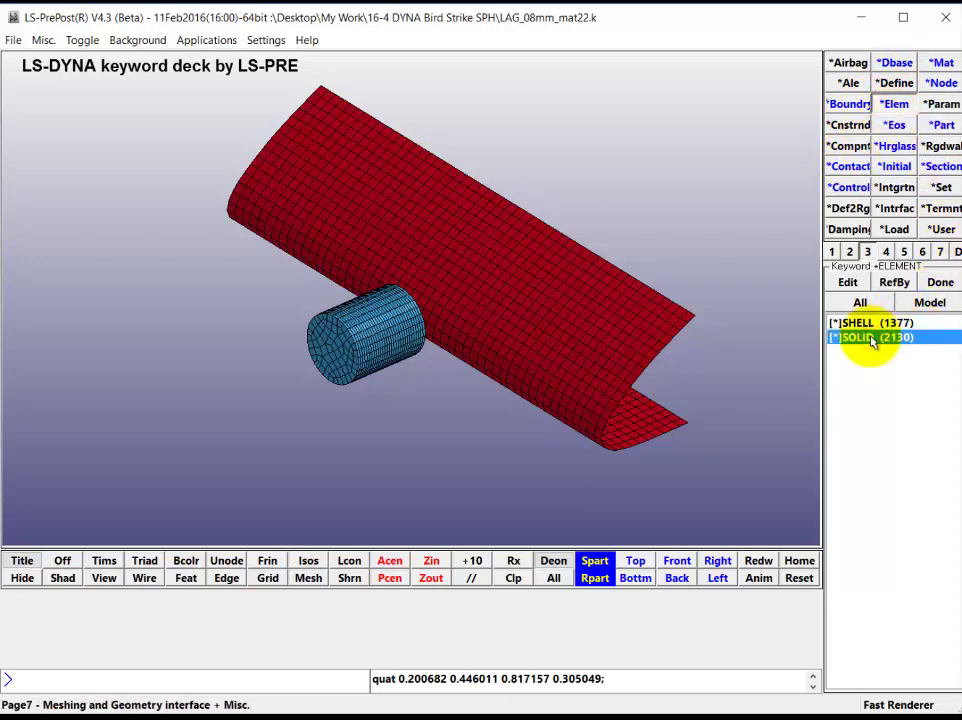
left_click(850, 281)
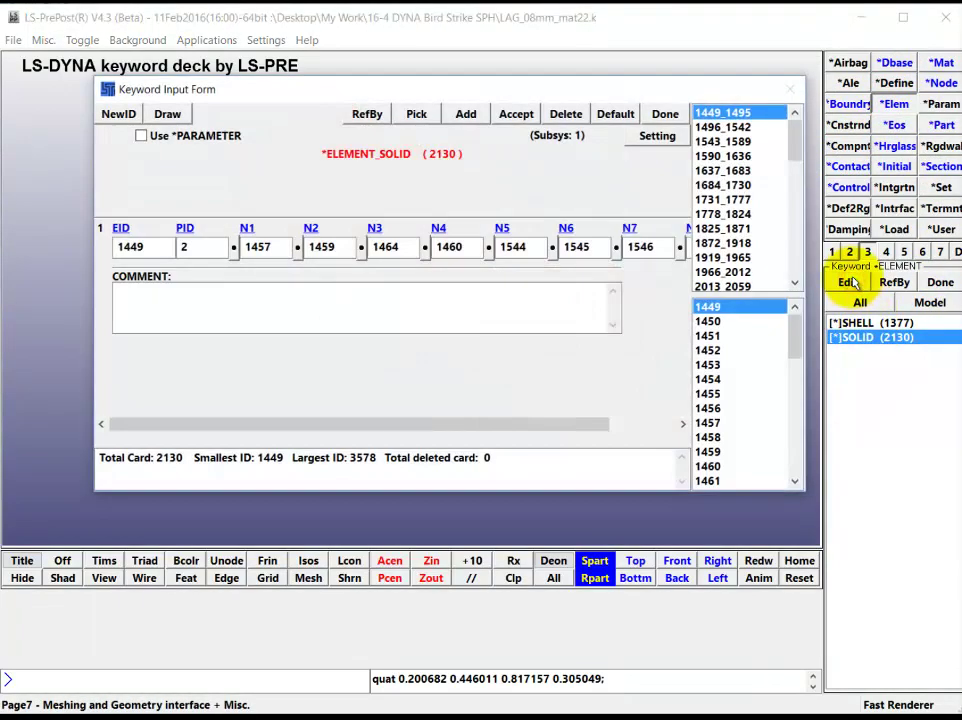
left_click(666, 114)
left_click(853, 323)
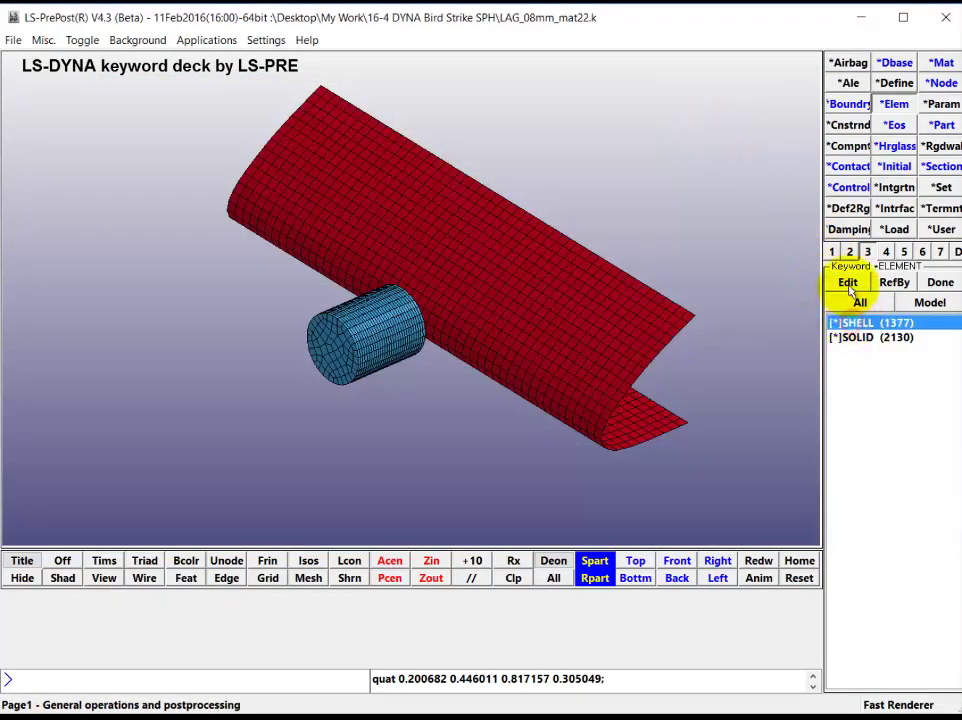
left_click(849, 284)
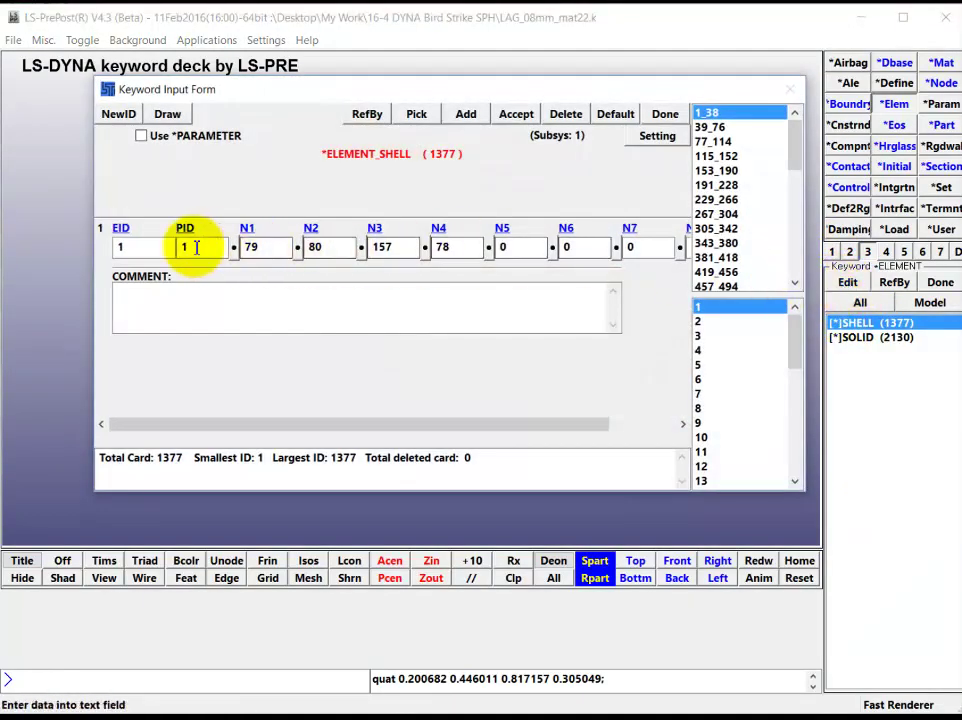
left_click(666, 116)
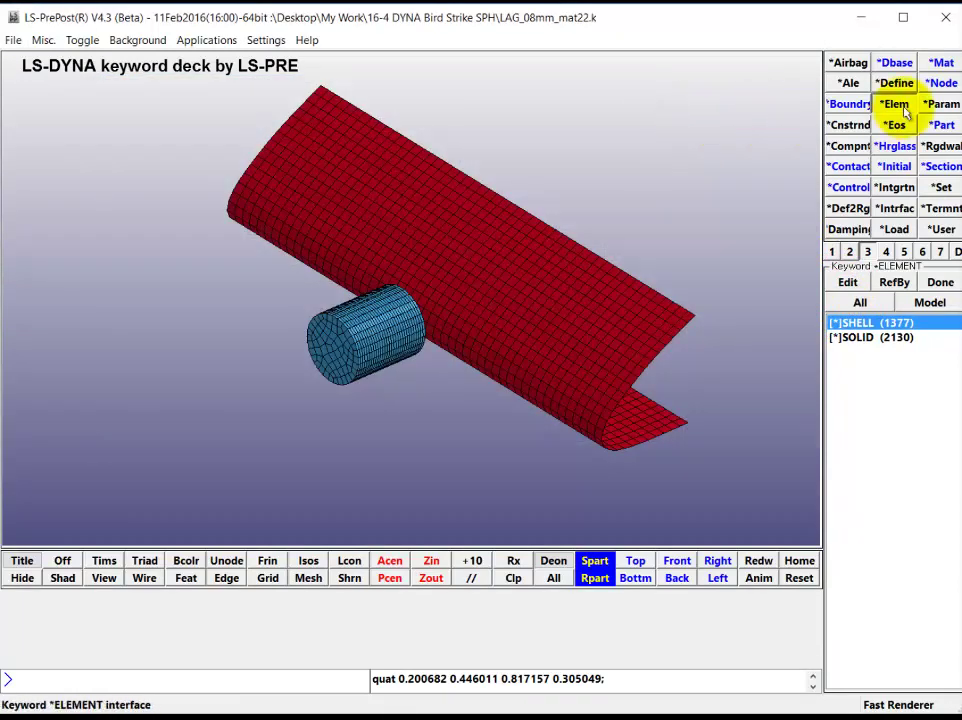
Step: Bring up the LINEAR_POLYNOMIAL equation of state entry, and inspect the Lagrangian bird and leading edge mesh up close
left_click(895, 124)
left_click(872, 322)
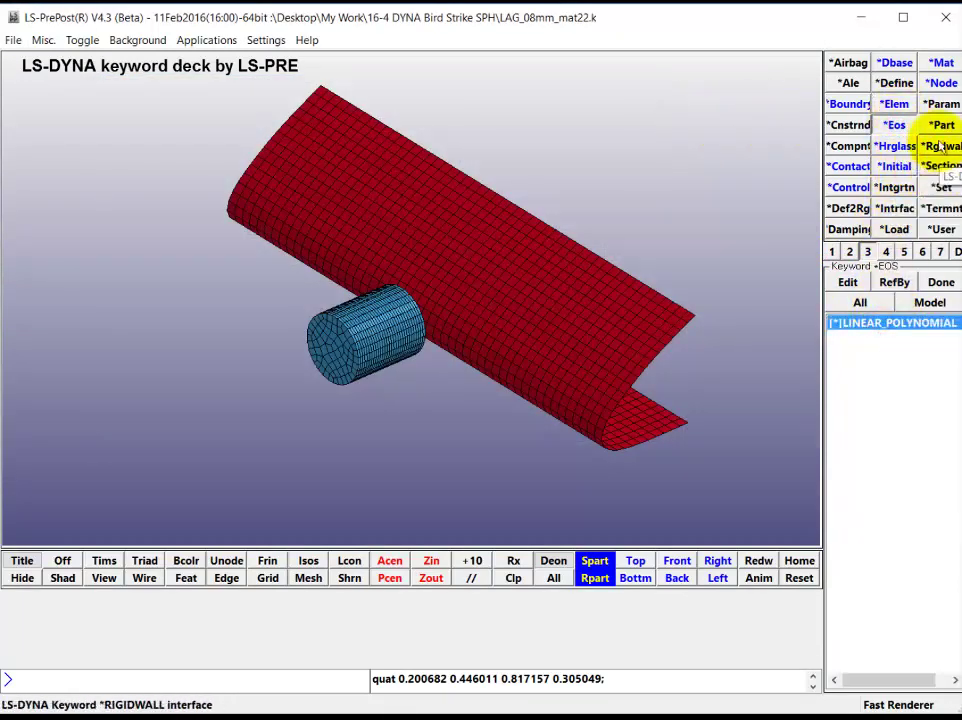
left_click(886, 413)
scroll(652, 389, "up", 5)
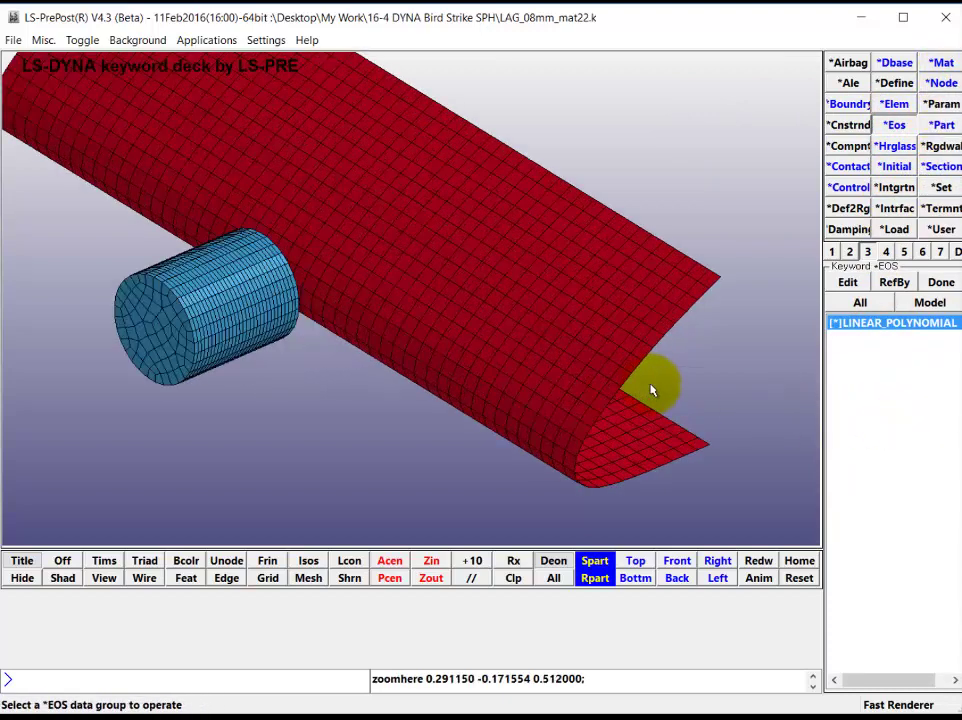
scroll(655, 387, "down", 5)
left_click_drag(713, 385, 608, 311)
scroll(608, 311, "up", 2)
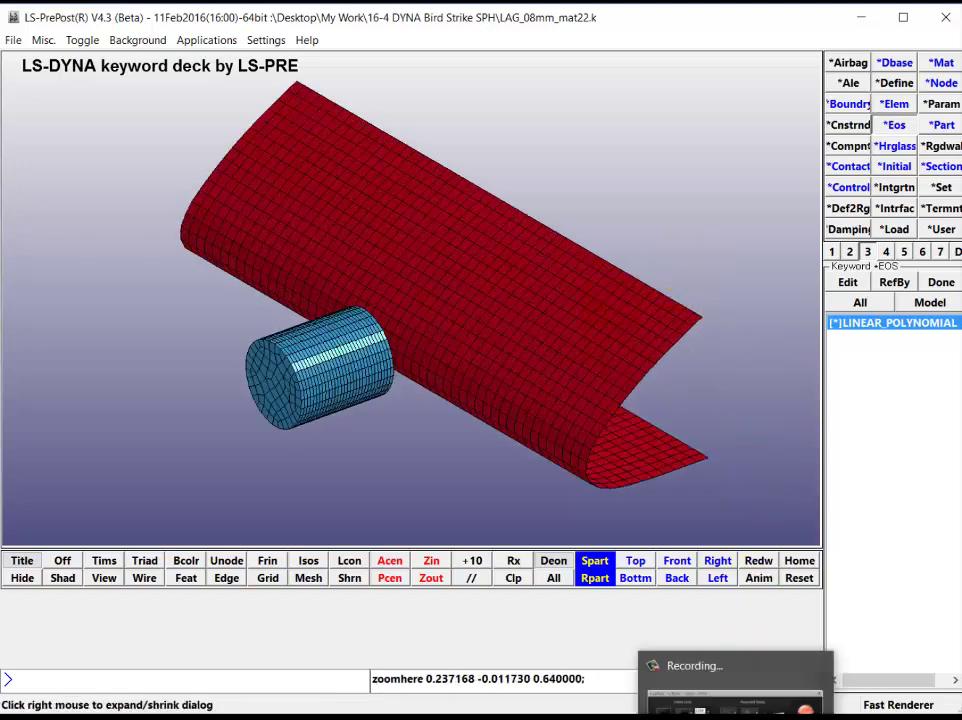
left_click(735, 700)
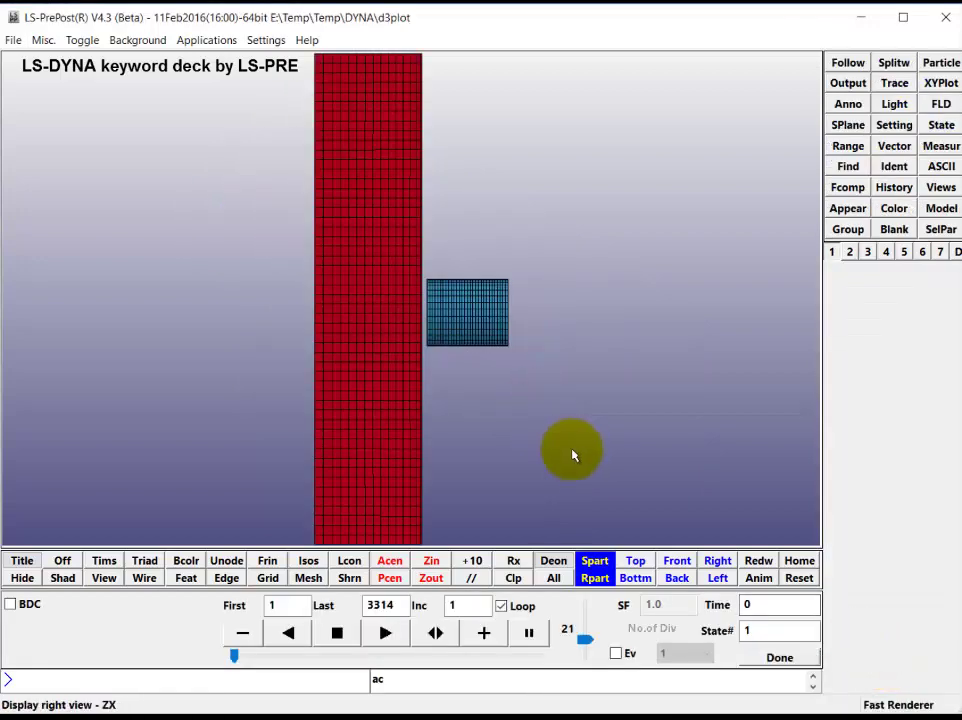
Step: Orient the Lagrangian d3plot model in 3D and display its Von Mises stress contours
mouse_move(569, 451)
left_mouse_down()
mouse_move(309, 358)
mouse_move(432, 447)
mouse_move(563, 400)
mouse_move(221, 395)
mouse_move(440, 328)
mouse_move(404, 335)
mouse_move(466, 264)
mouse_move(584, 236)
mouse_move(560, 212)
left_mouse_up()
left_click(849, 189)
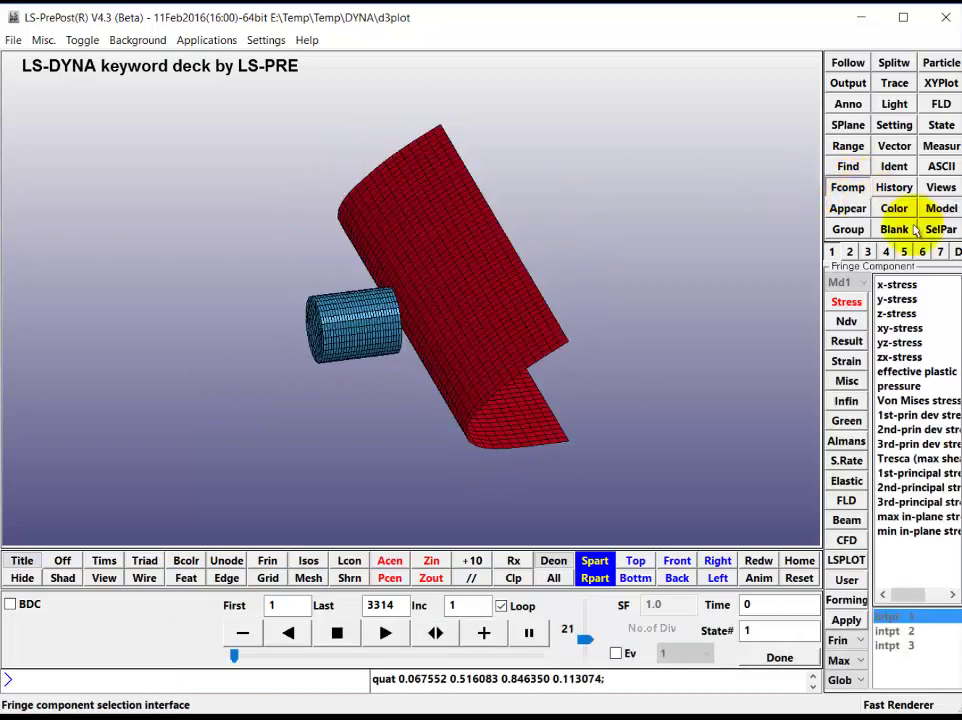
left_click(915, 401)
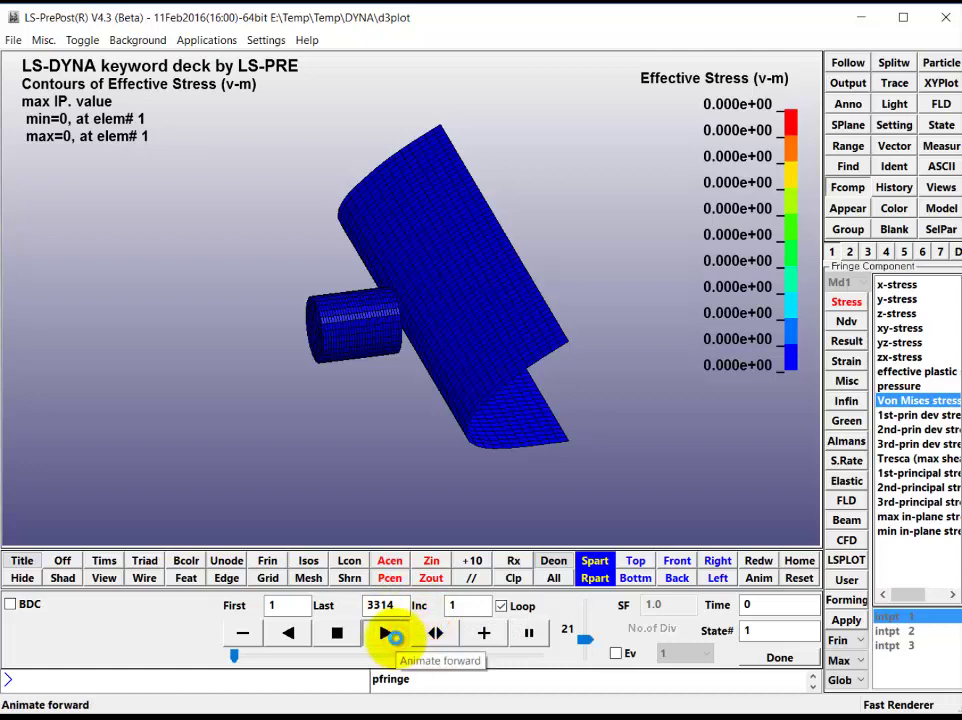
Step: Play the Lagrangian bird's Von Mises stress animation forward with the animation speed set to 27
left_click(388, 634)
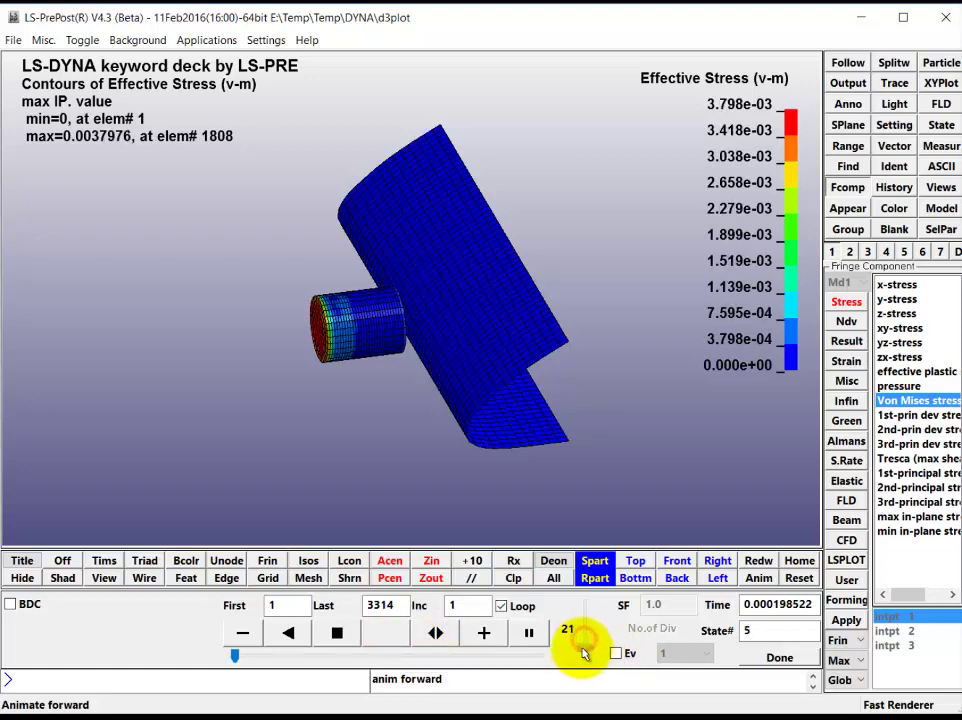
left_click(585, 655)
left_click(386, 633)
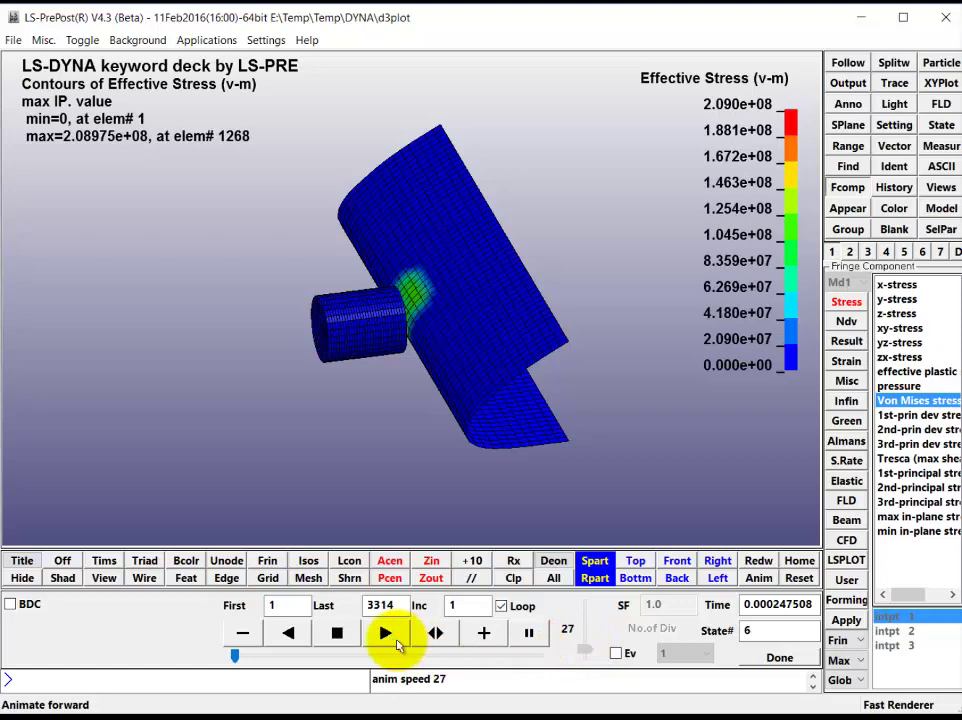
left_click(585, 655)
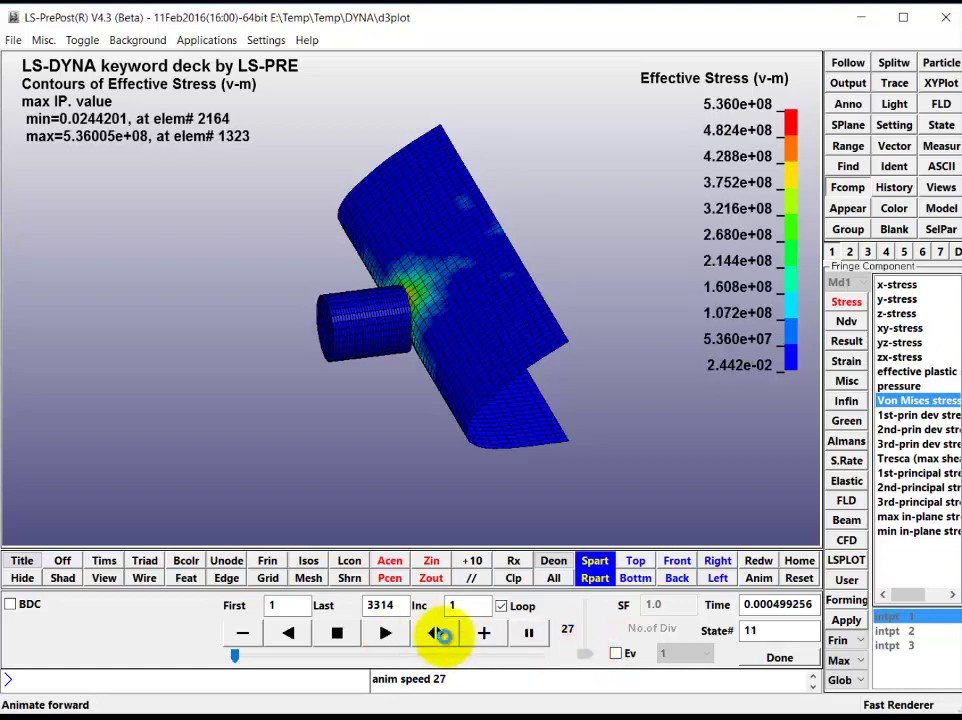